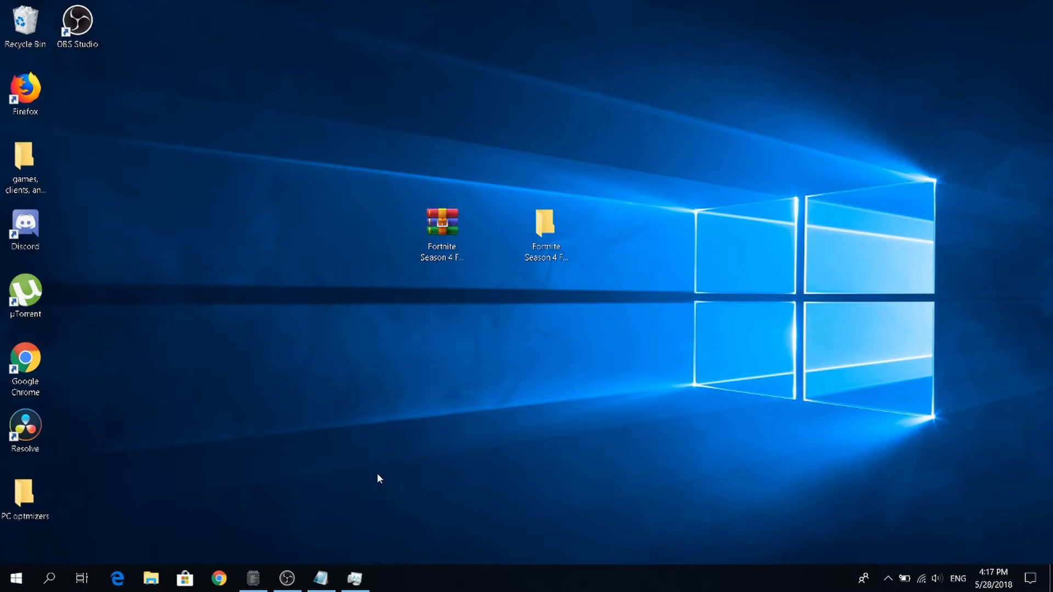
left_click(445, 229)
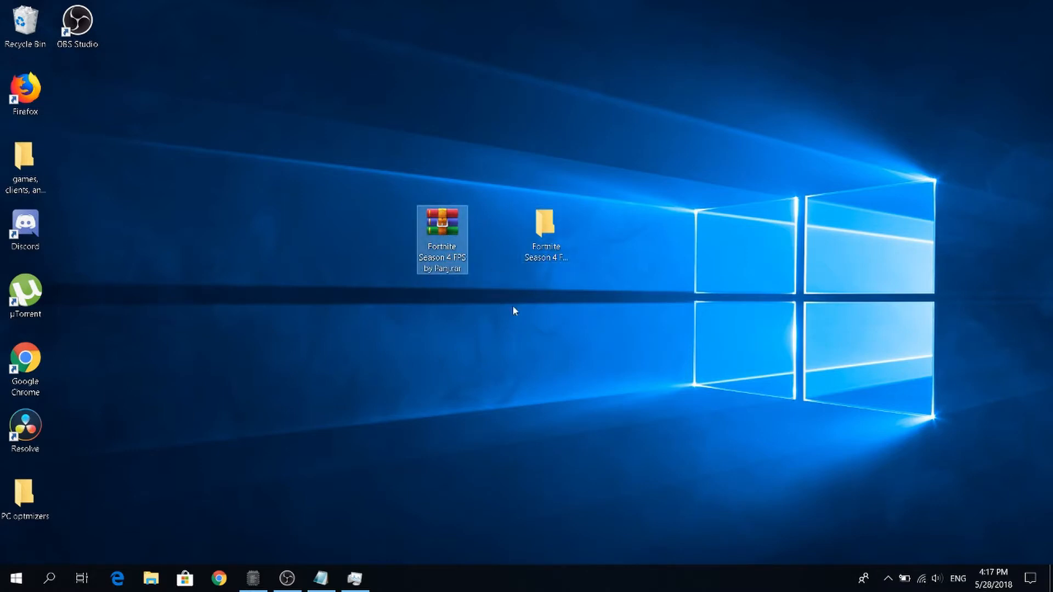
left_click(206, 126)
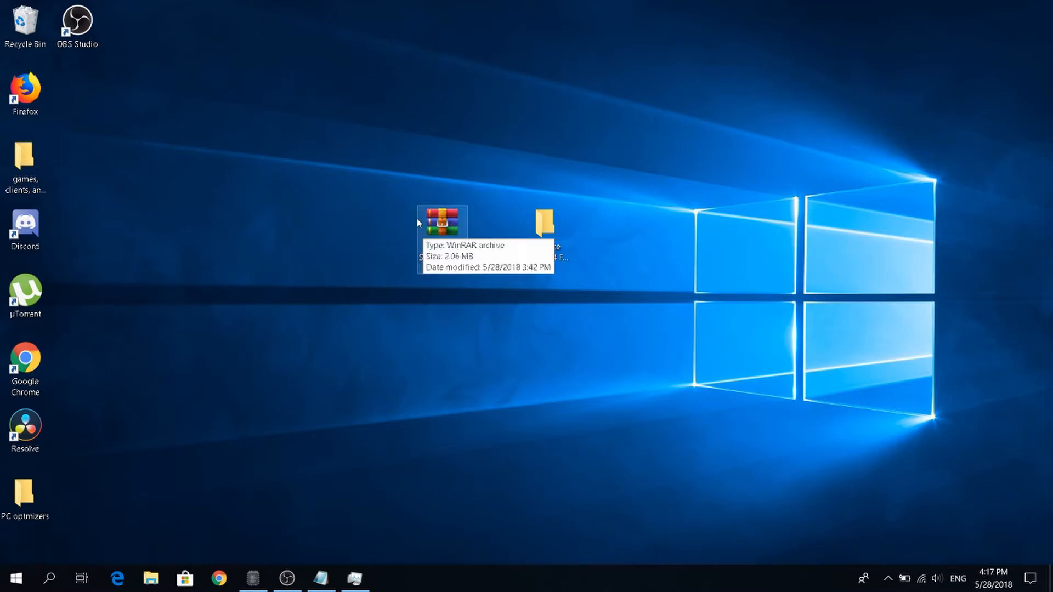
left_click_drag(375, 173, 335, 210)
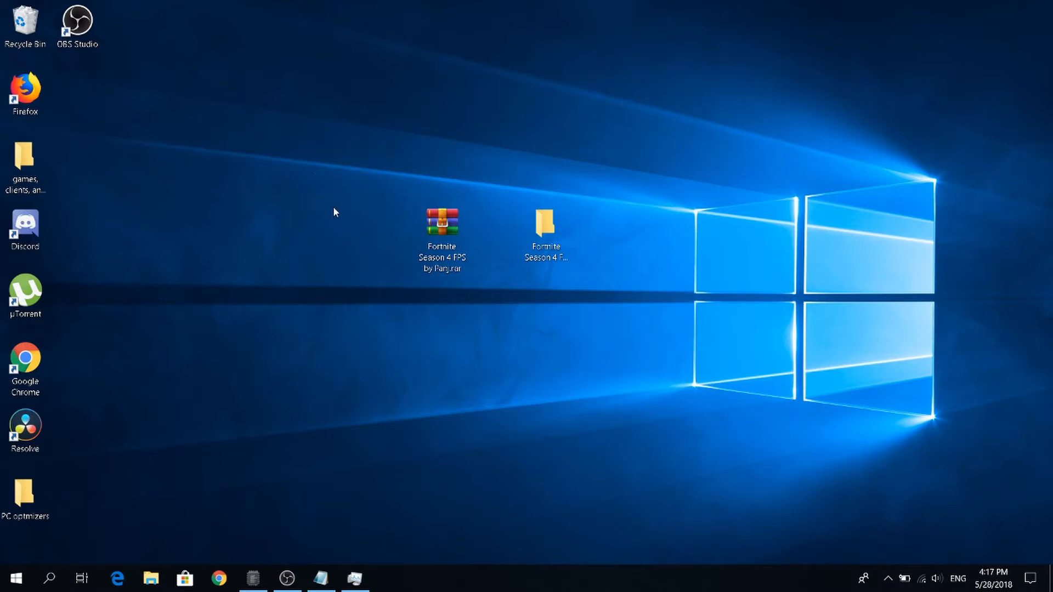
right_click(439, 227)
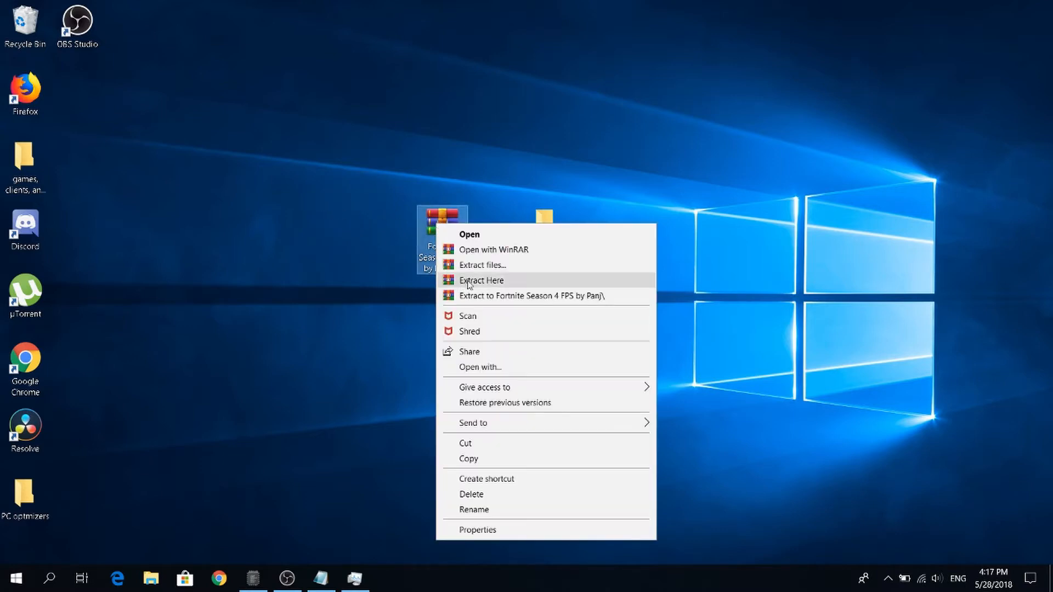
left_click(360, 303)
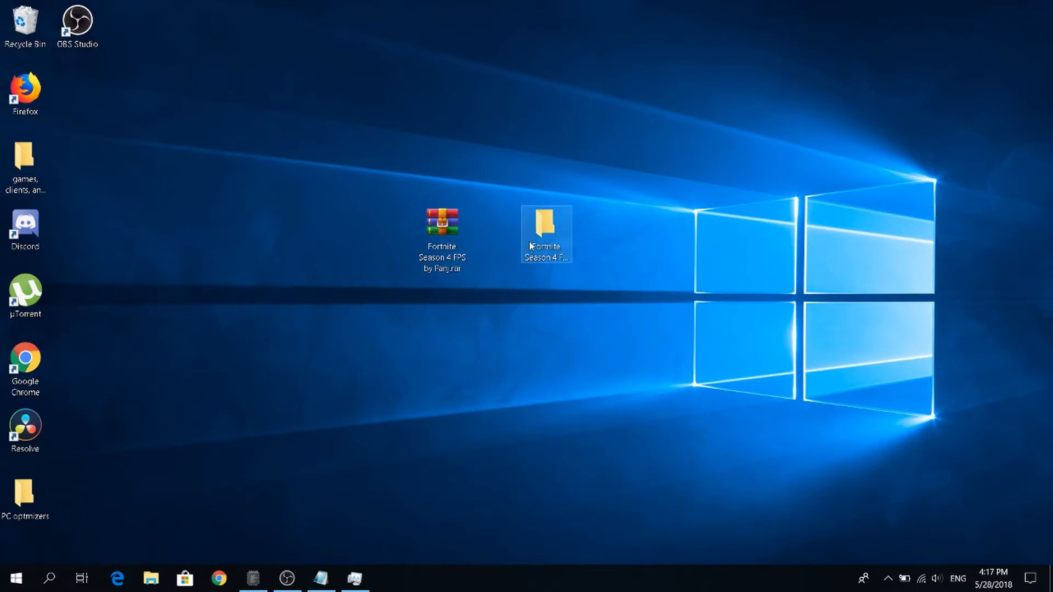
Move the extracted Fortnite Season 4 FPS folder above its archive on the desktop and open it.
left_click_drag(567, 222, 430, 137)
left_click_drag(384, 40, 388, 133)
left_click(444, 102)
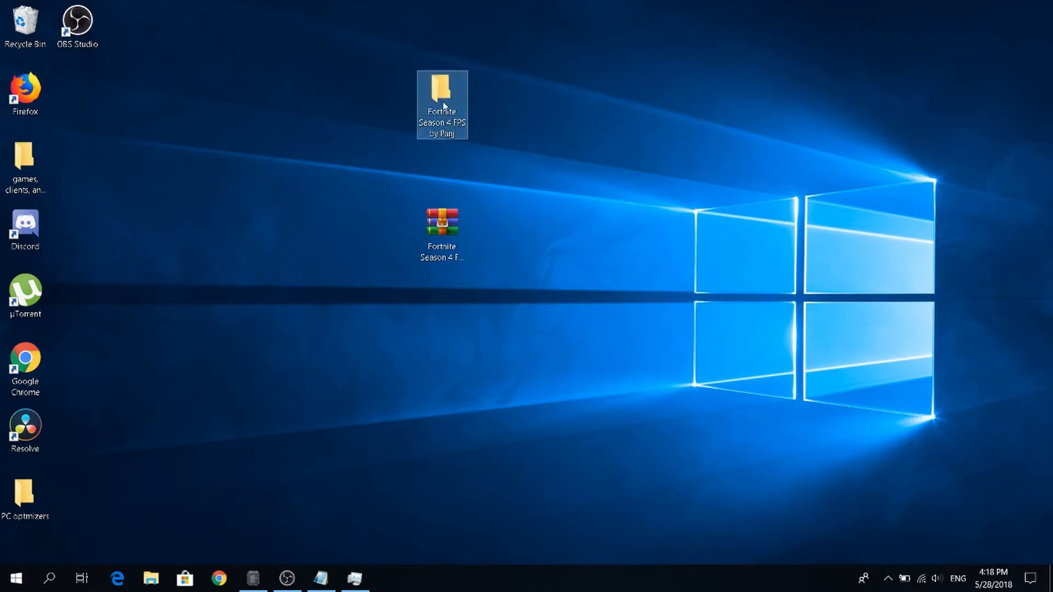
double_click(444, 102)
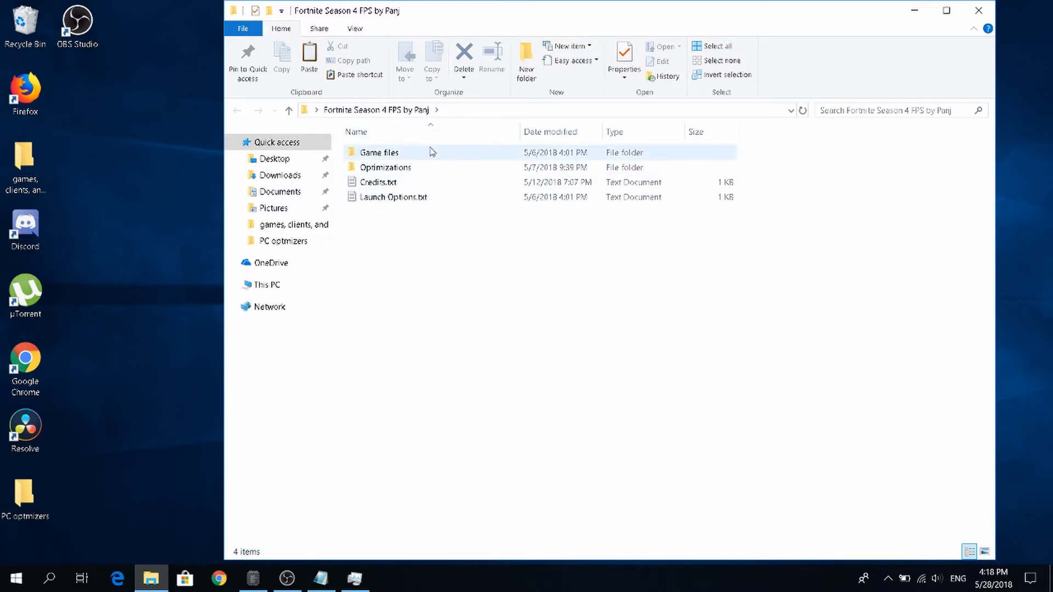
Look inside the Game files and Optimizations subfolders, returning to the main Fortnite Season 4 FPS folder after each.
left_click(433, 155)
double_click(433, 154)
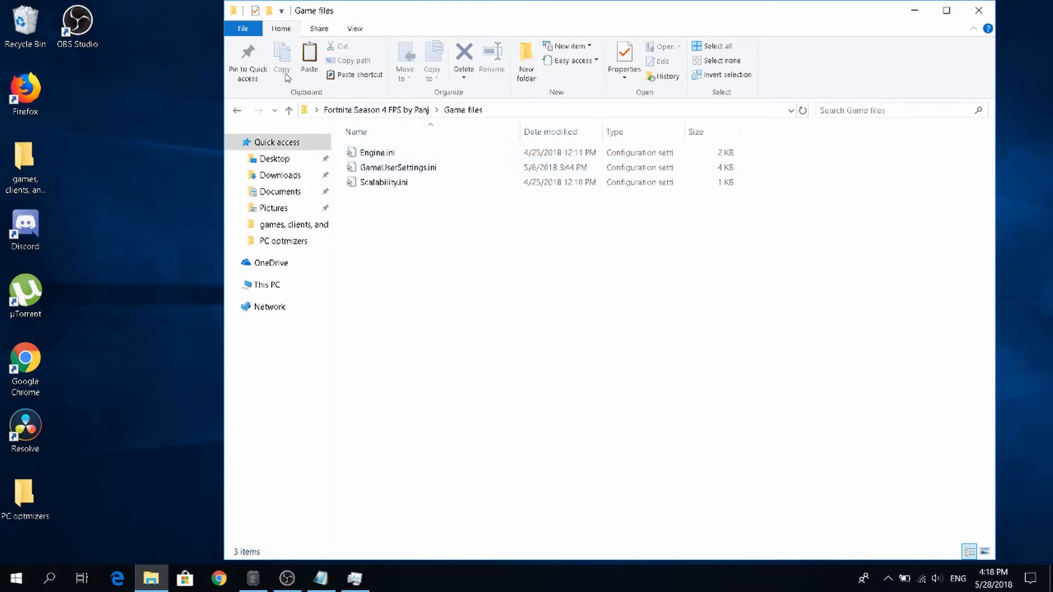
left_click(238, 112)
key("Down")
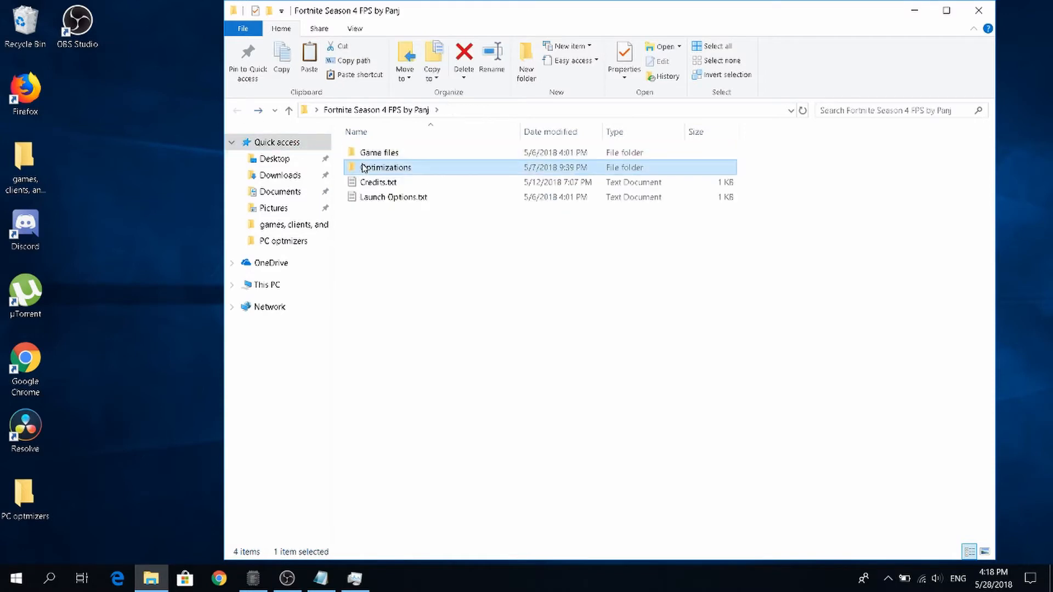
key("Return")
left_click(238, 112)
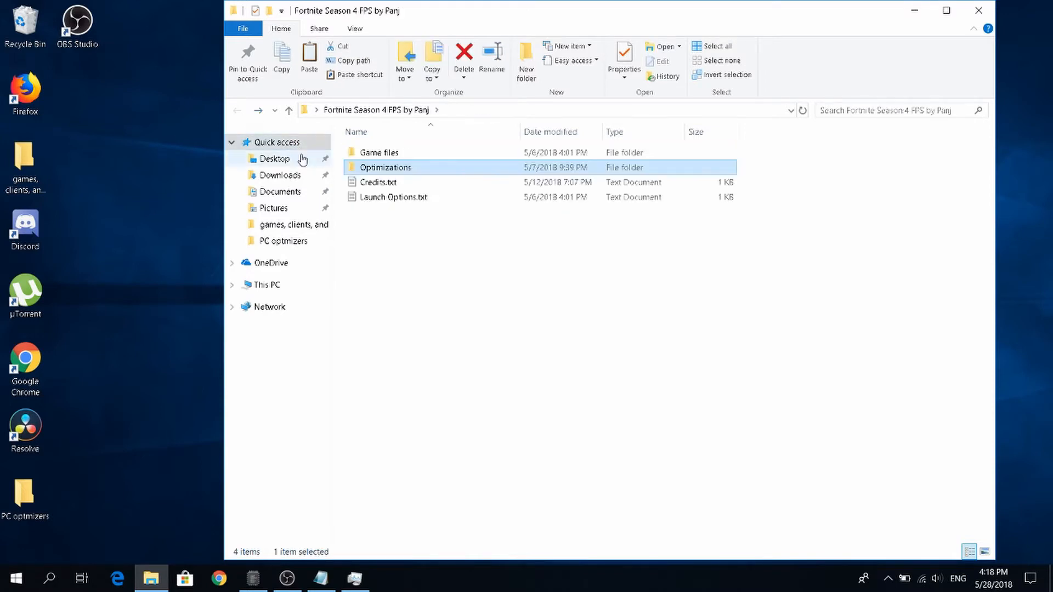
Open the Game files folder containing the Fortnite configuration files.
double_click(367, 158)
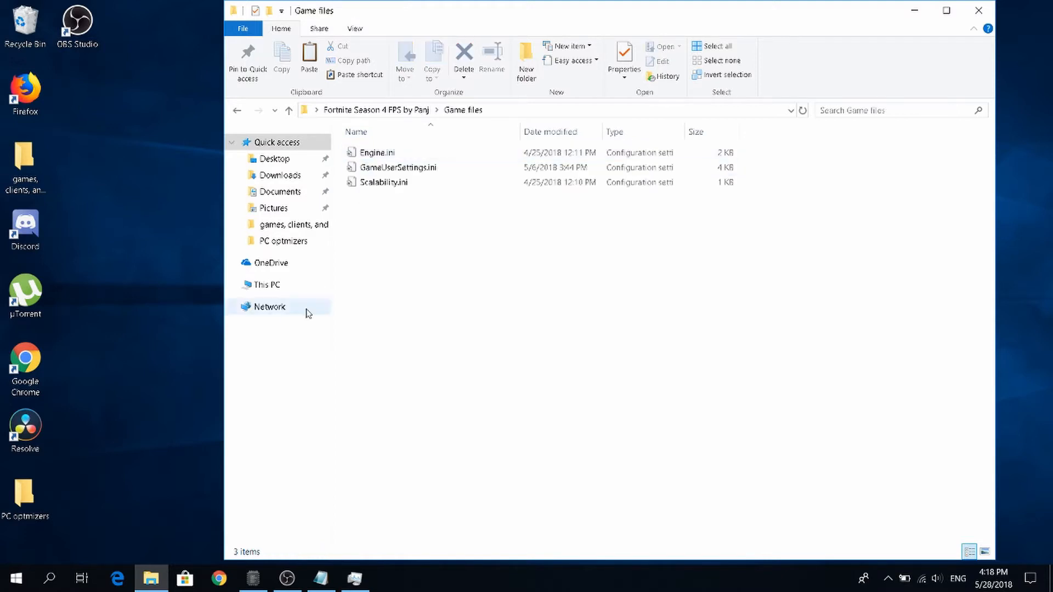
left_click_drag(376, 116, 412, 59)
left_click_drag(415, 240, 501, 244)
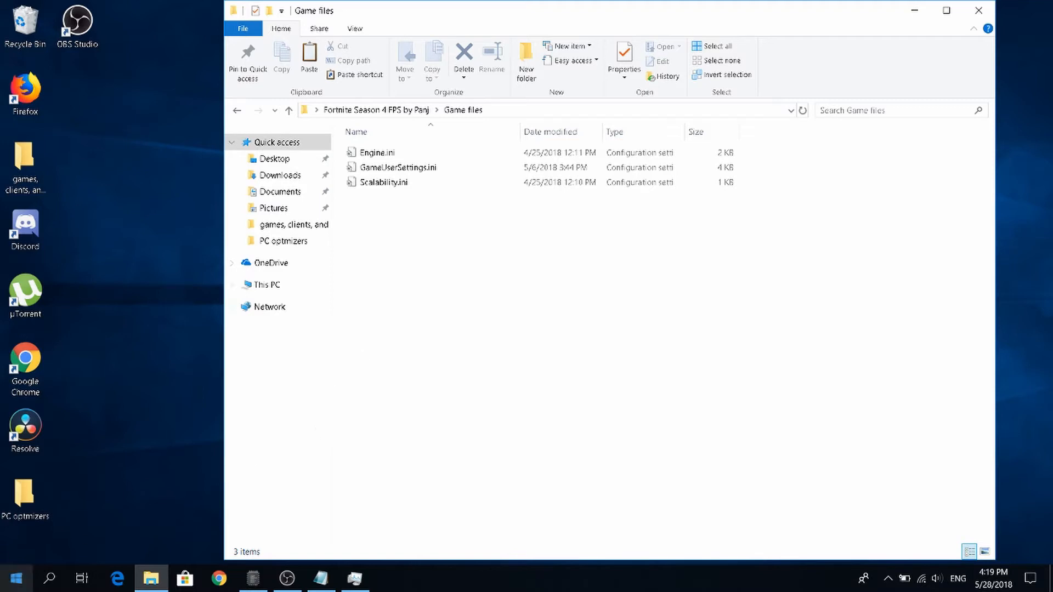
Search Windows for %appdata% and open the matching file folder.
left_click(29, 577)
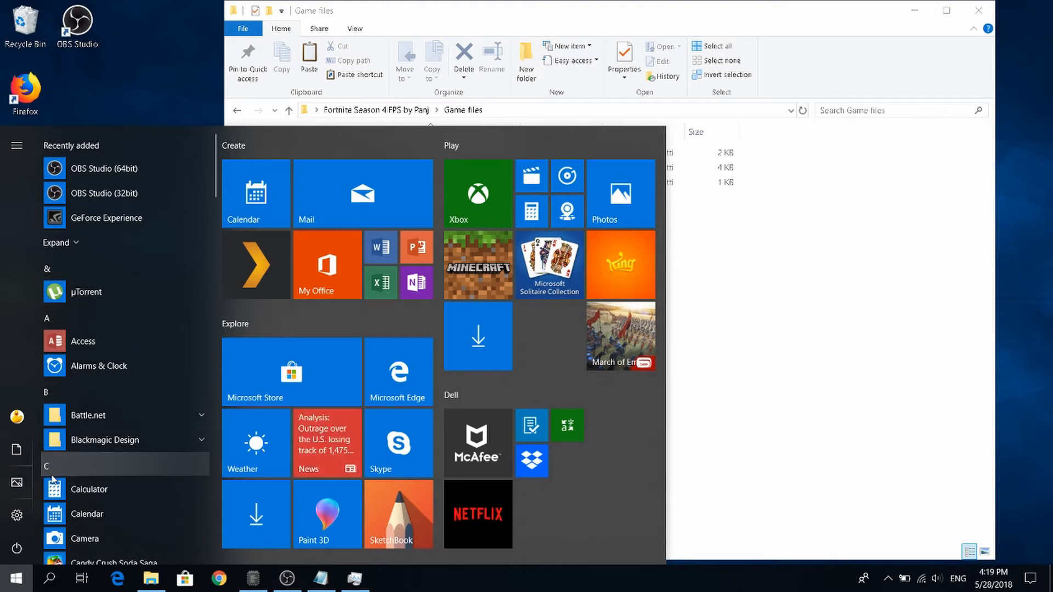
type("%")
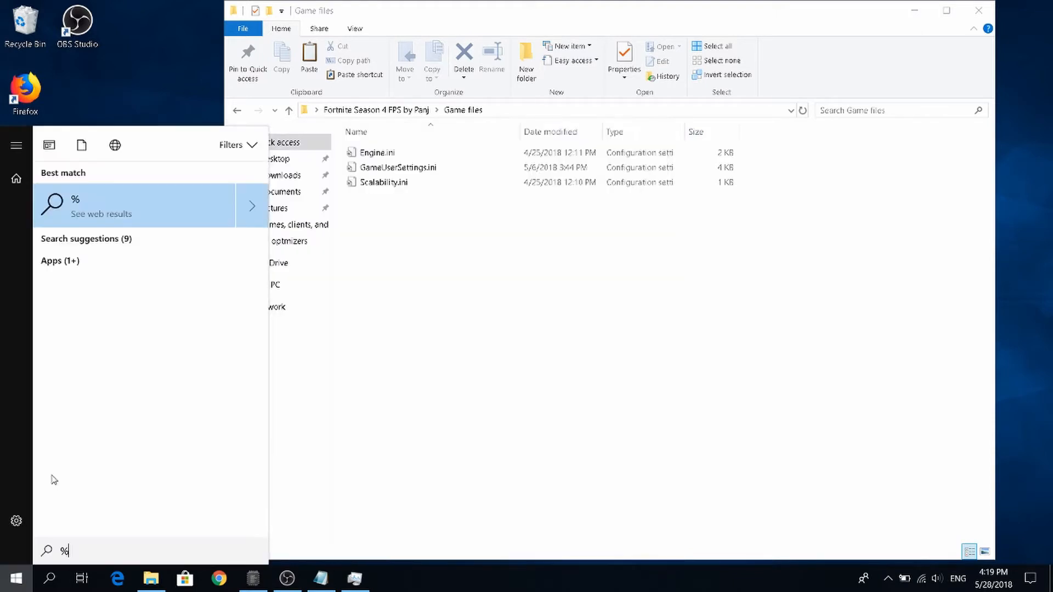
type("appdata")
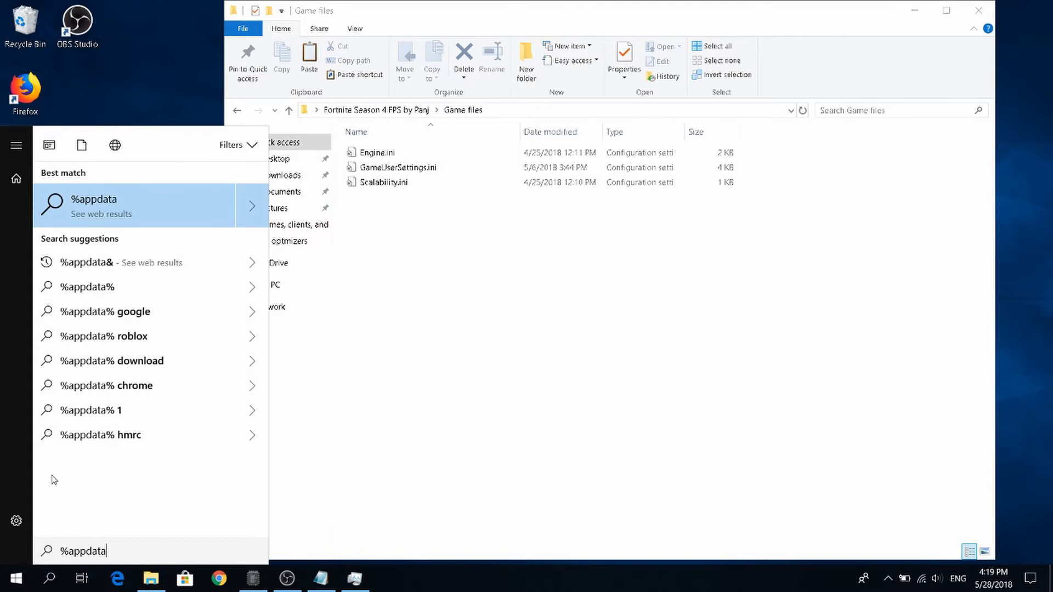
type("%")
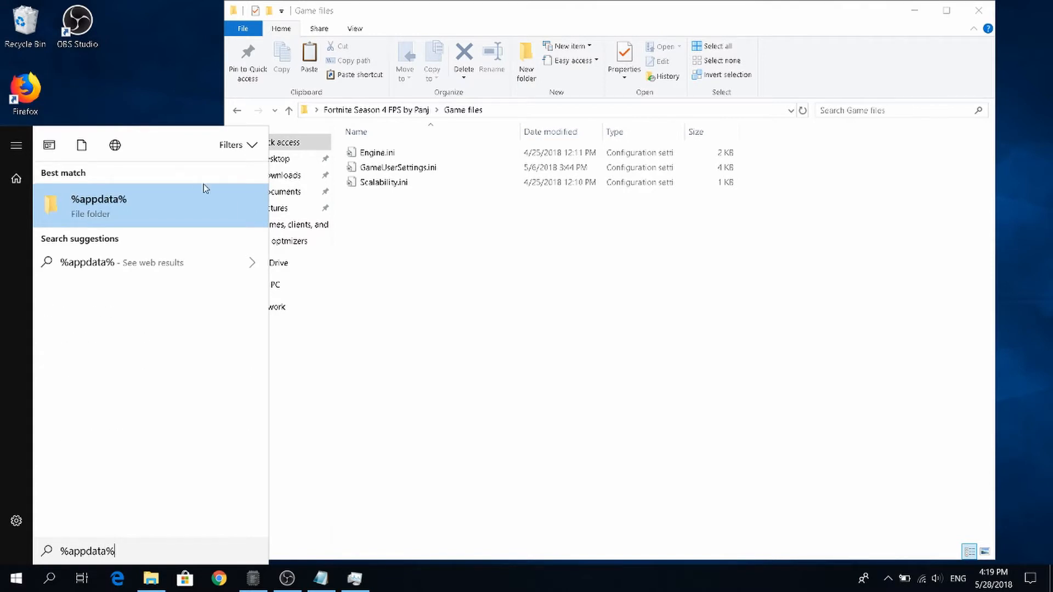
left_click(99, 213)
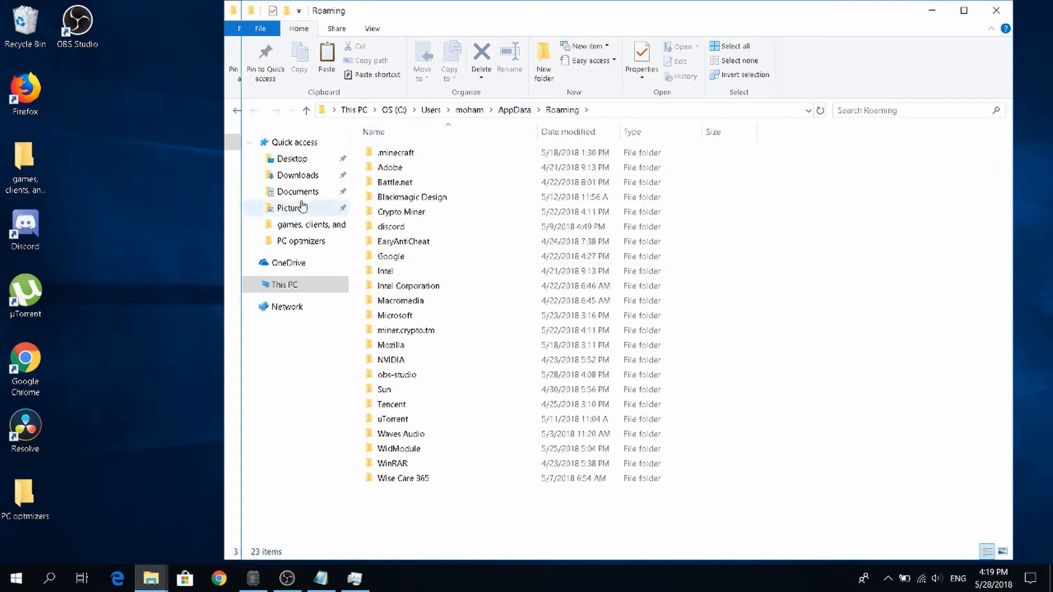
Go up from Roaming to the AppData folder and open its Local folder in a maximized window.
left_click(523, 112)
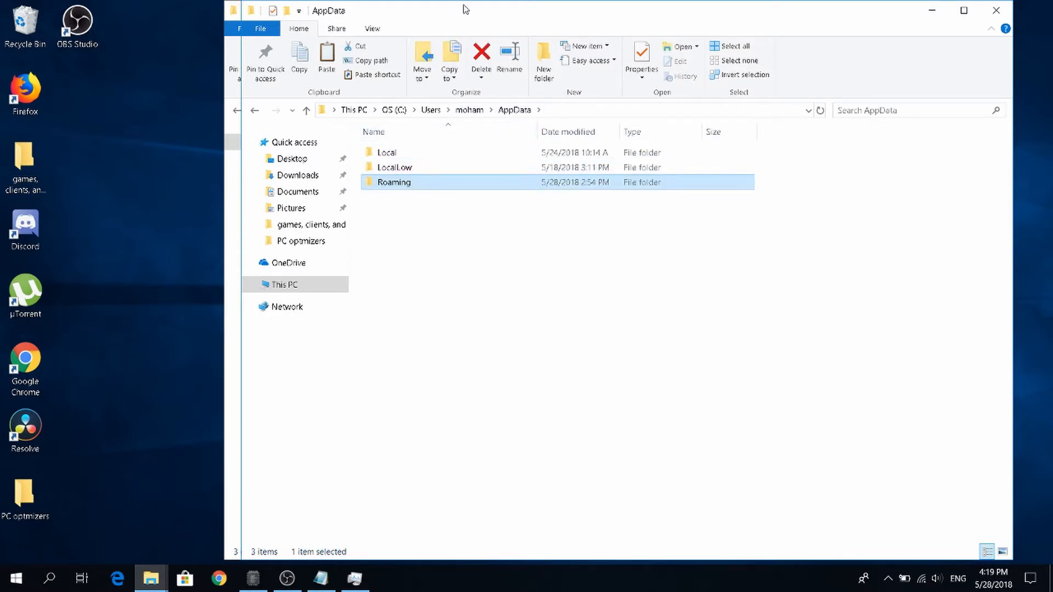
left_click_drag(460, 1, 436, 0)
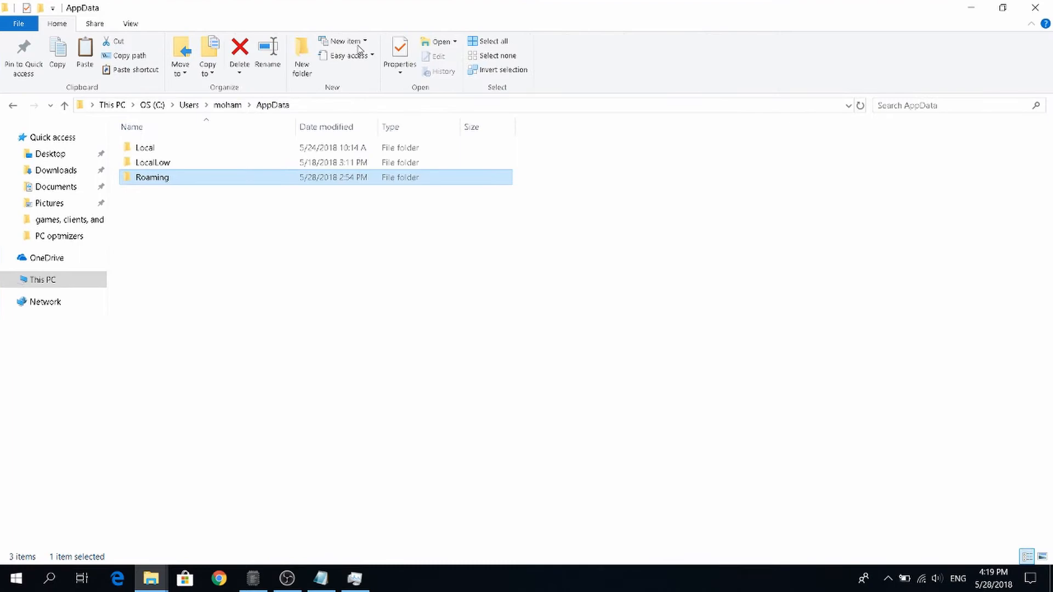
double_click(212, 147)
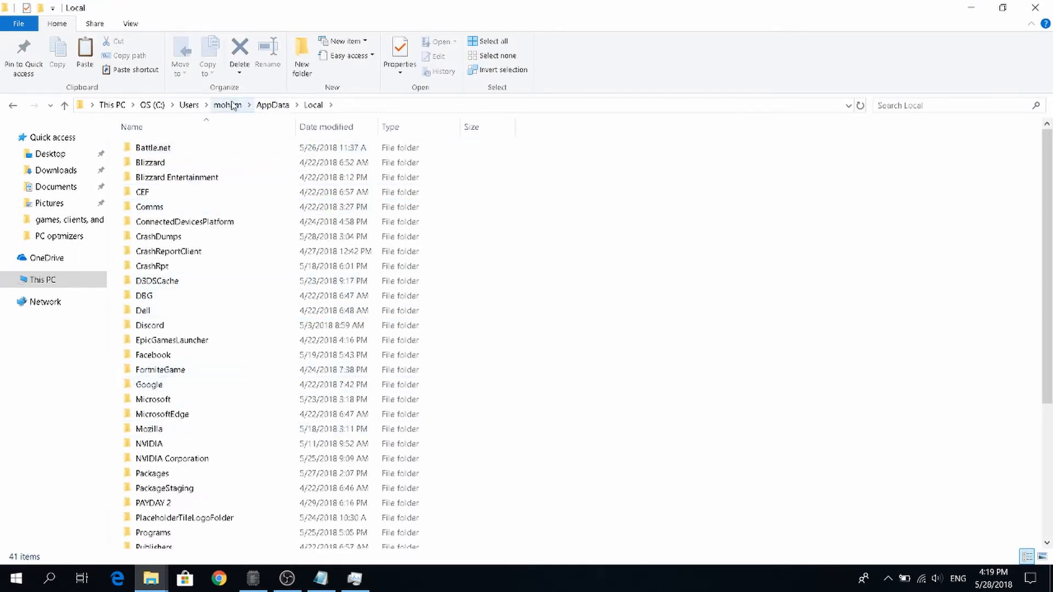
Navigate from Local through FortniteGame, Saved and Config to the WindowsClient folder.
scroll(218, 275, "down", 4)
scroll(218, 275, "up", 5)
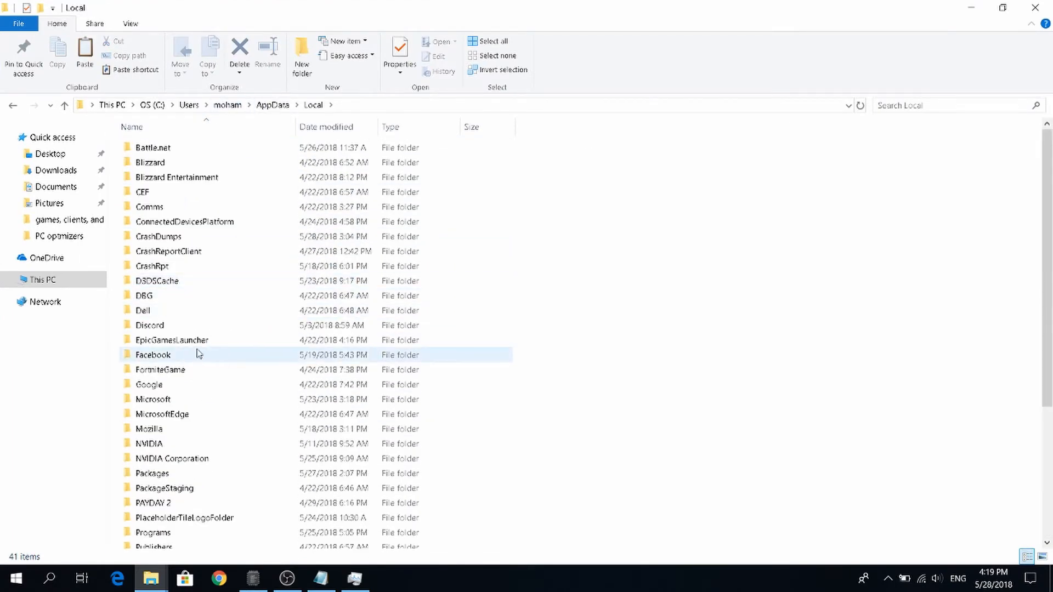
double_click(174, 371)
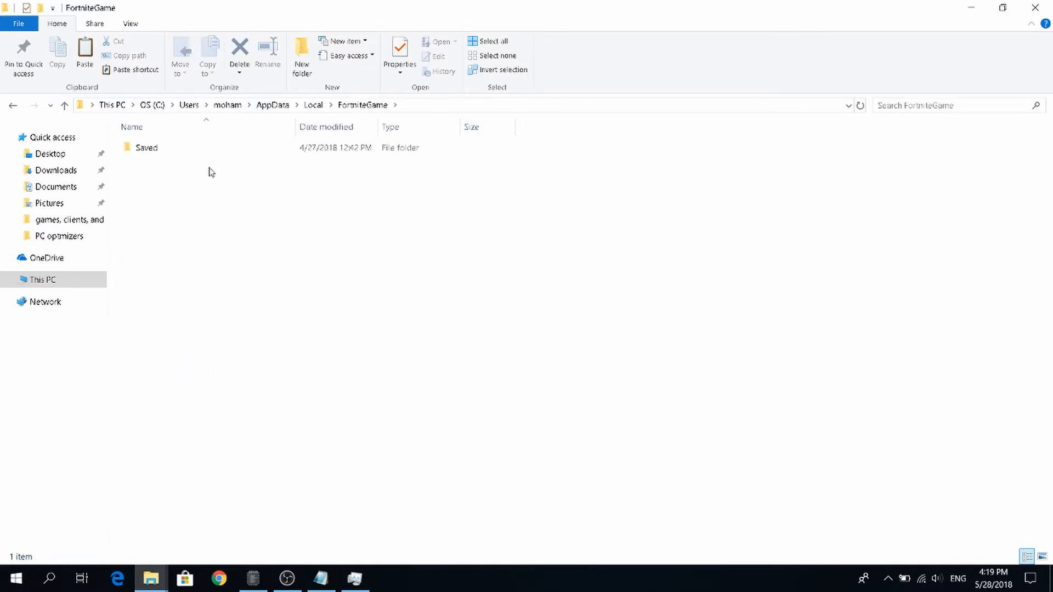
double_click(202, 145)
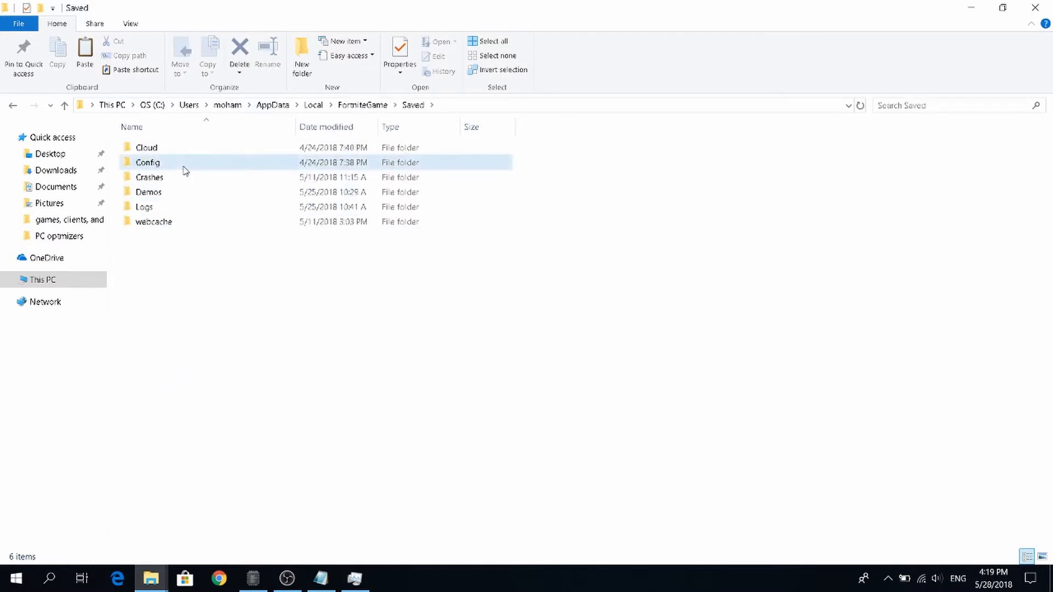
double_click(183, 166)
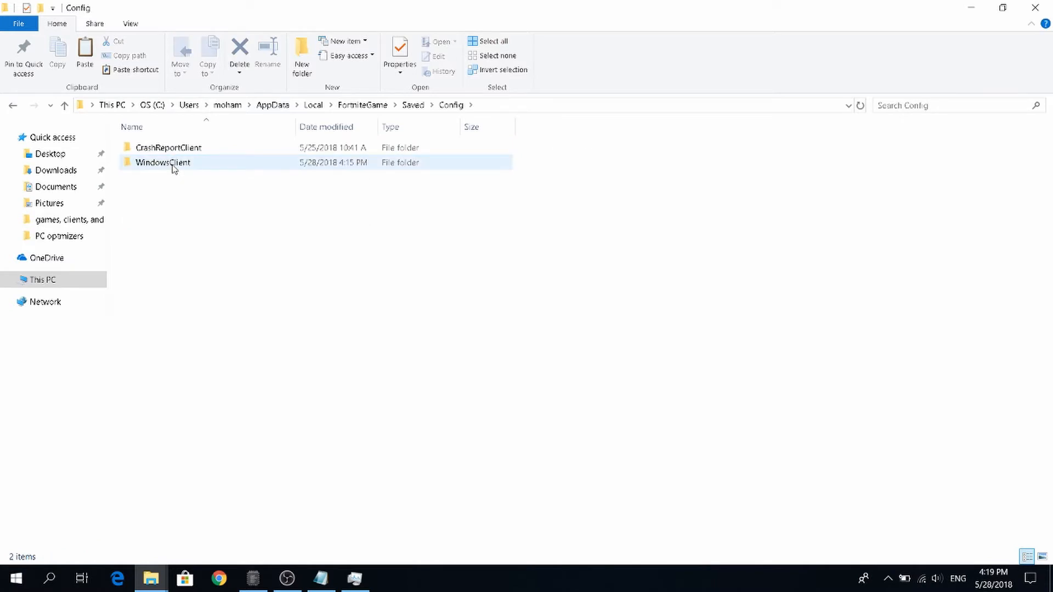
double_click(172, 165)
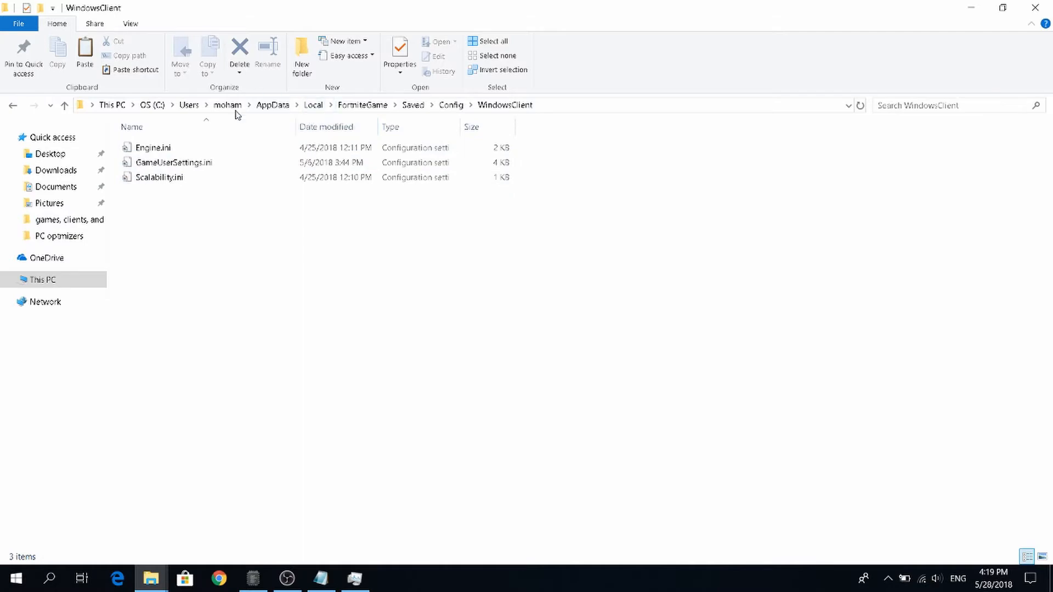
Restore the WindowsClient window below the Game files file list, and bring the Game files window to the front.
left_click_drag(482, 11, 564, 194)
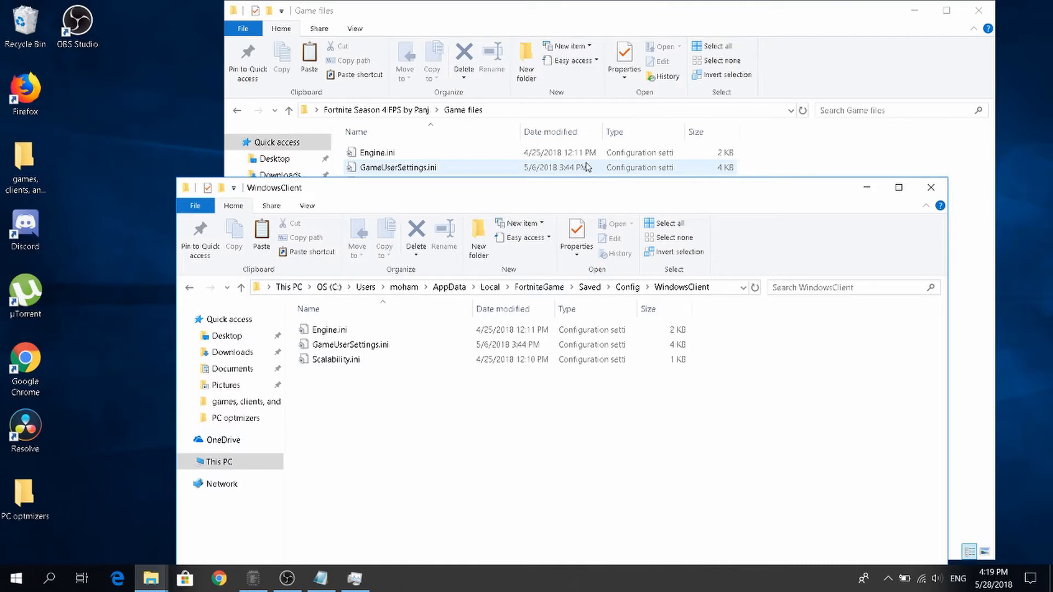
left_click_drag(505, 200, 514, 234)
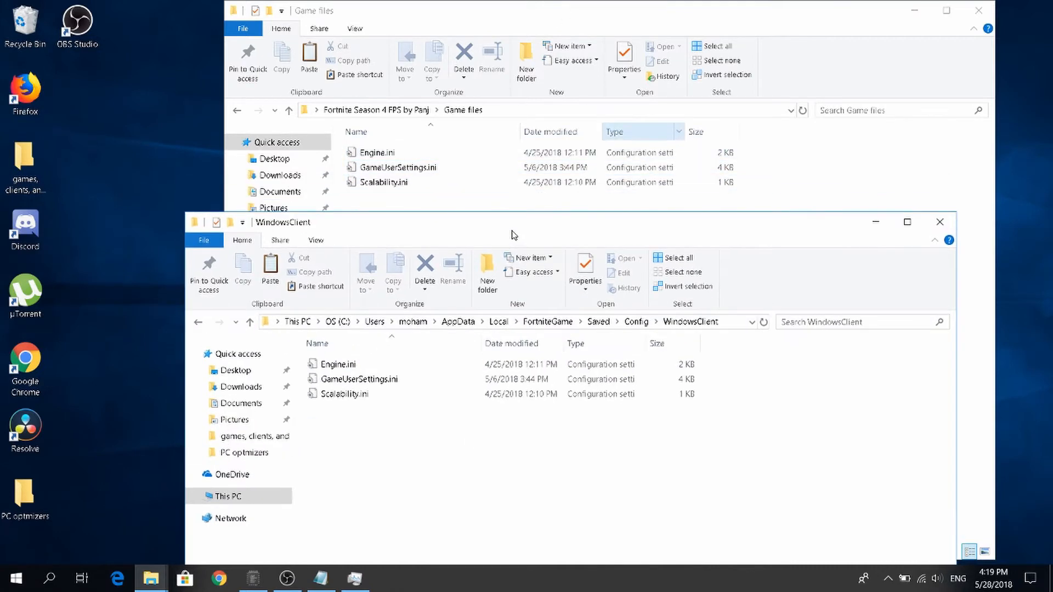
left_click(362, 200)
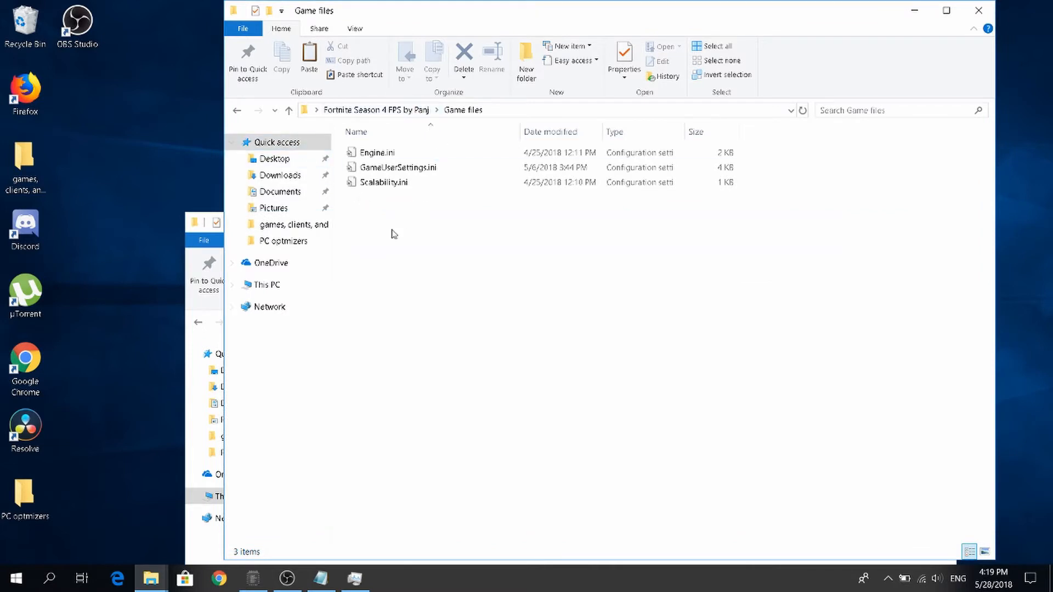
Copy Engine.ini, GameUserSettings.ini and Scalability.ini from the Game files folder.
left_click_drag(371, 225, 382, 155)
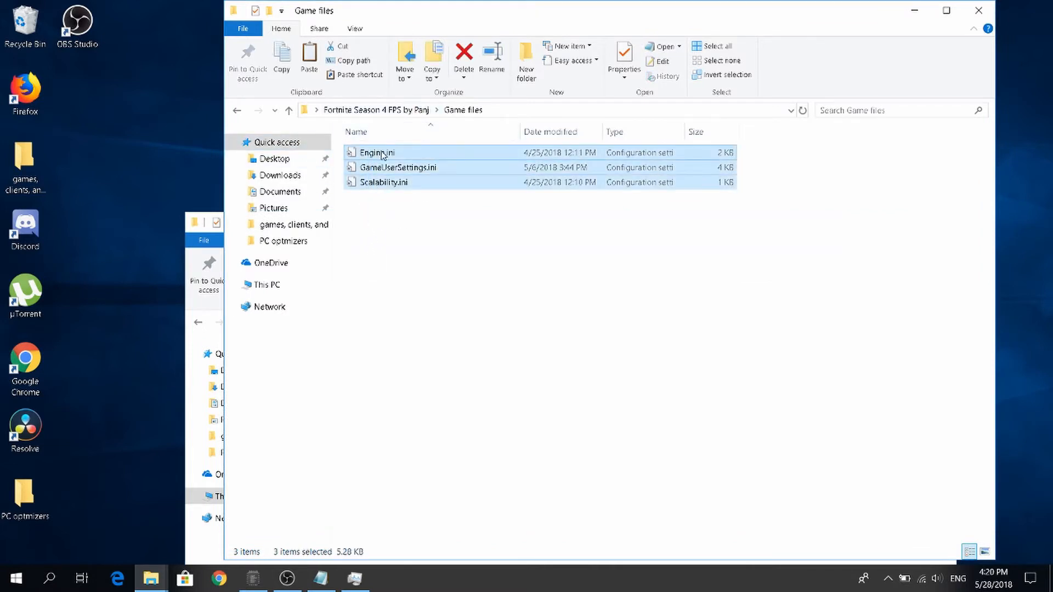
right_click(384, 153)
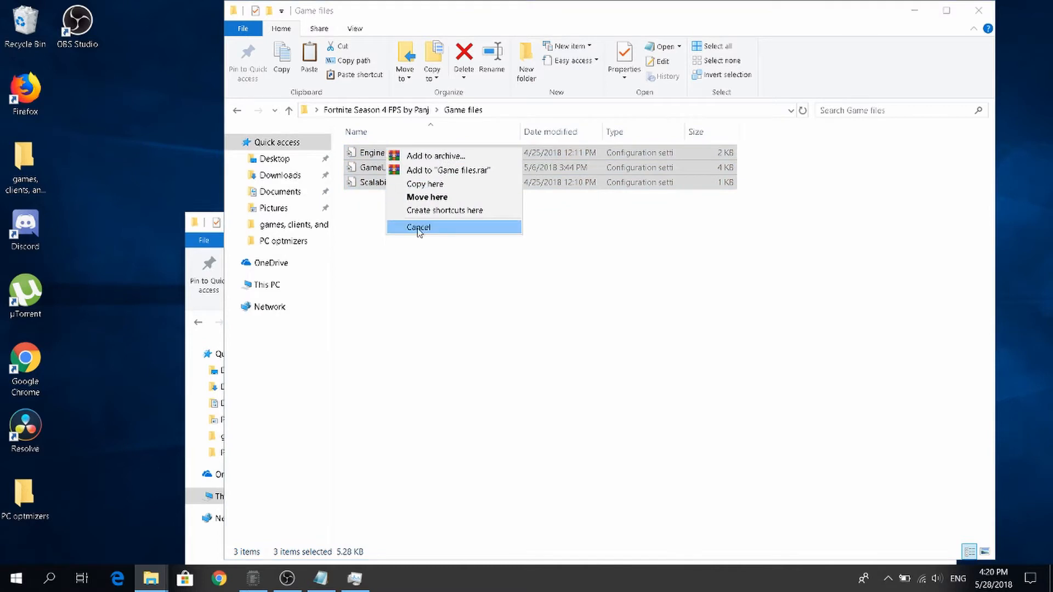
left_click(418, 227)
left_click(364, 254)
left_click_drag(413, 226, 430, 148)
right_click(428, 169)
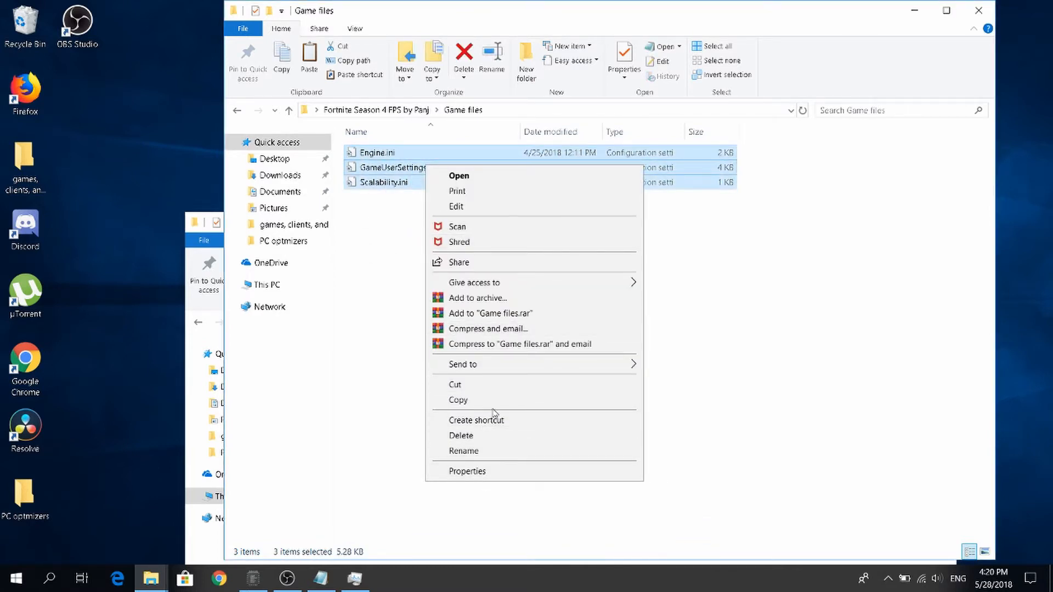
left_click(494, 409)
Paste the three copied .ini files into the WindowsClient folder, replacing the files in the destination.
left_click(191, 351)
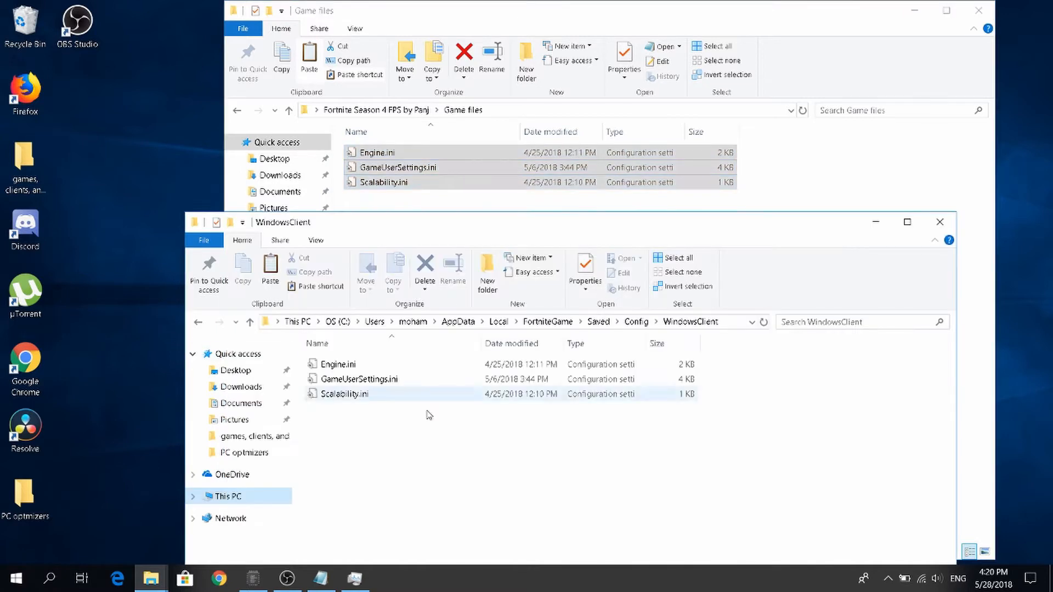
right_click(410, 439)
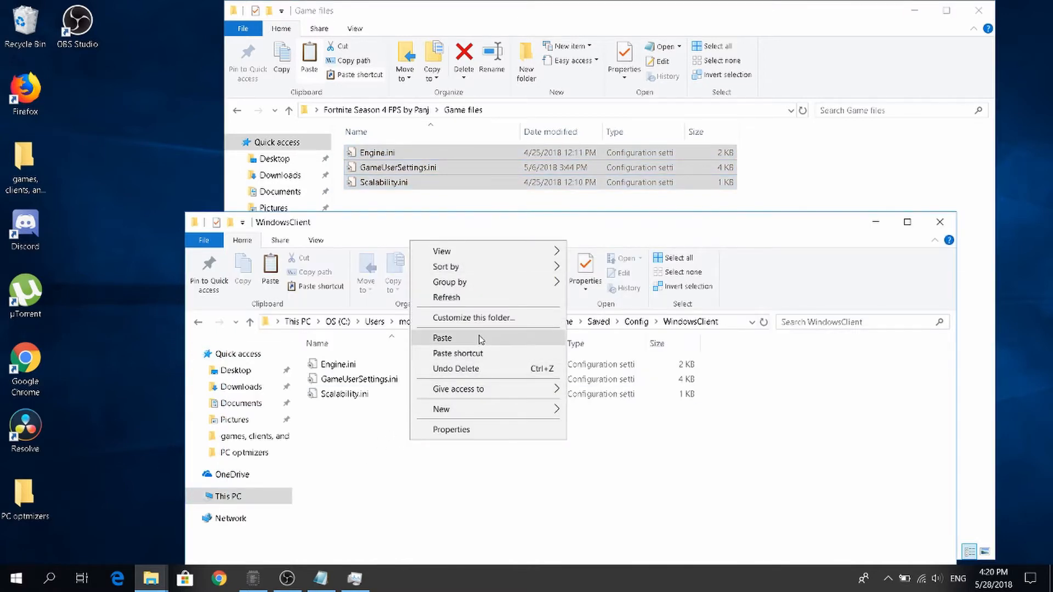
left_click(461, 337)
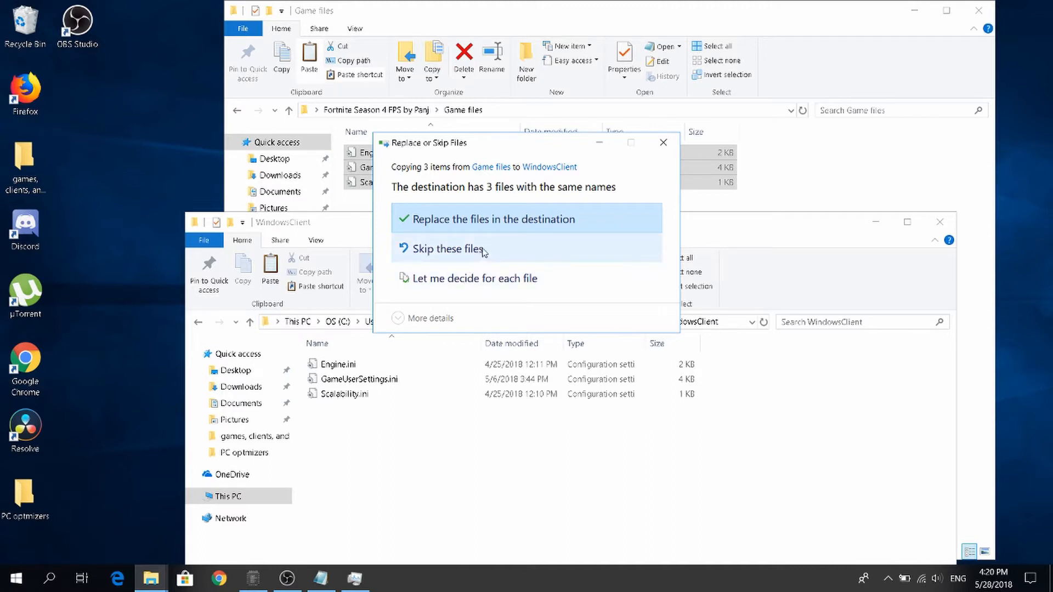
left_click(470, 228)
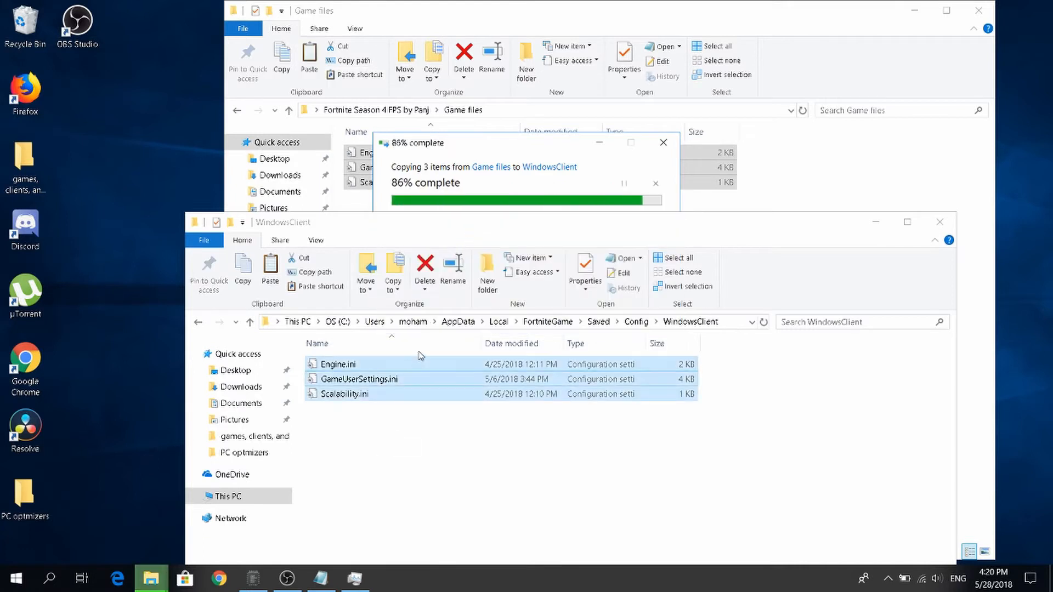
Close the WindowsClient window and open the Optimizations folder of the Fortnite Season 4 FPS pack.
left_click(945, 222)
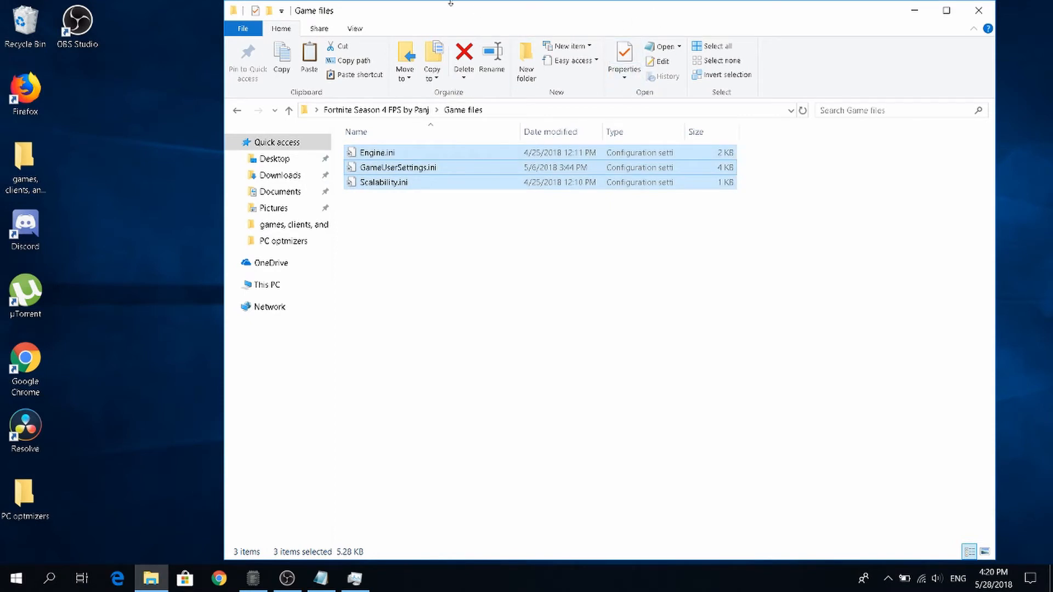
left_click(237, 110)
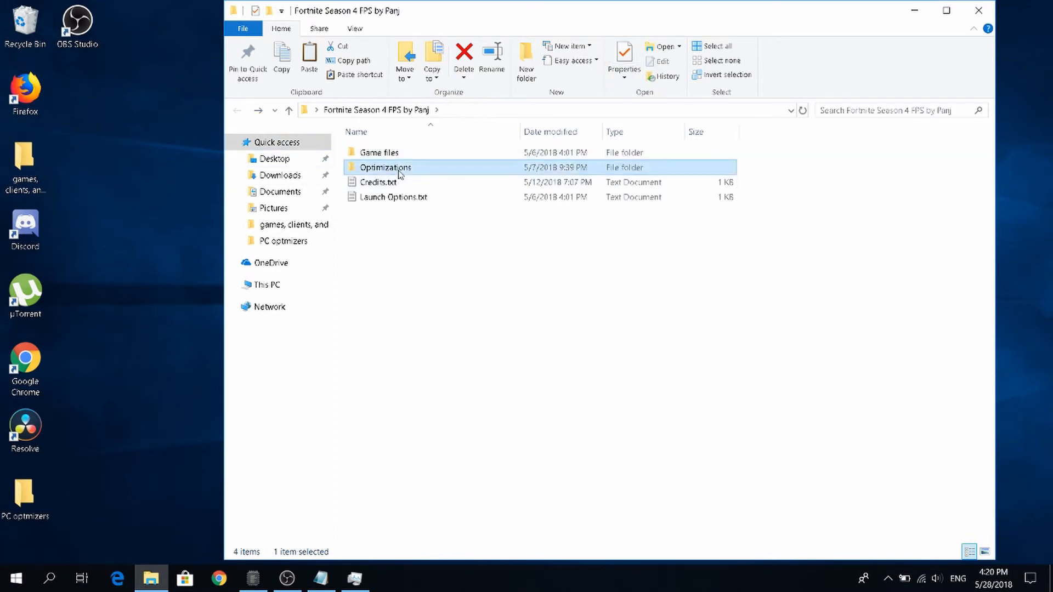
double_click(397, 168)
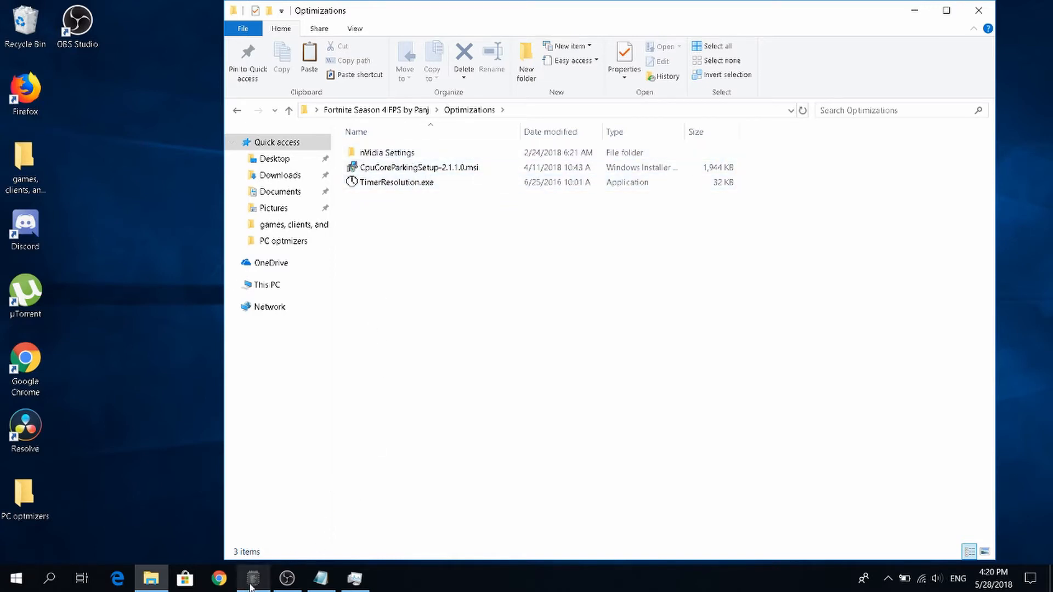
Switch to CPU Core Parking Manager, apply the High performance system power plan, and close the program.
mouse_move(250, 586)
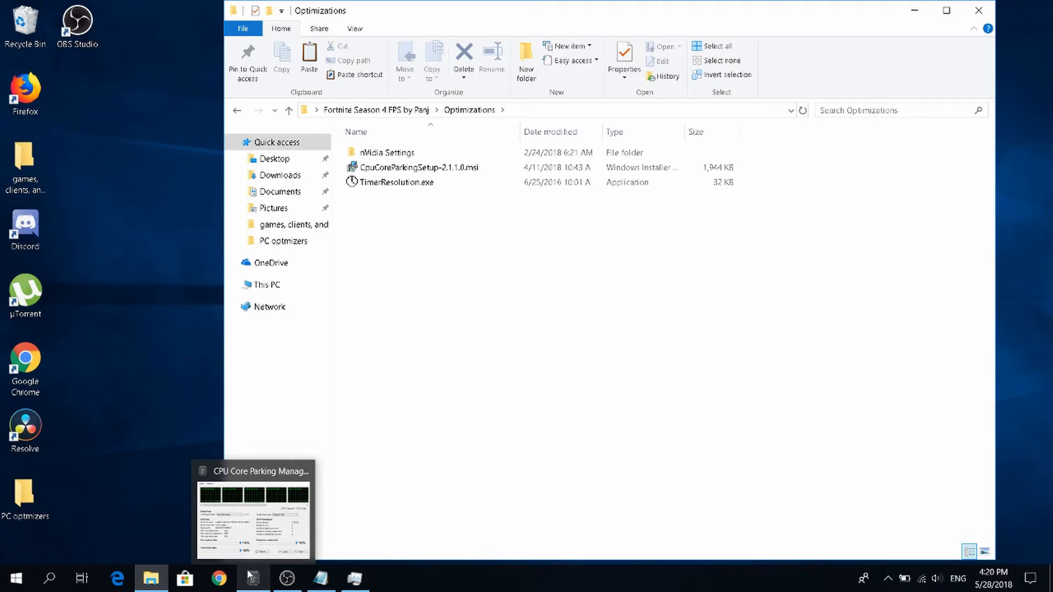
left_click(253, 577)
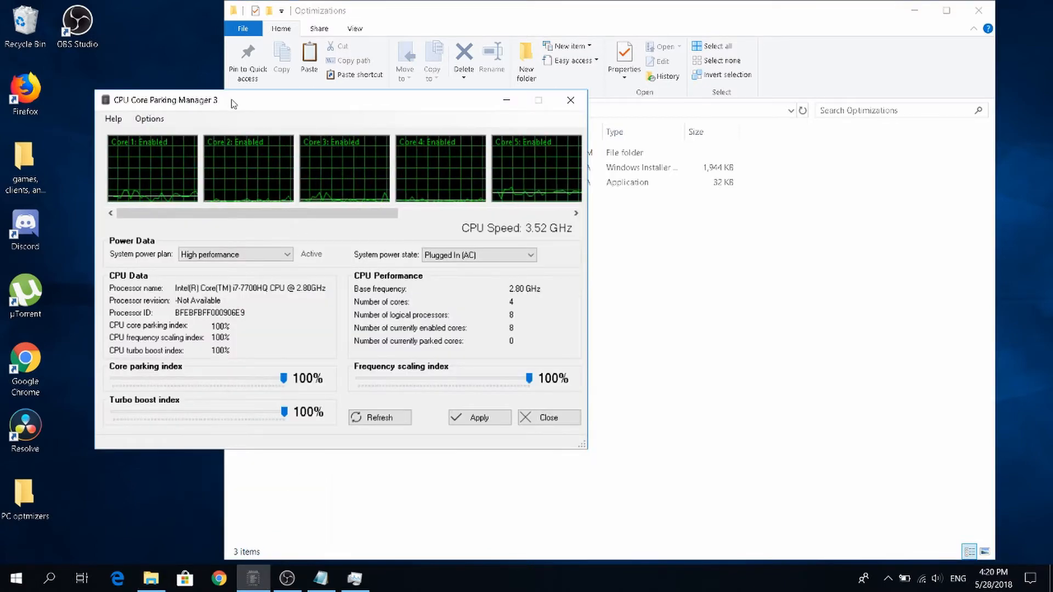
left_click_drag(225, 100, 406, 6)
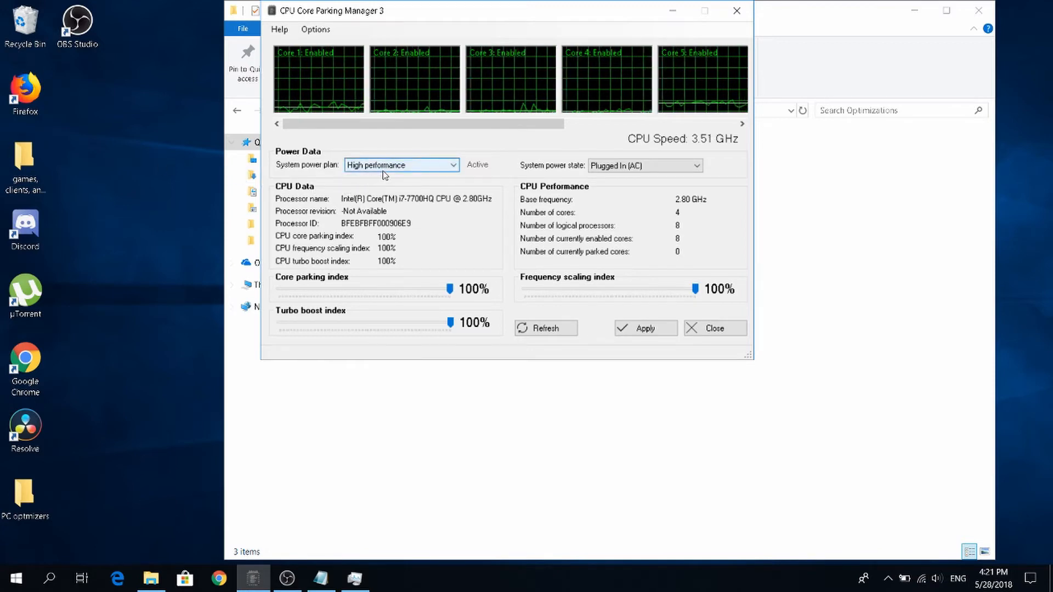
left_click(354, 166)
left_click(380, 187)
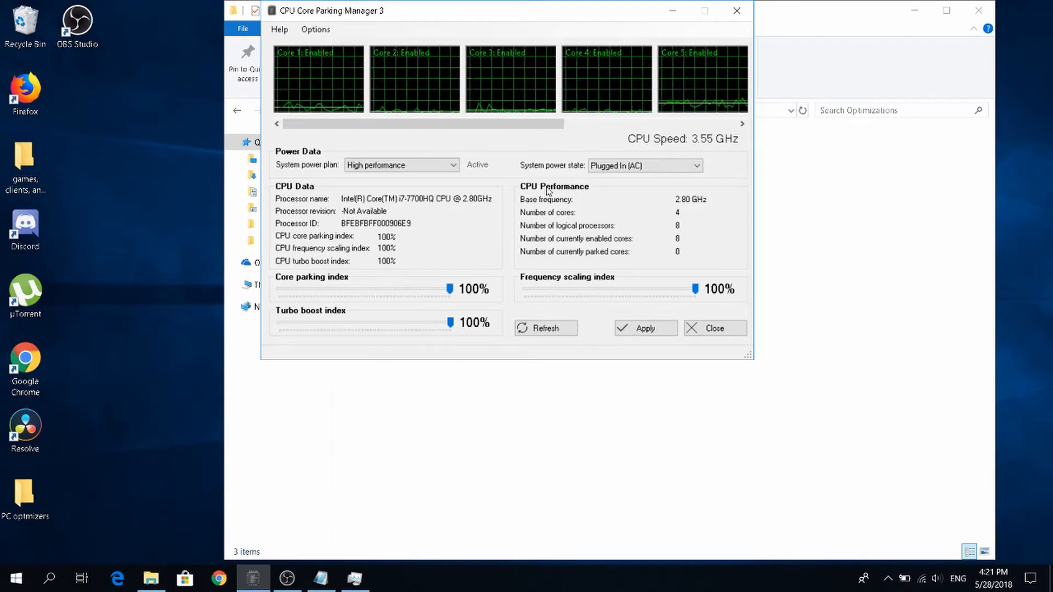
left_click(645, 331)
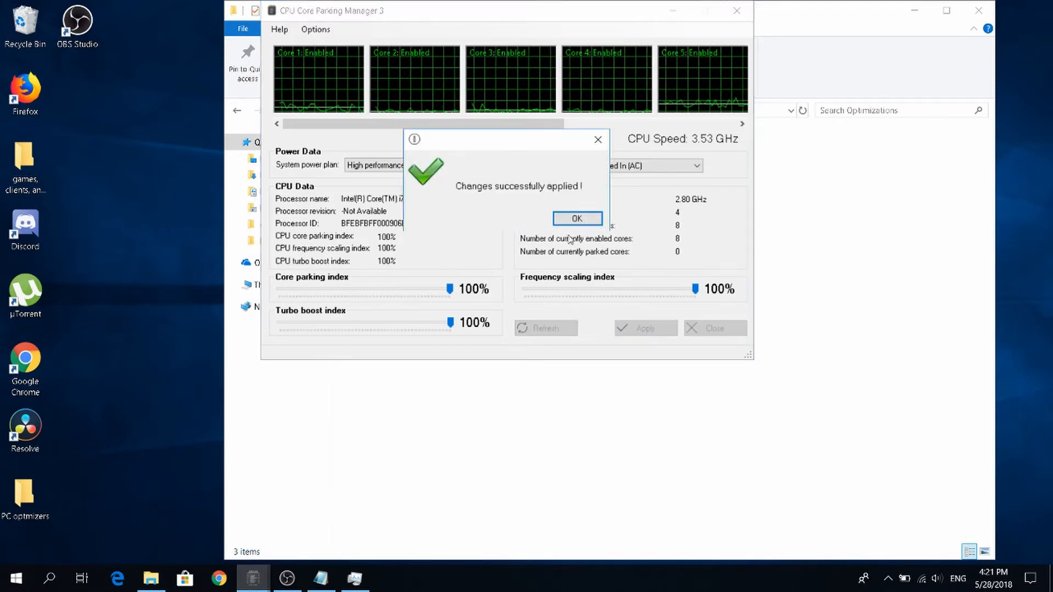
left_click(576, 218)
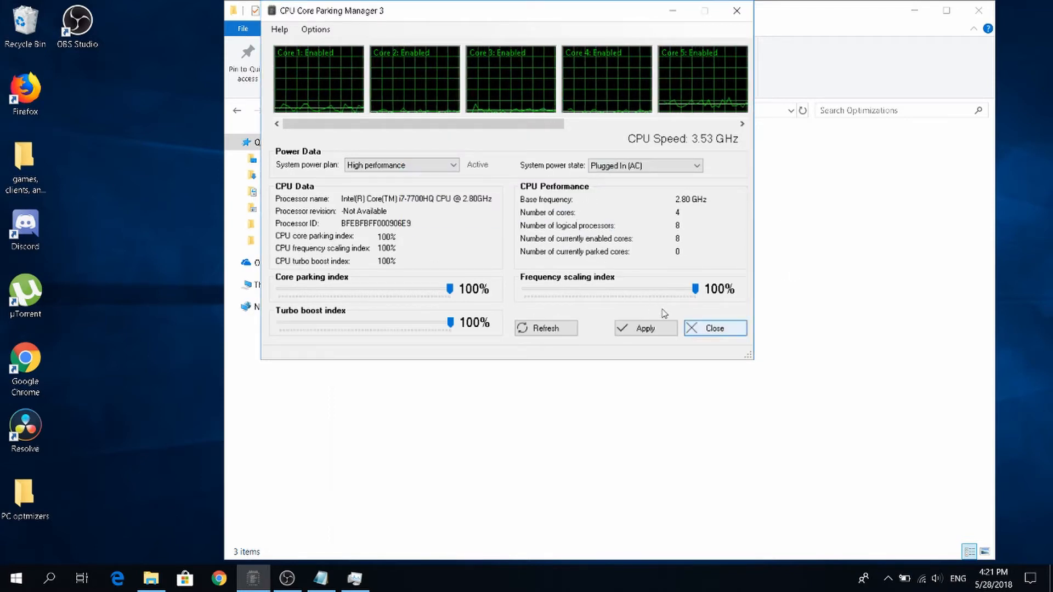
left_click(689, 329)
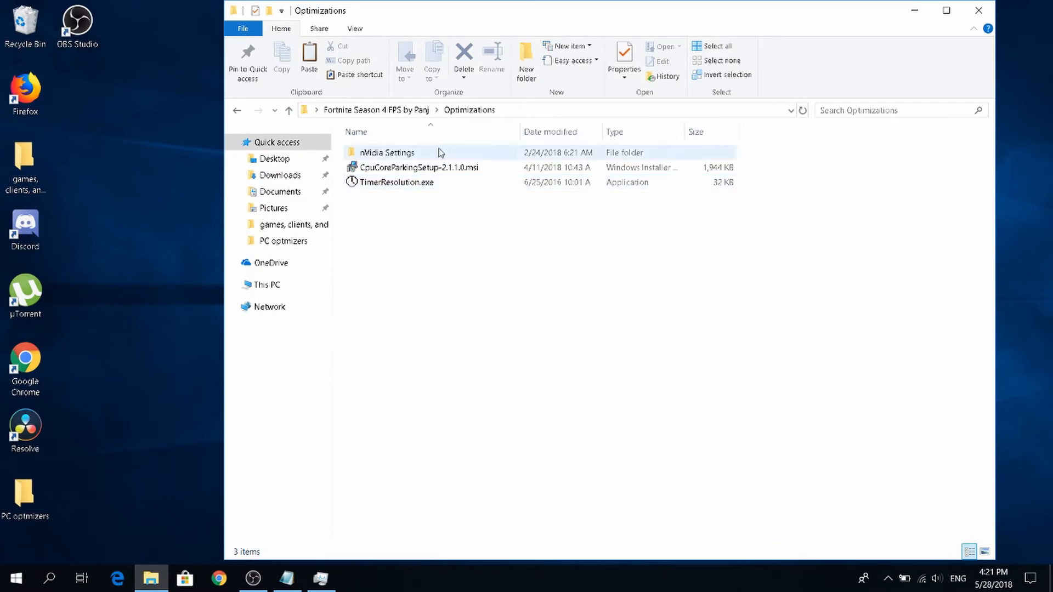
View step1.jpg and step2.jpg from the nVidia Settings folder in Photos to examine the recommended NVIDIA Control Panel settings.
double_click(420, 156)
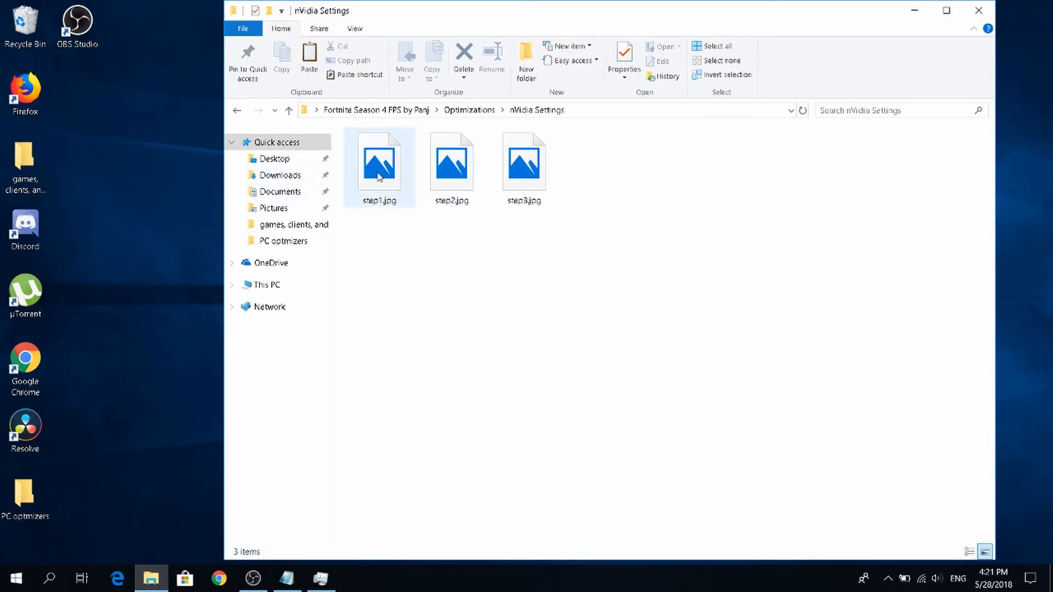
double_click(378, 176)
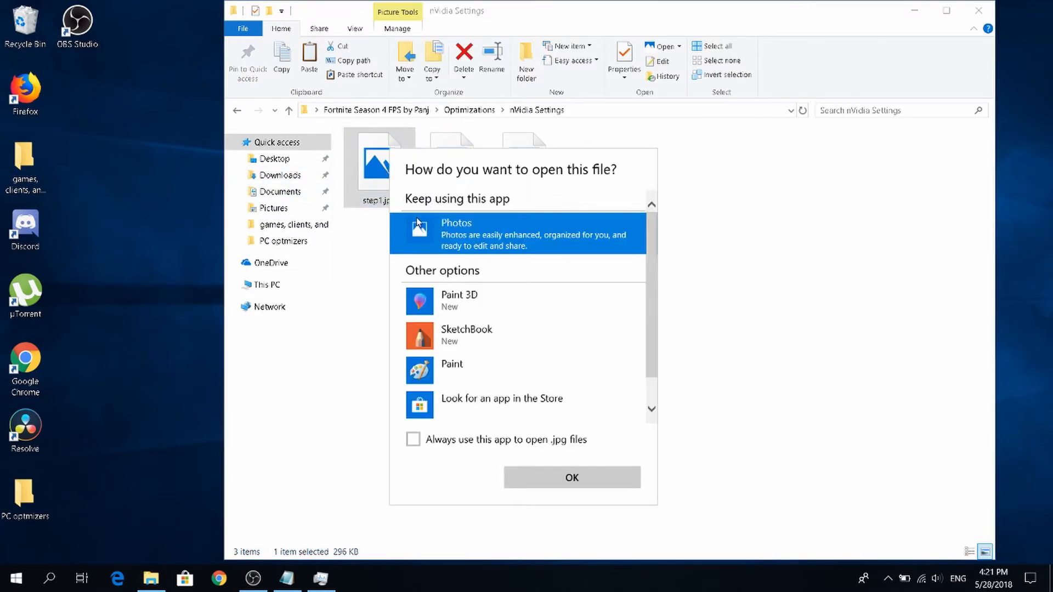
double_click(419, 222)
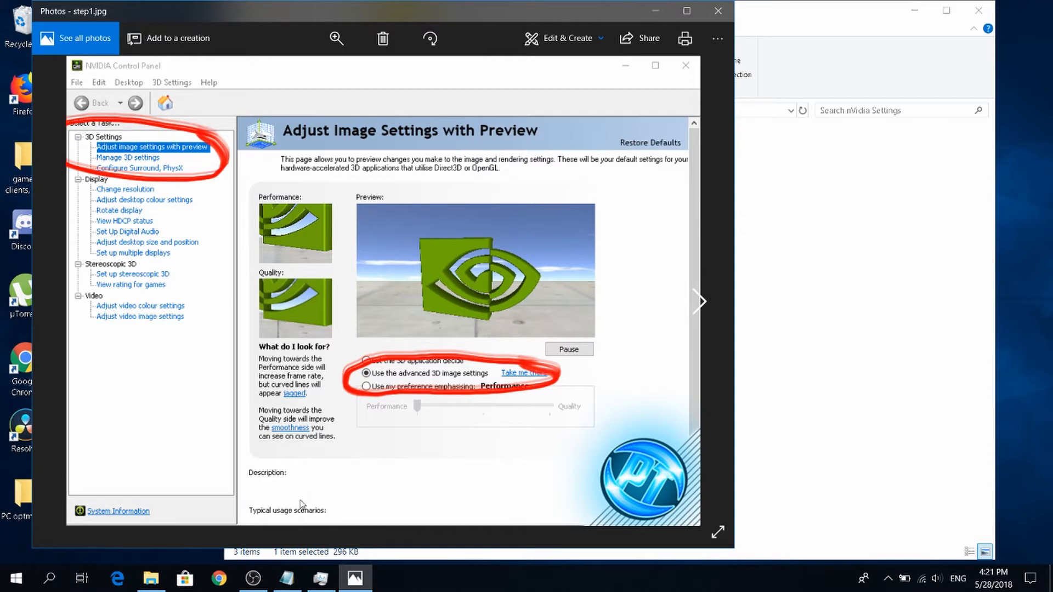
left_click(717, 10)
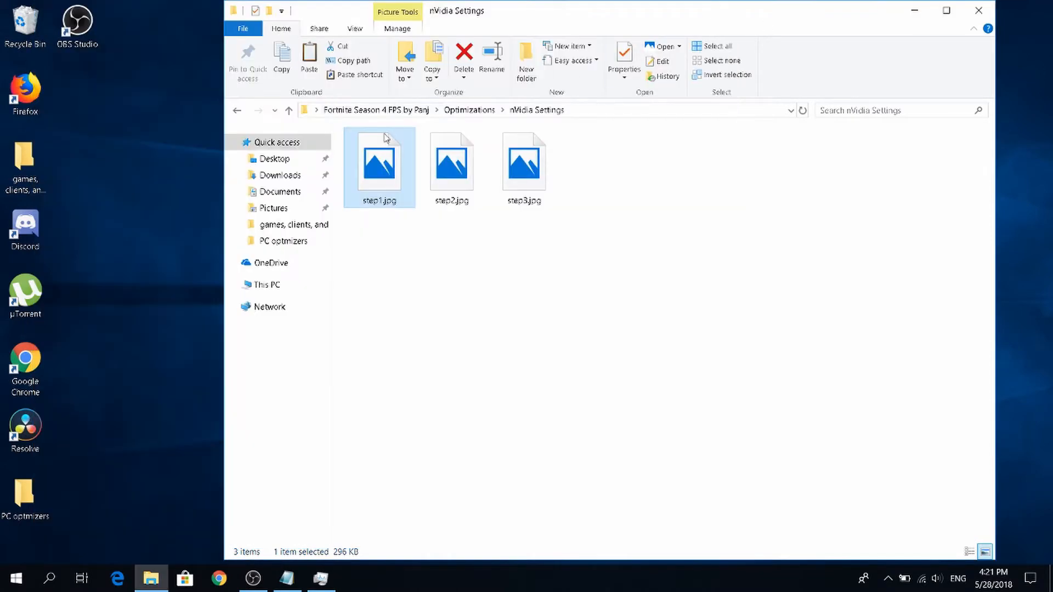
double_click(449, 162)
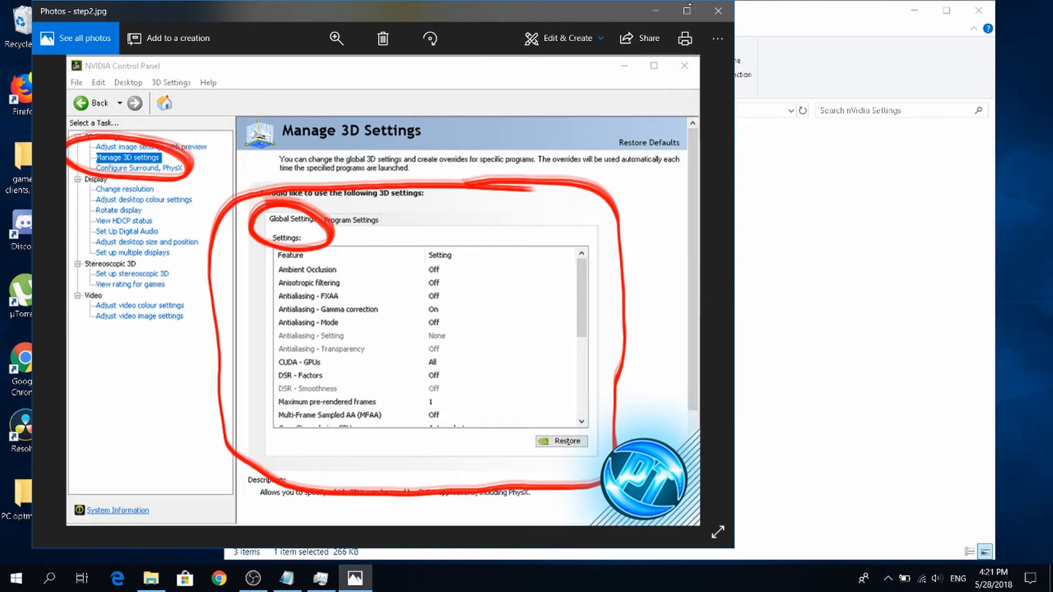
left_click(718, 38)
left_click(718, 10)
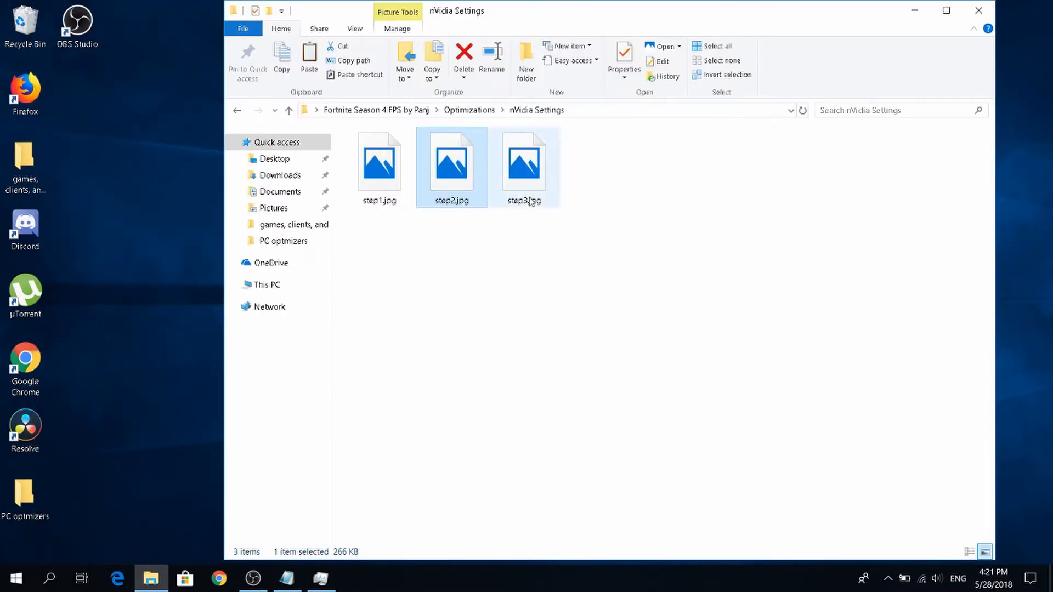
Return to the Optimizations folder and launch TimerResolution.exe.
left_click(237, 111)
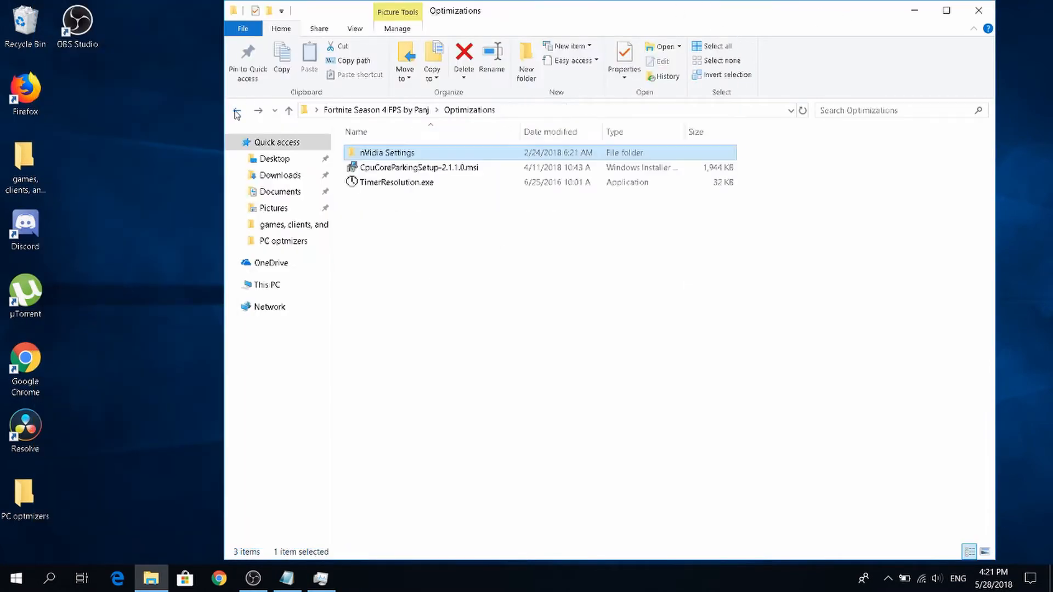
left_click(400, 186)
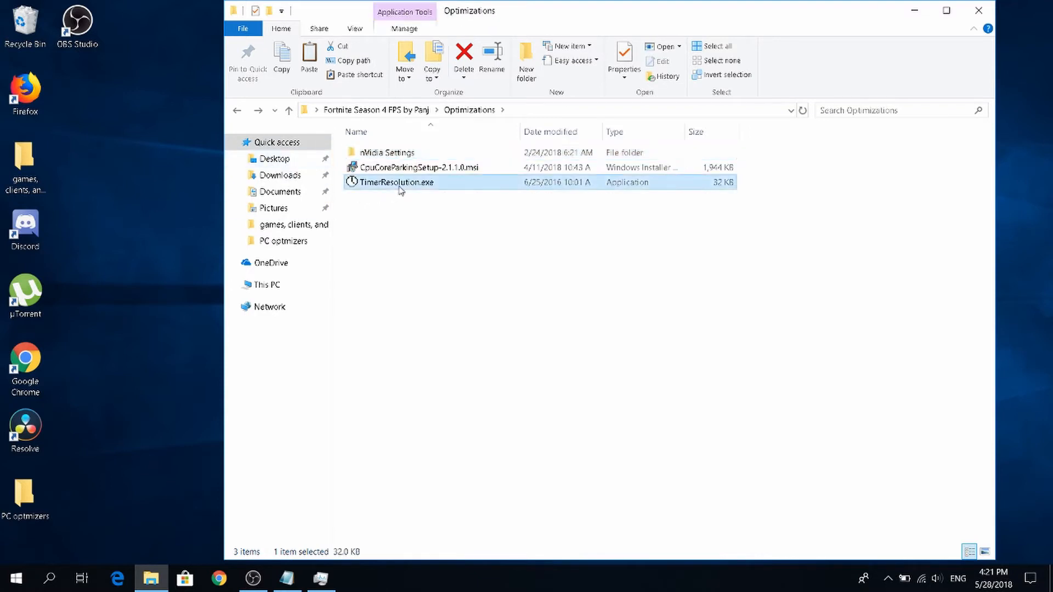
double_click(399, 186)
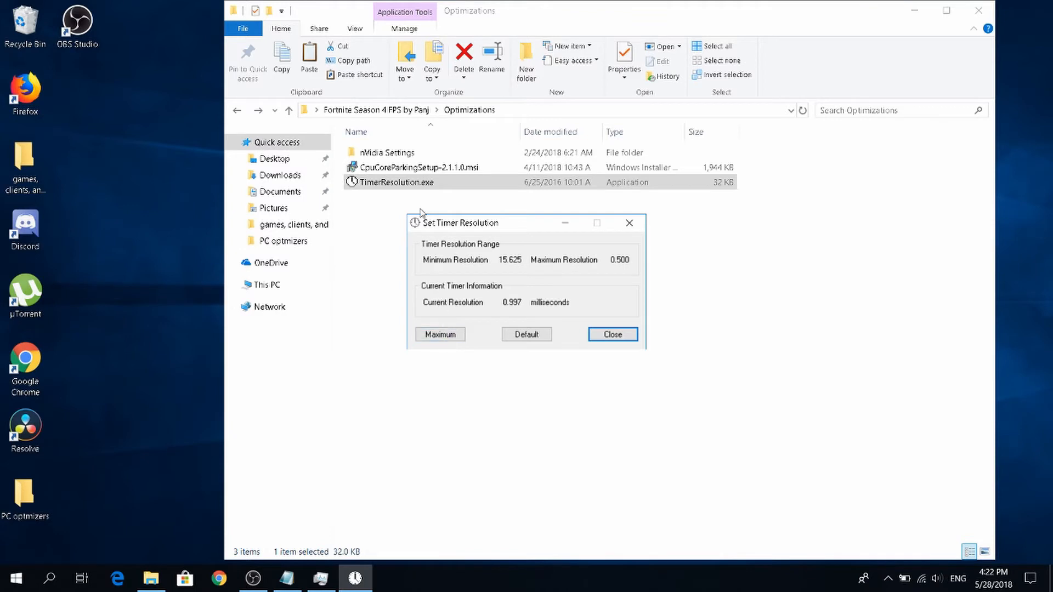
left_click(402, 184)
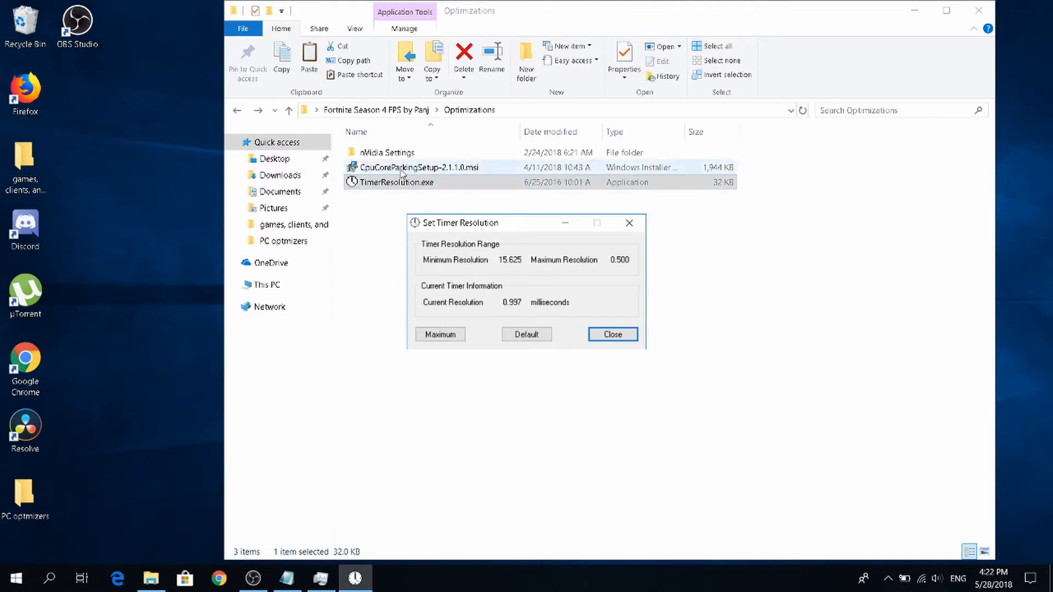
left_click(430, 227)
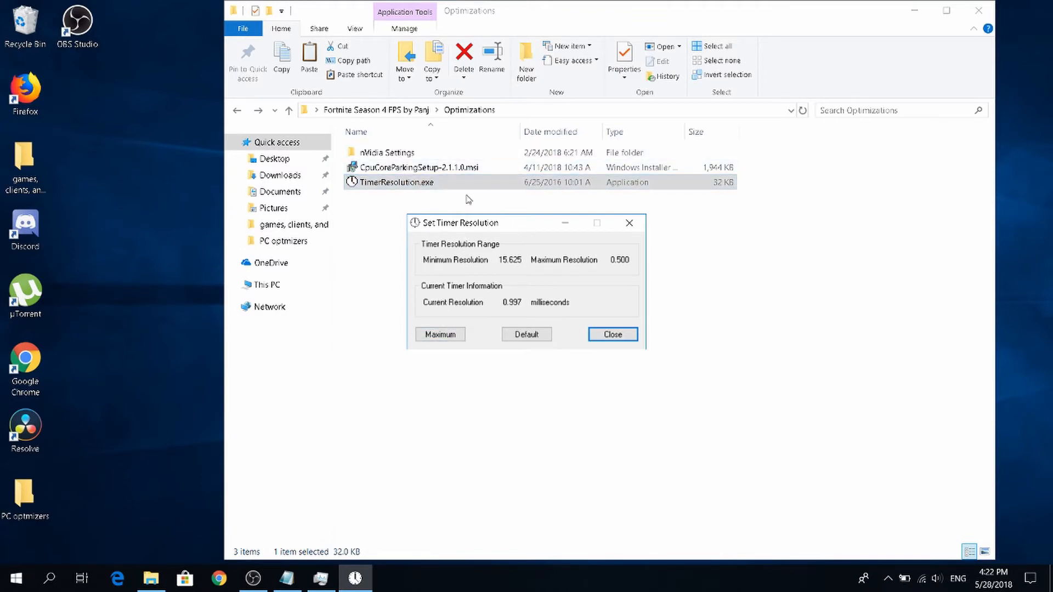
Try the maximum timer resolution, restore the default, and close the Set Timer Resolution tool.
left_click(447, 336)
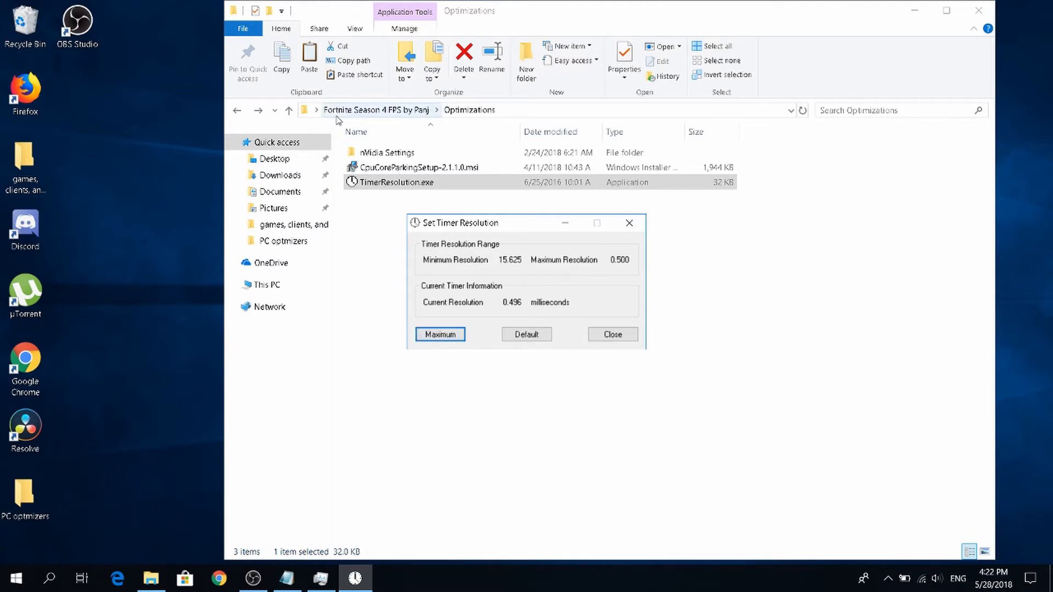
left_click(514, 341)
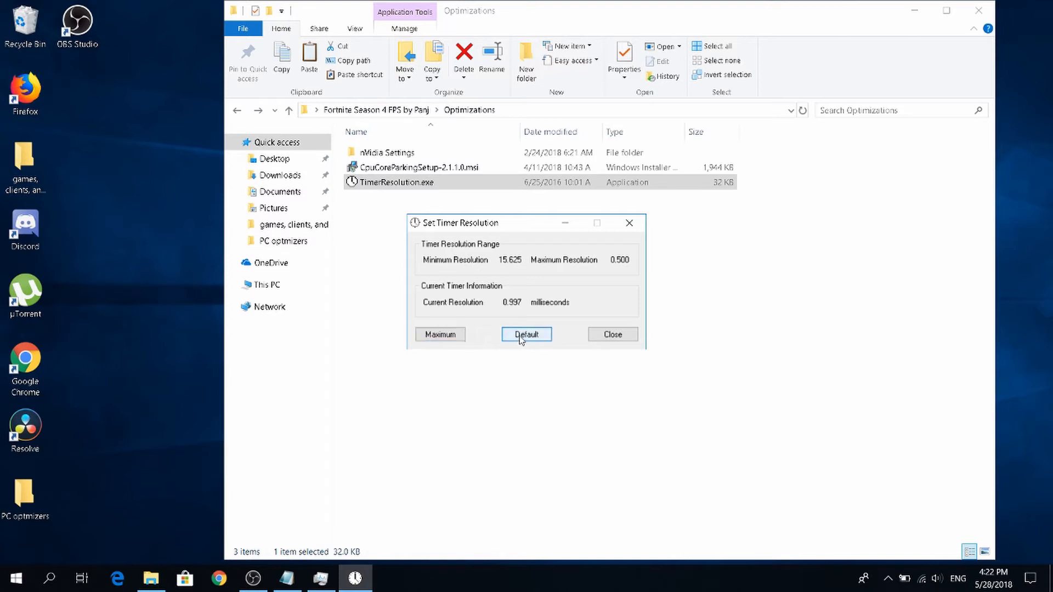
left_click(639, 223)
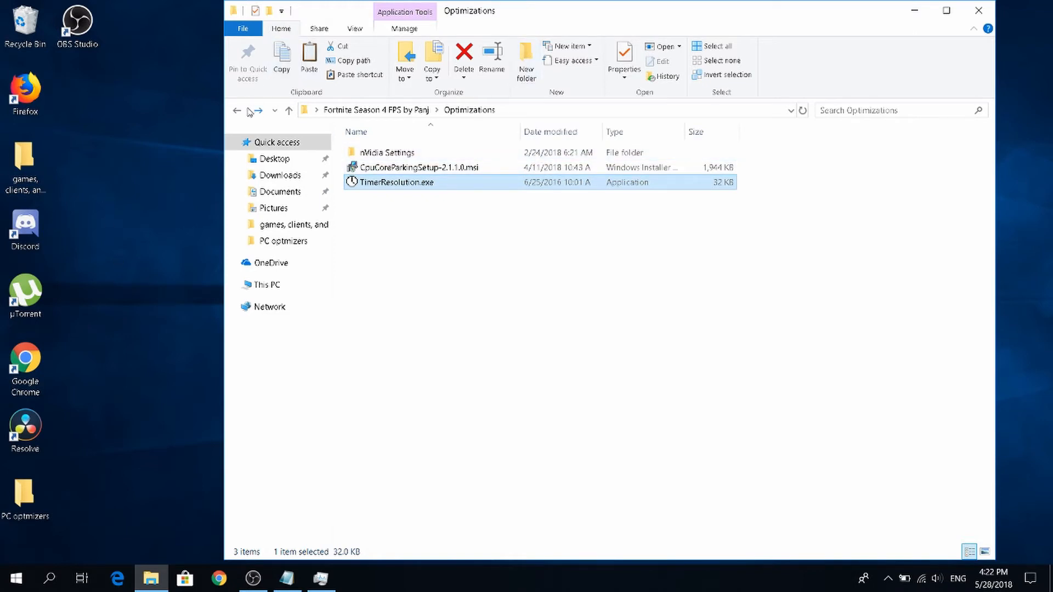
Open Launch Options.txt from the Fortnite Season 4 FPS pack folder and review its launch options line and instructions.
left_click(237, 110)
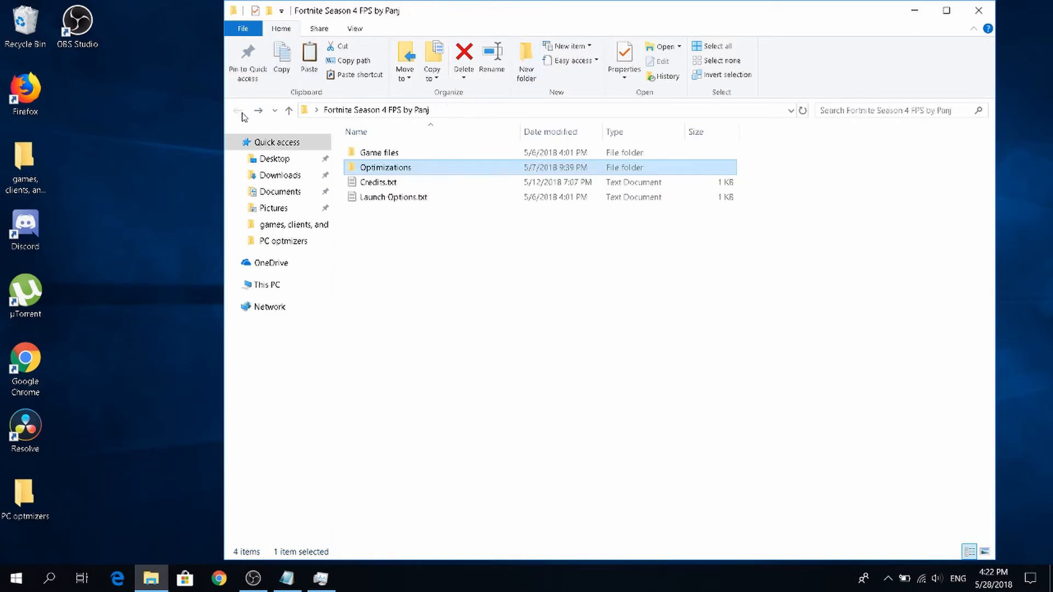
double_click(361, 197)
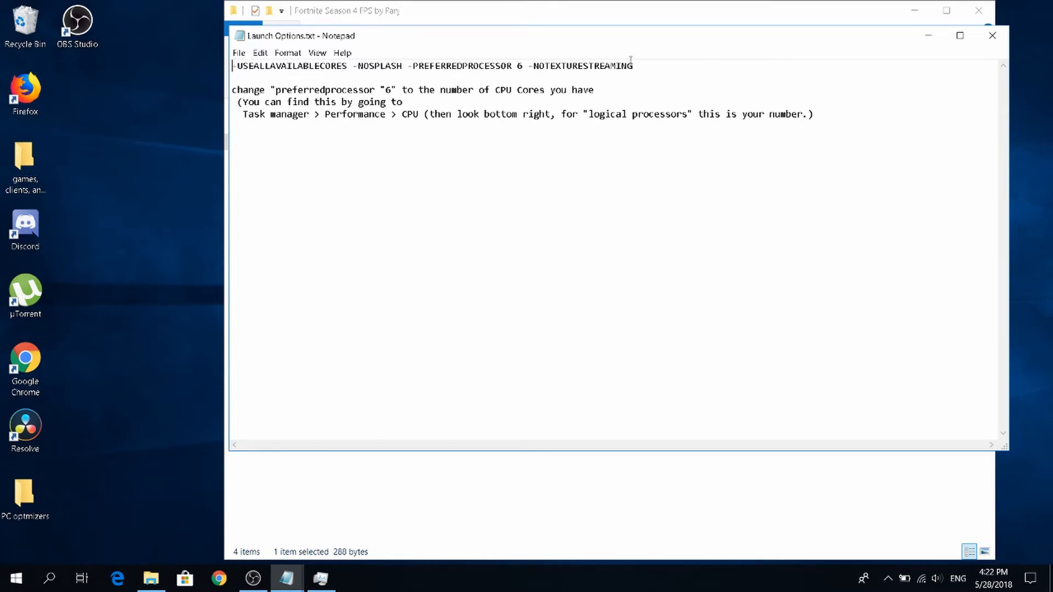
left_click_drag(631, 59, 300, 52)
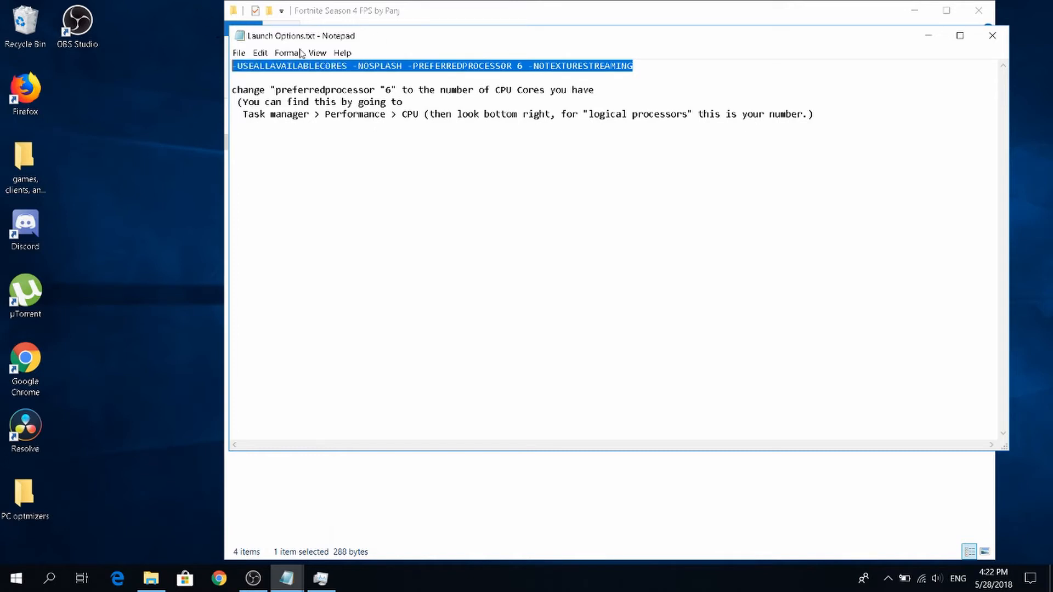
left_click(339, 164)
left_click_drag(232, 66, 603, 100)
left_click(546, 153)
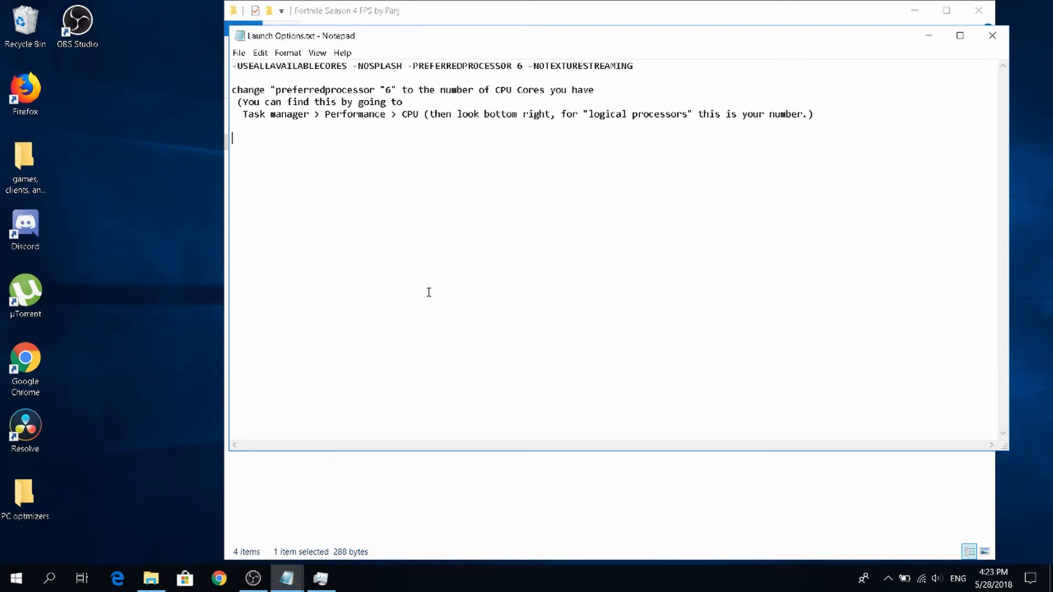
Look up the CPU's logical processor count in Task Manager and return to Launch Options.txt.
left_click(16, 578)
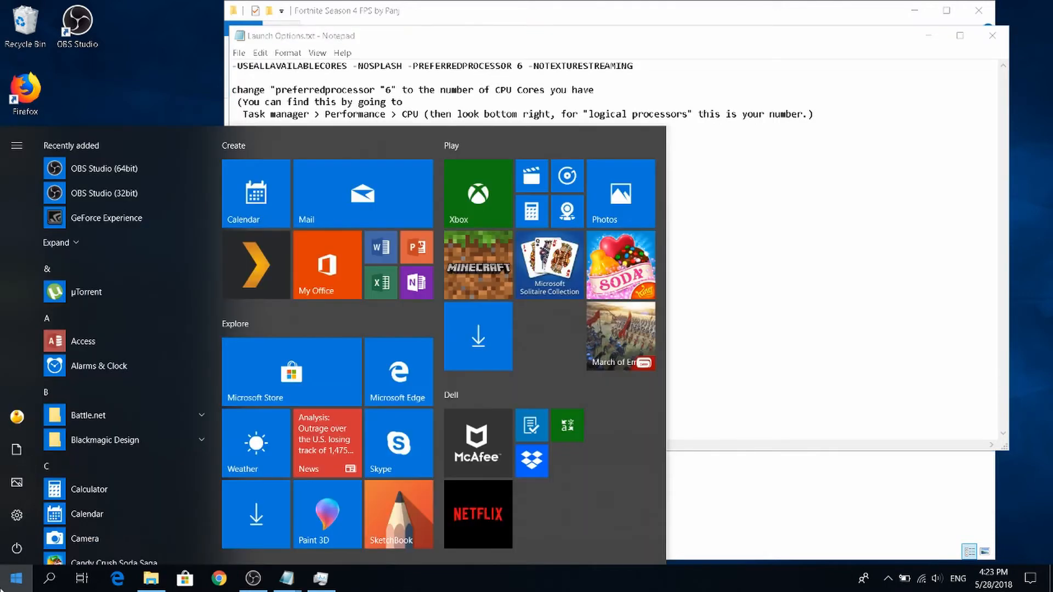
type("task")
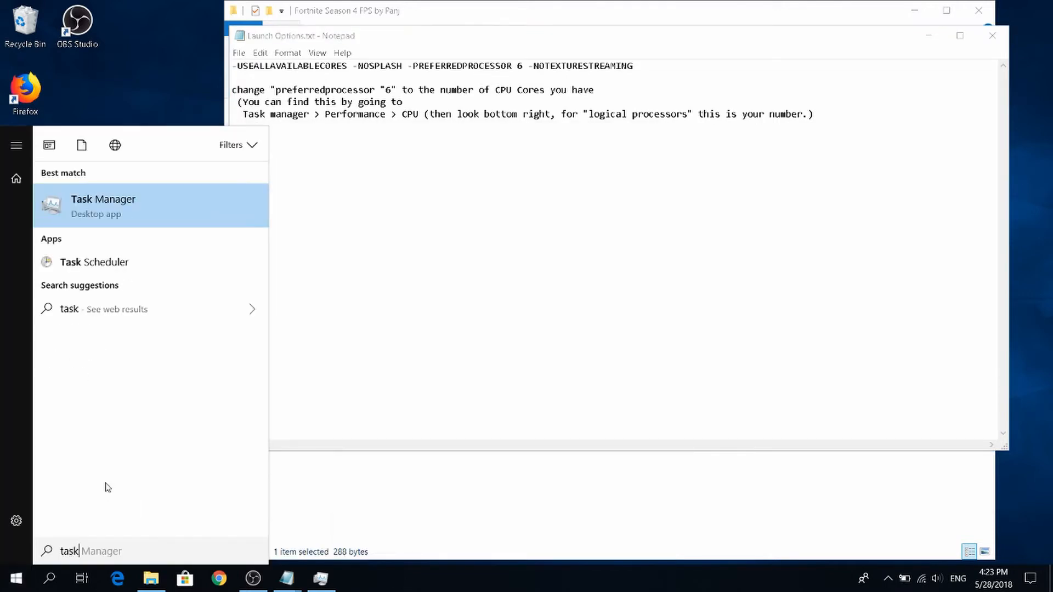
type(" mager")
key("Return")
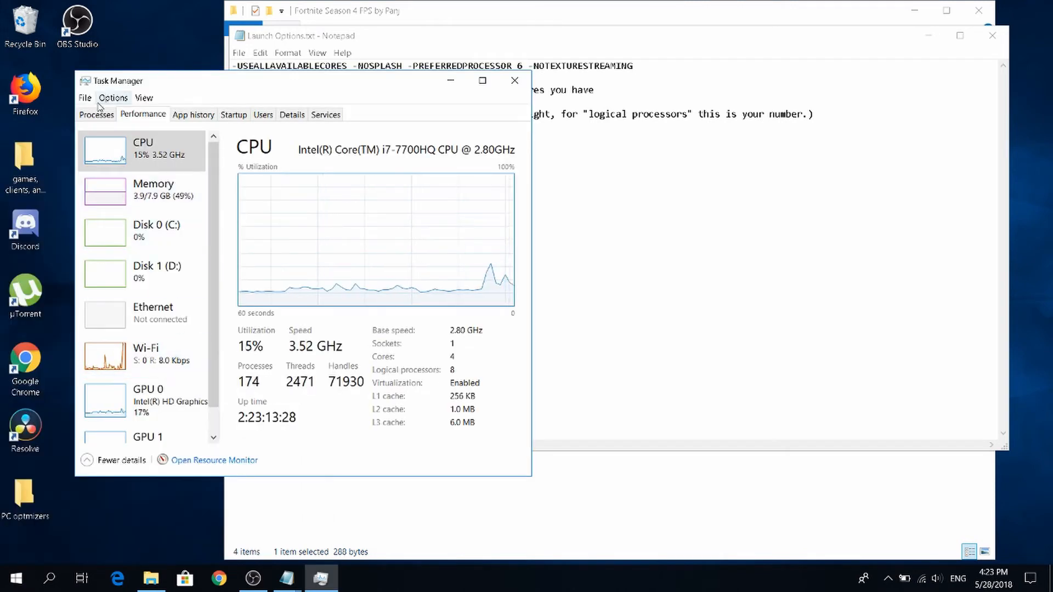
left_click(121, 461)
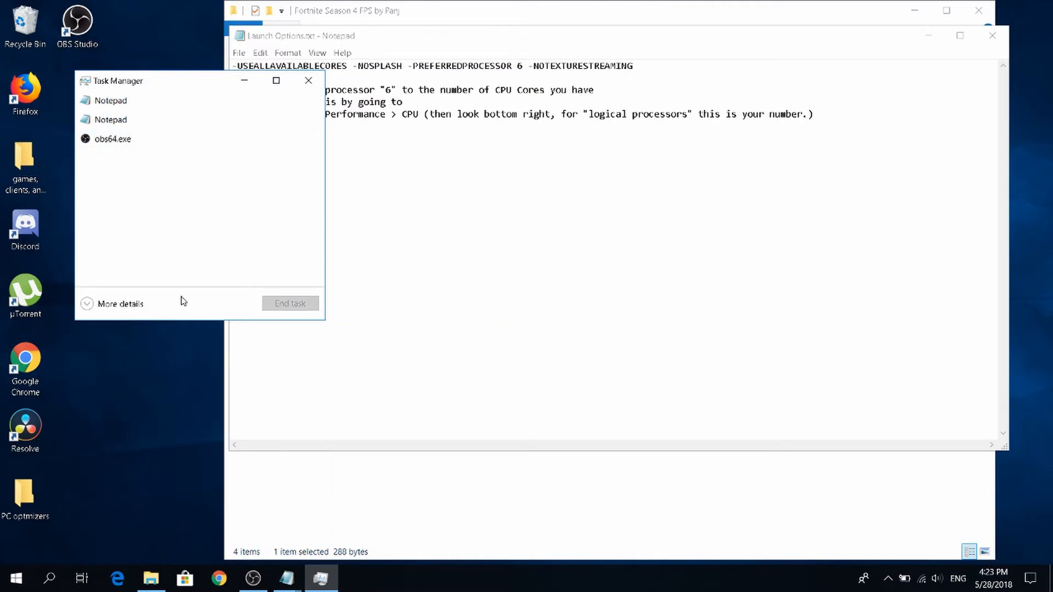
left_click(94, 306)
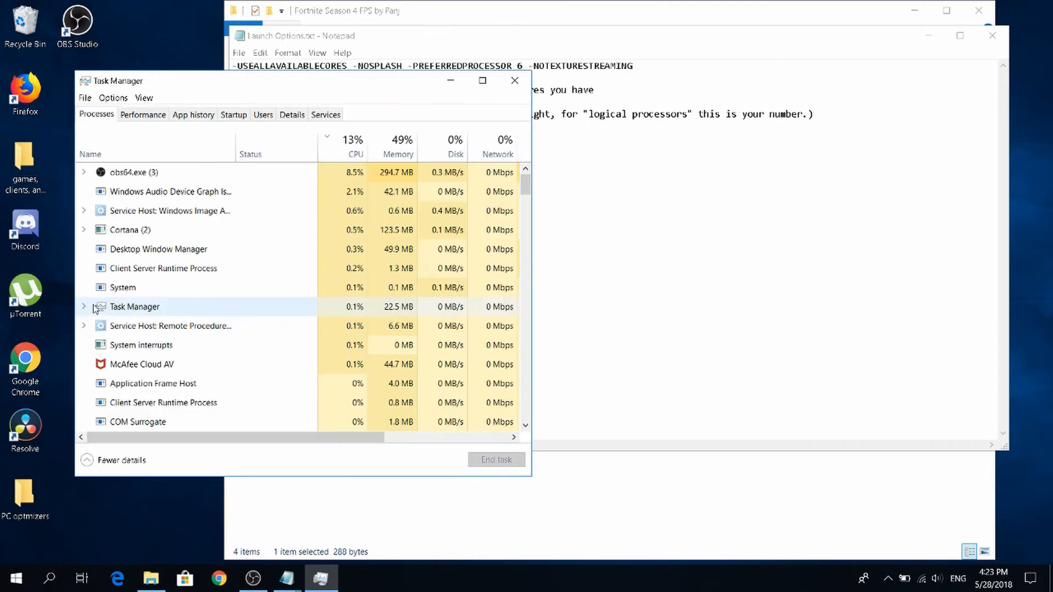
left_click(141, 117)
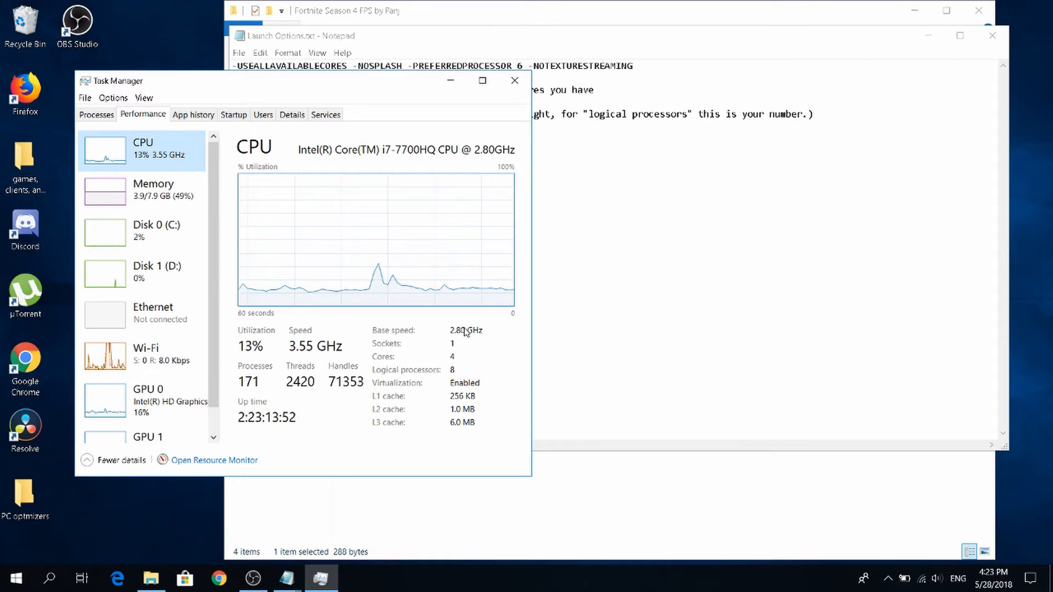
left_click(501, 53)
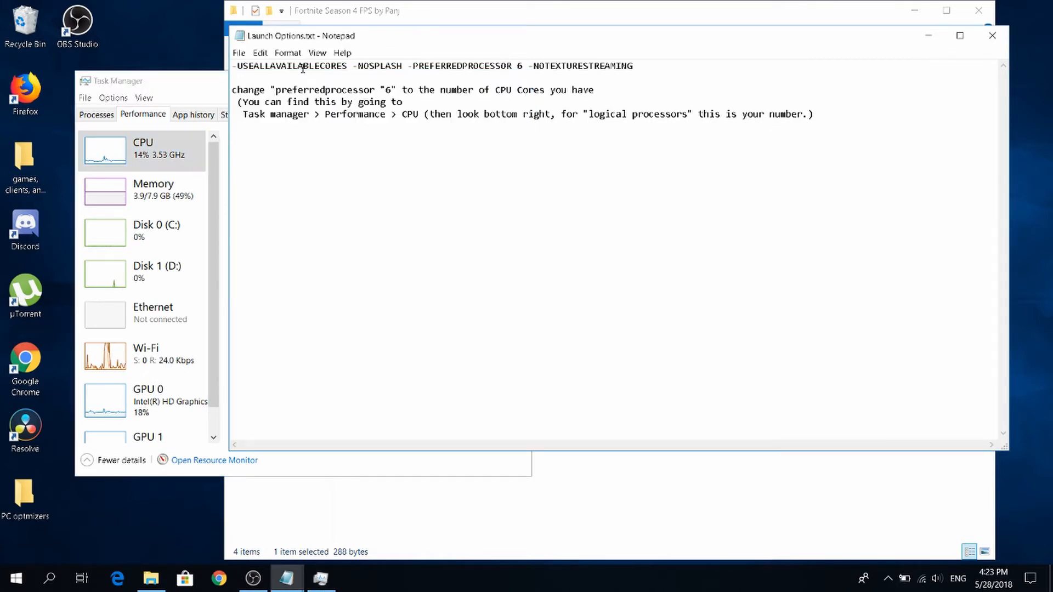
Set the -PREFERREDPROCESSOR value to 8 in Launch Options.txt and copy the whole launch options line.
left_click(185, 96)
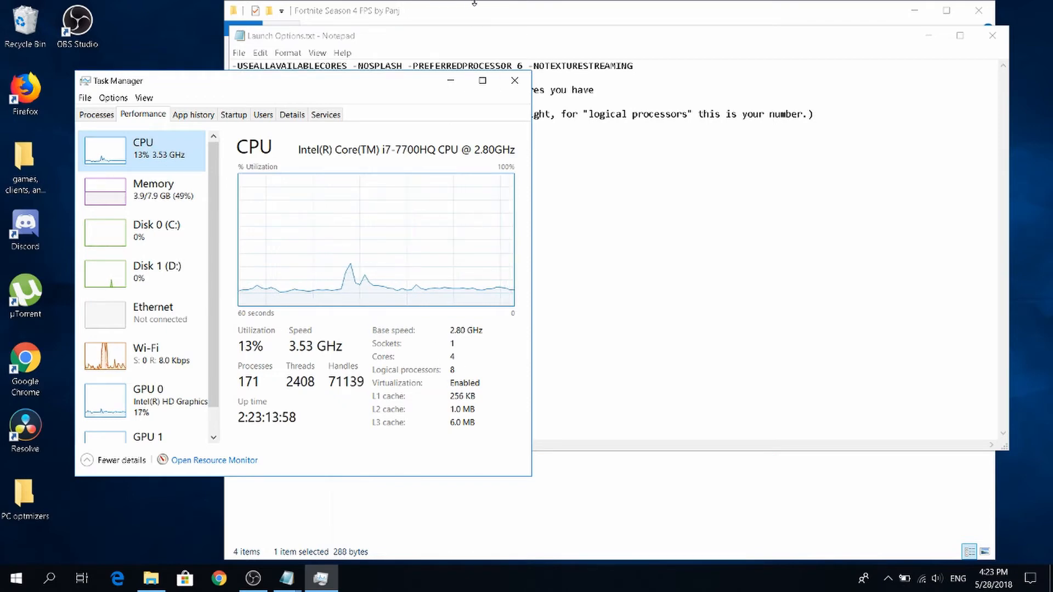
left_click(469, 31)
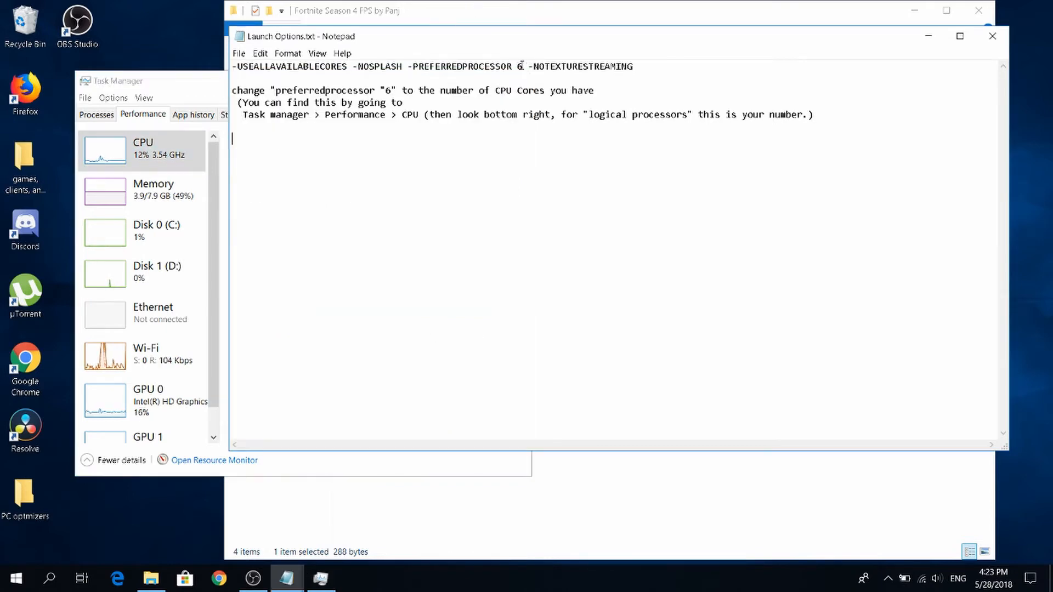
type("8")
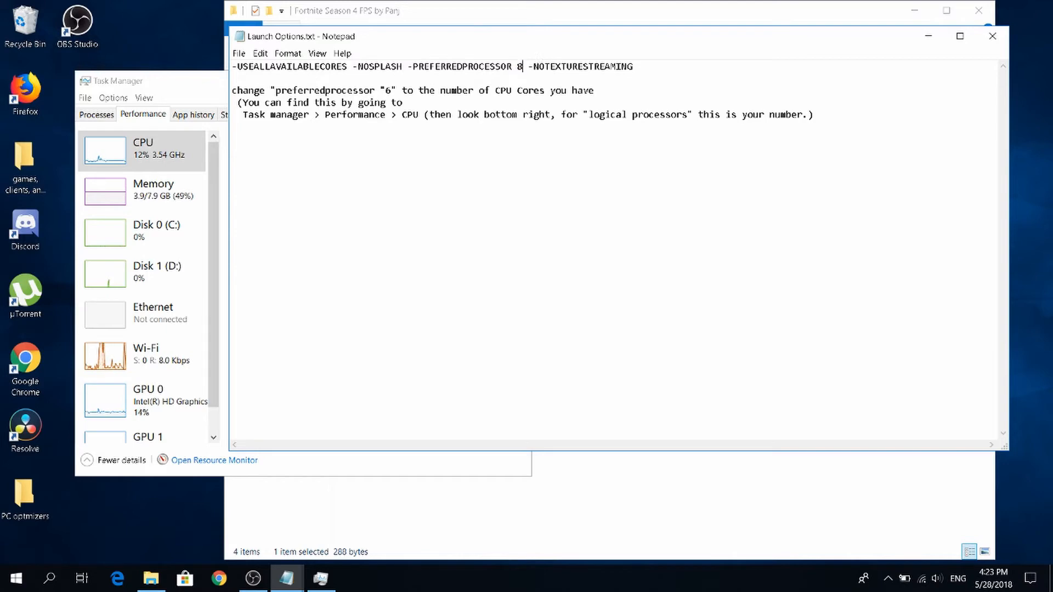
left_click_drag(634, 71, 255, 75)
right_click(272, 69)
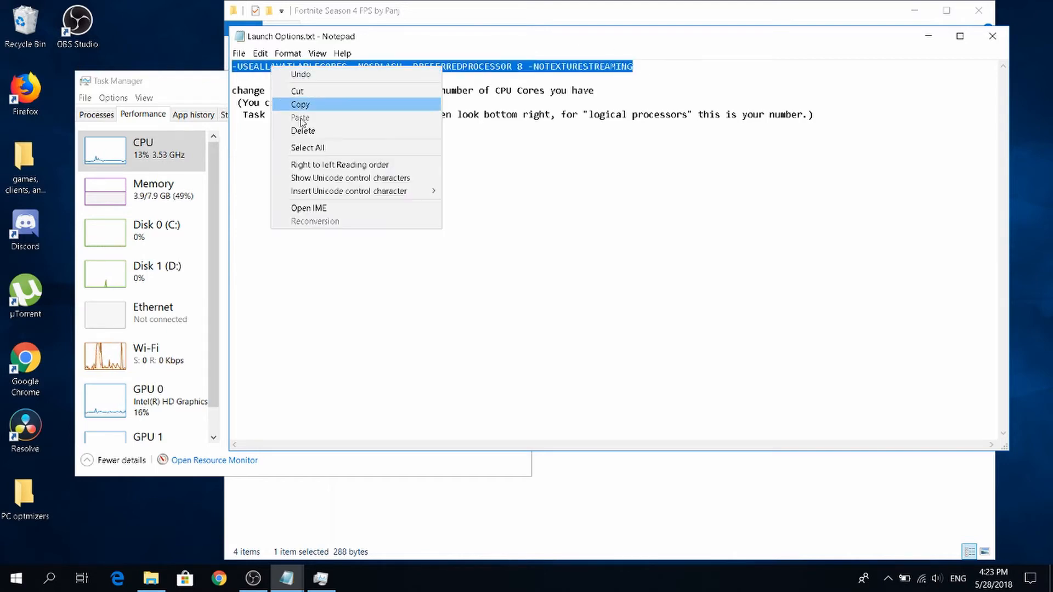
left_click(320, 103)
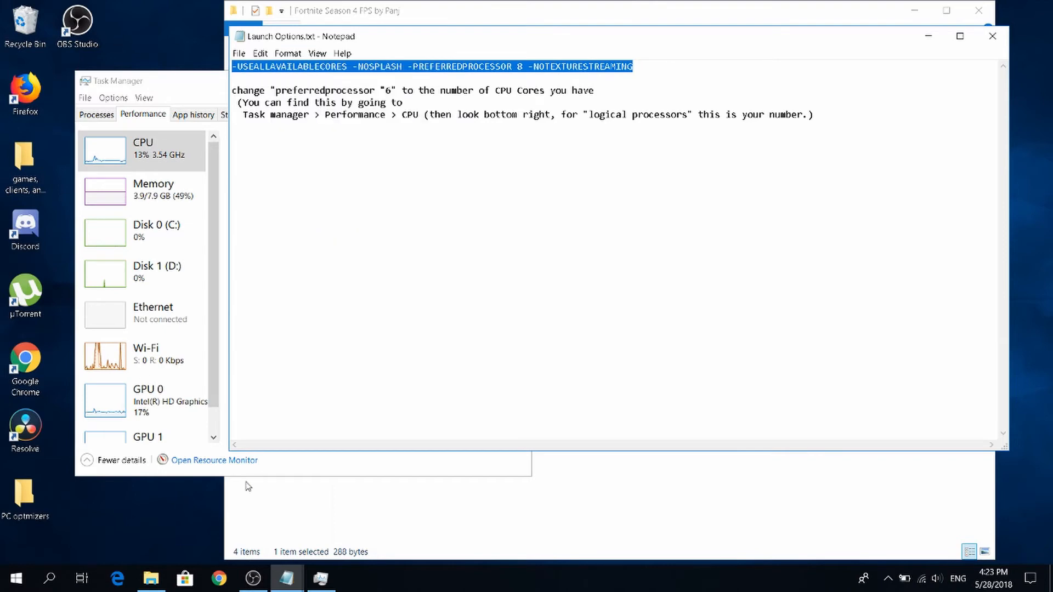
Switch to the Epic Games Launcher and expand the Fortnite entry under Manage Games in its settings.
left_click(888, 579)
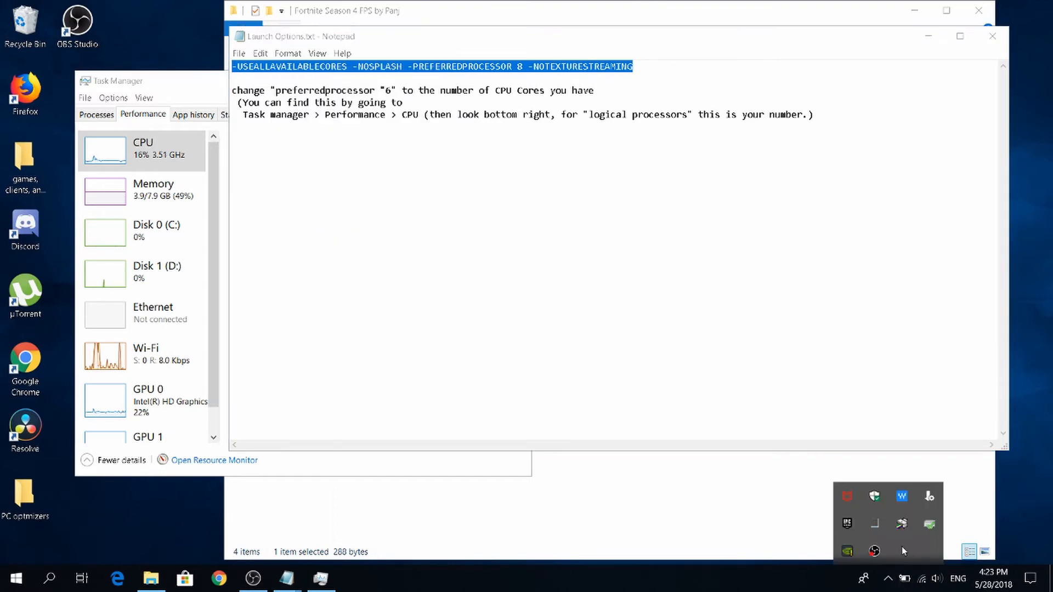
left_click(852, 524)
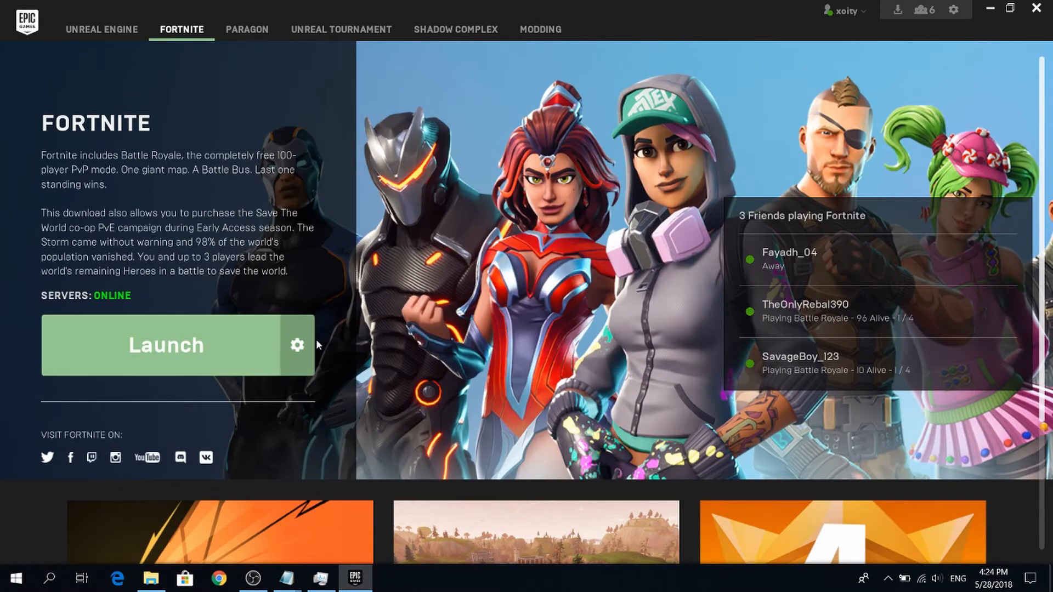
left_click(301, 347)
left_click(219, 451)
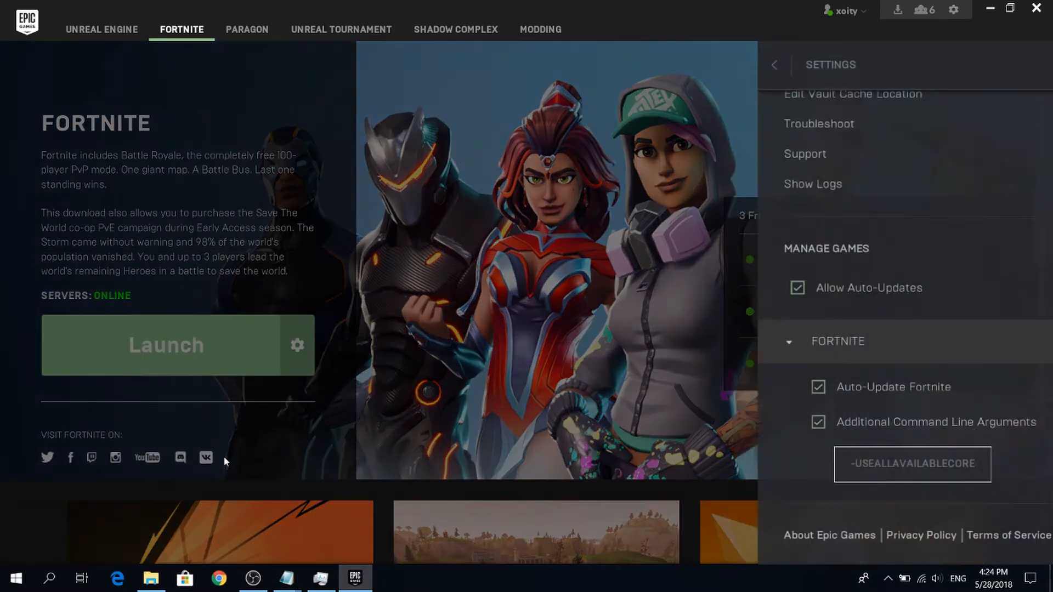
left_click(788, 329)
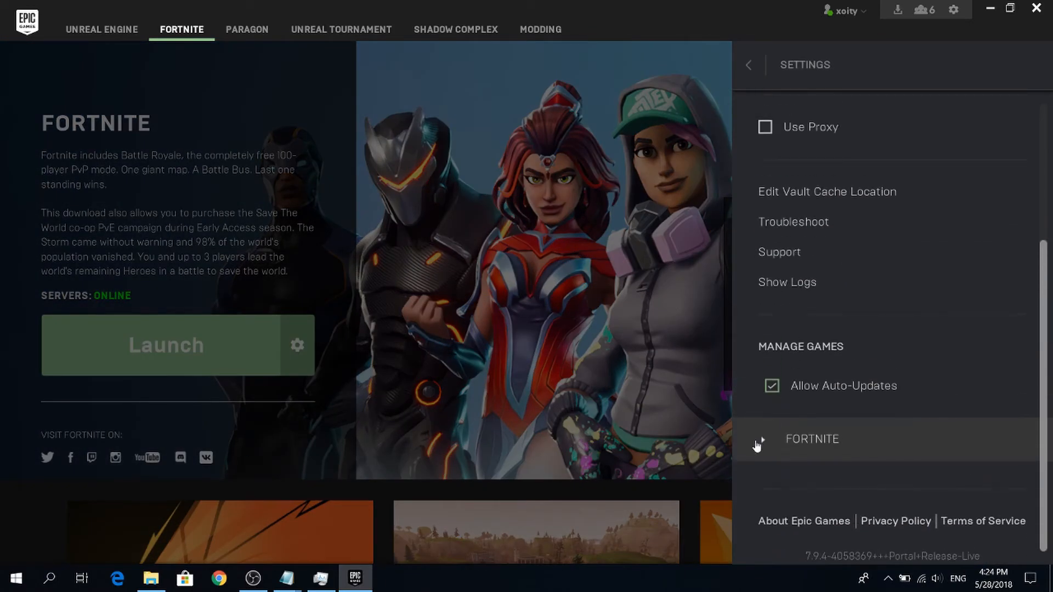
left_click(758, 371)
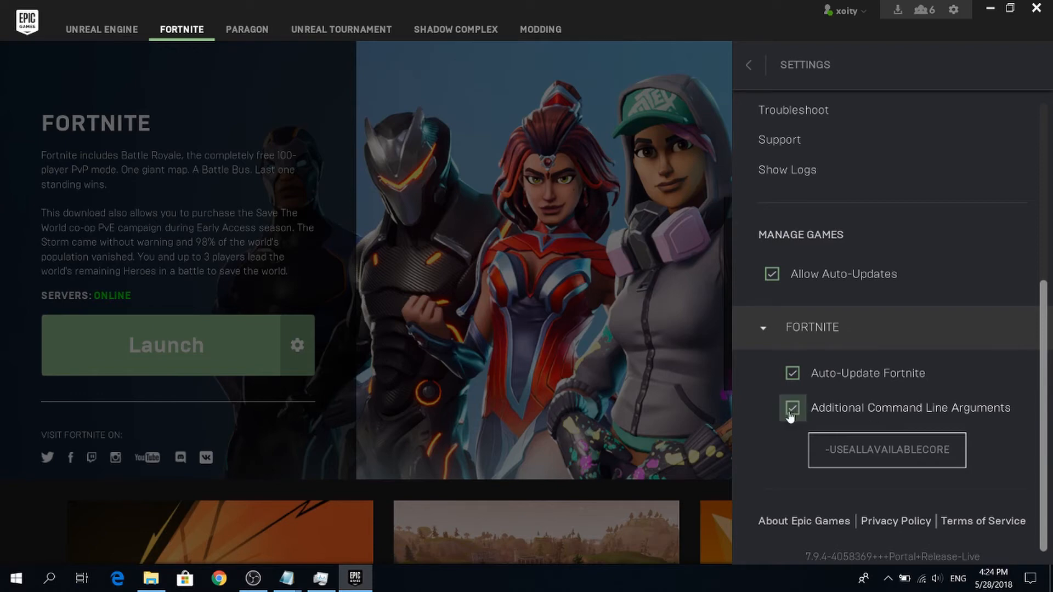
Replace Fortnite's additional command line arguments with the copied -USEALLAVAILABLECORES -NOSPLASH -PREFERREDPROCESSOR 8 -NOTEXTURESTREAMING line and leave the settings.
left_click(821, 446)
key("ctrl+a")
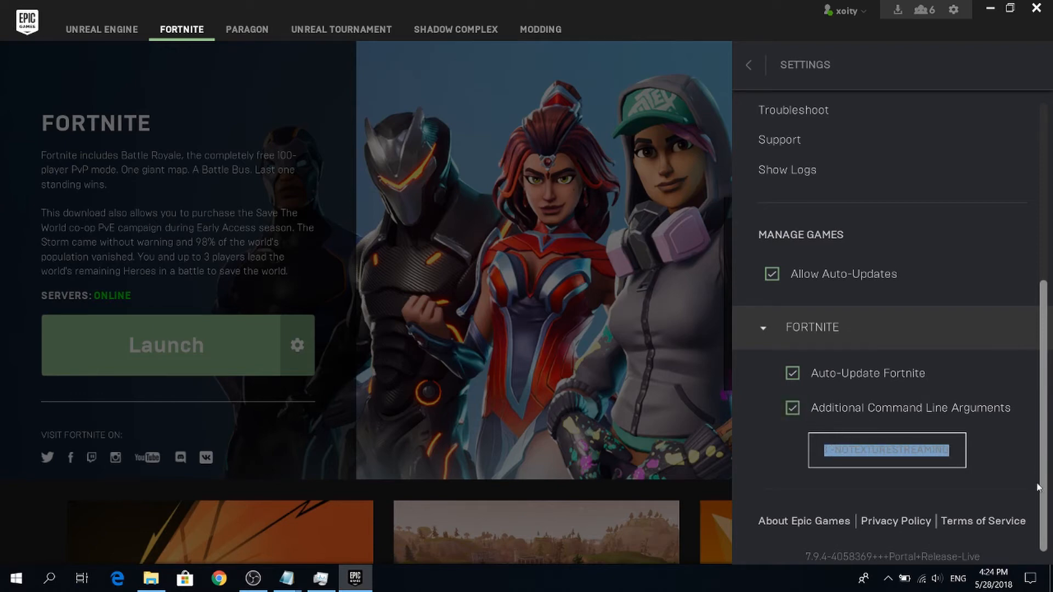
key("BackSpace")
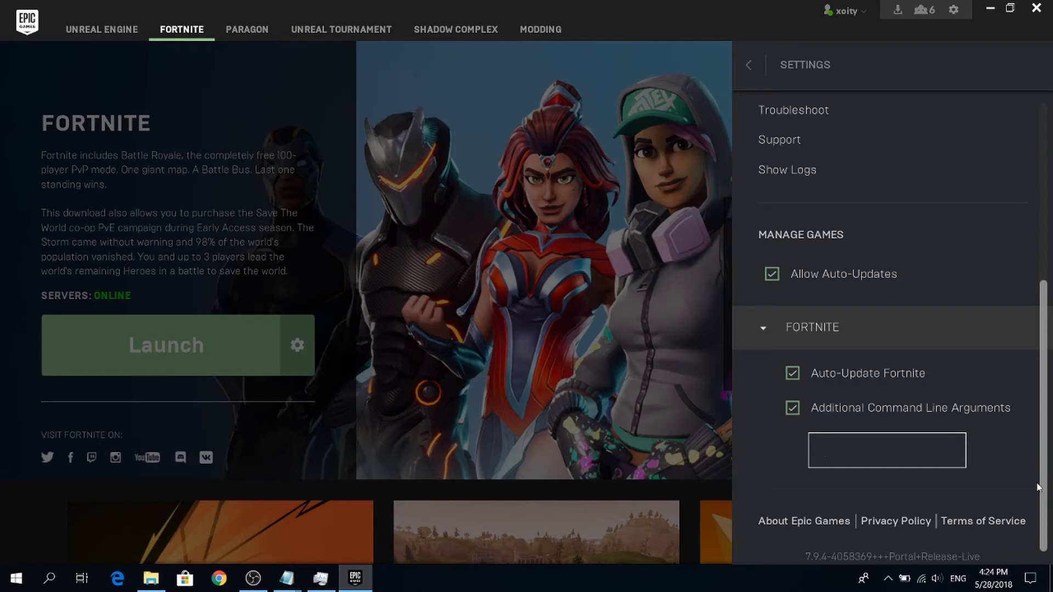
right_click(884, 447)
left_click(933, 514)
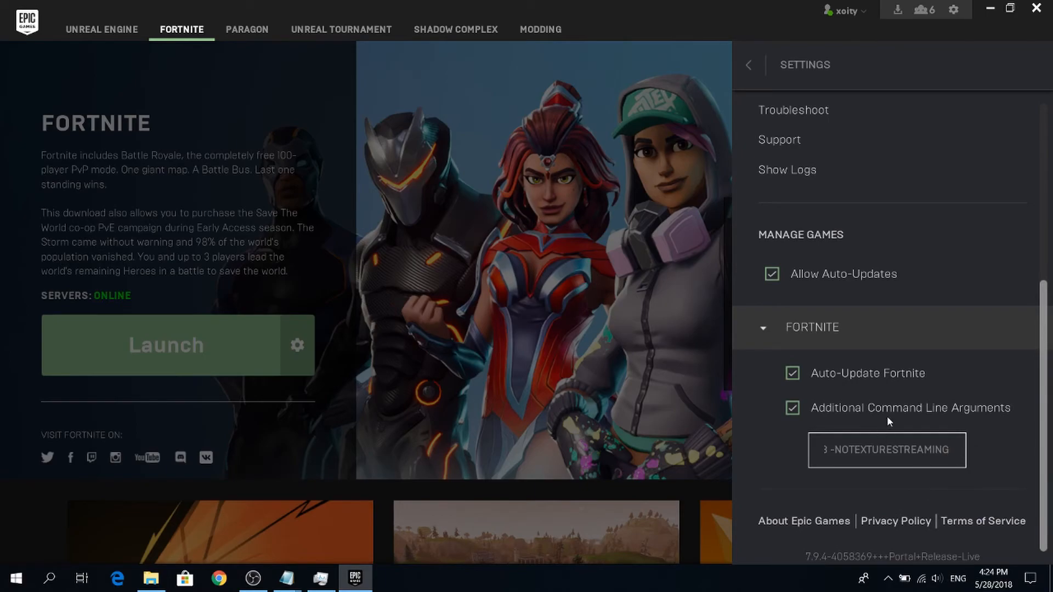
left_click(657, 332)
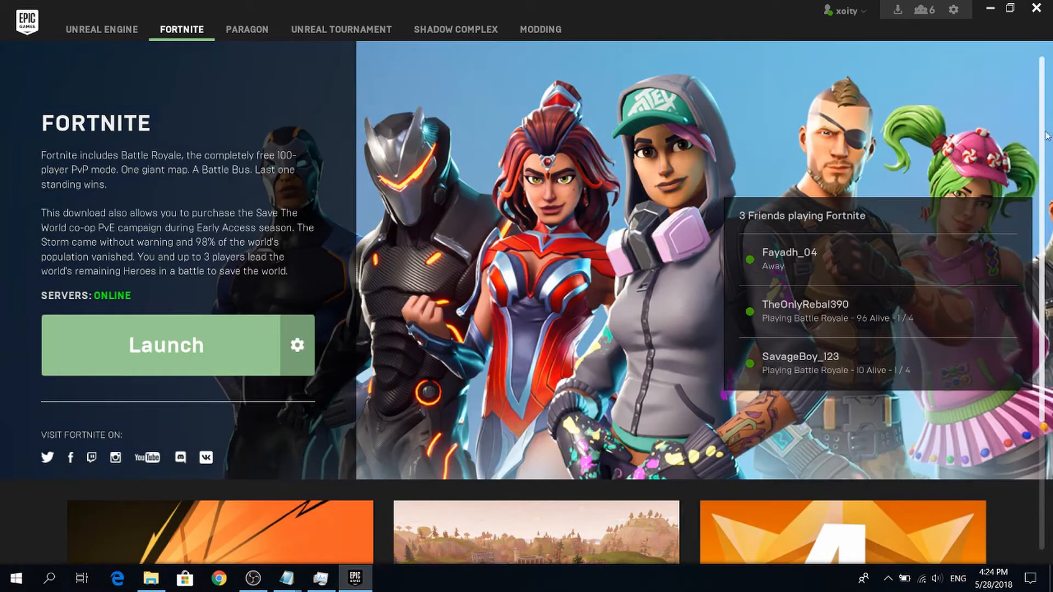
Close the Epic Games Launcher, save and close Launch Options.txt, and close Task Manager and the pack folder.
left_click(1035, 8)
left_click(993, 35)
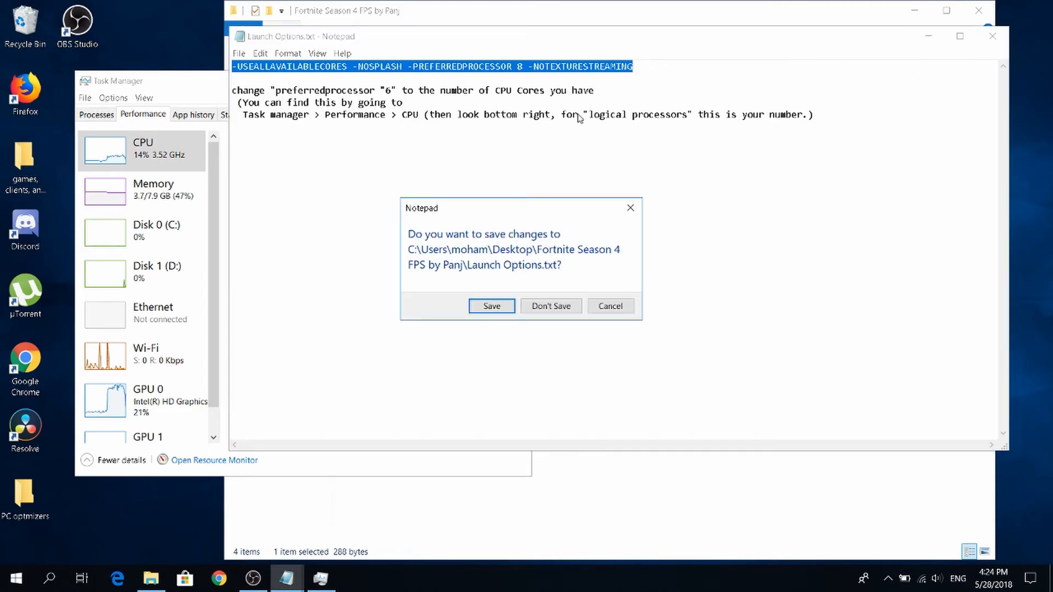
left_click(491, 306)
left_click(524, 81)
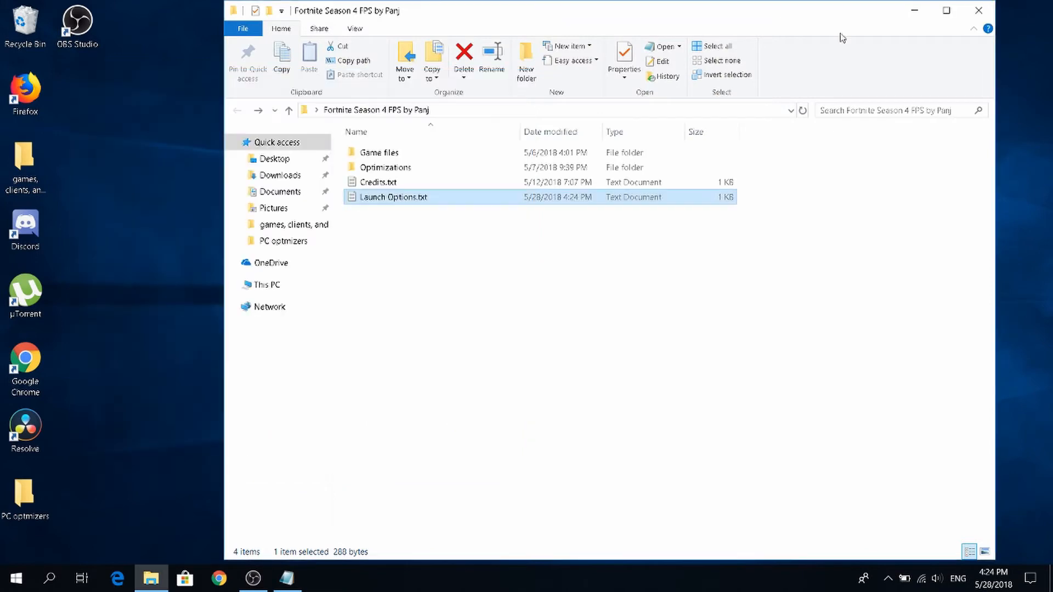
left_click(966, 10)
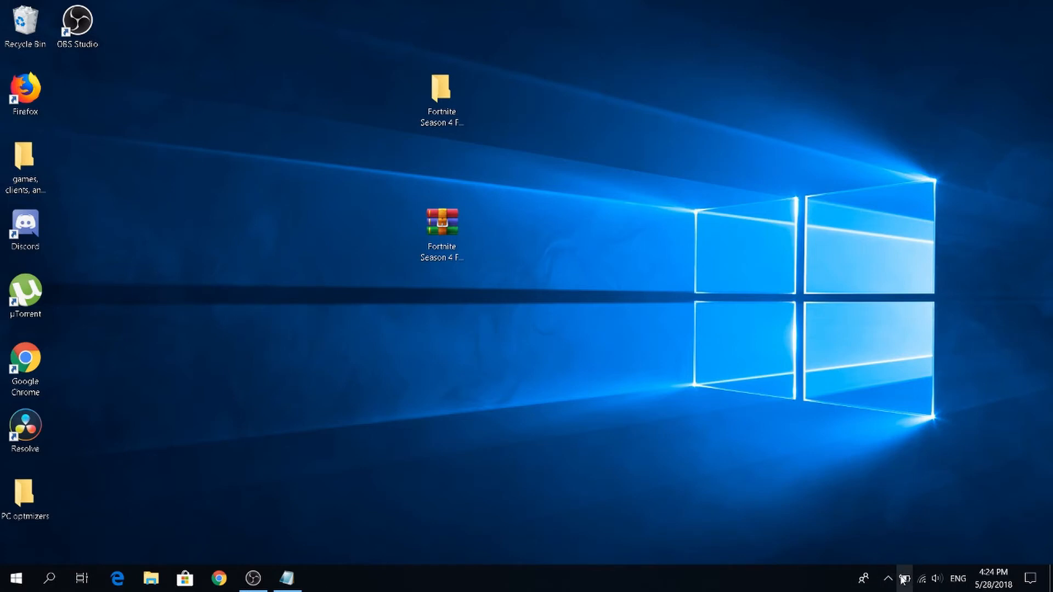
Search Windows for the power plan settings, open Choose a power plan, and maximize its window.
key("super")
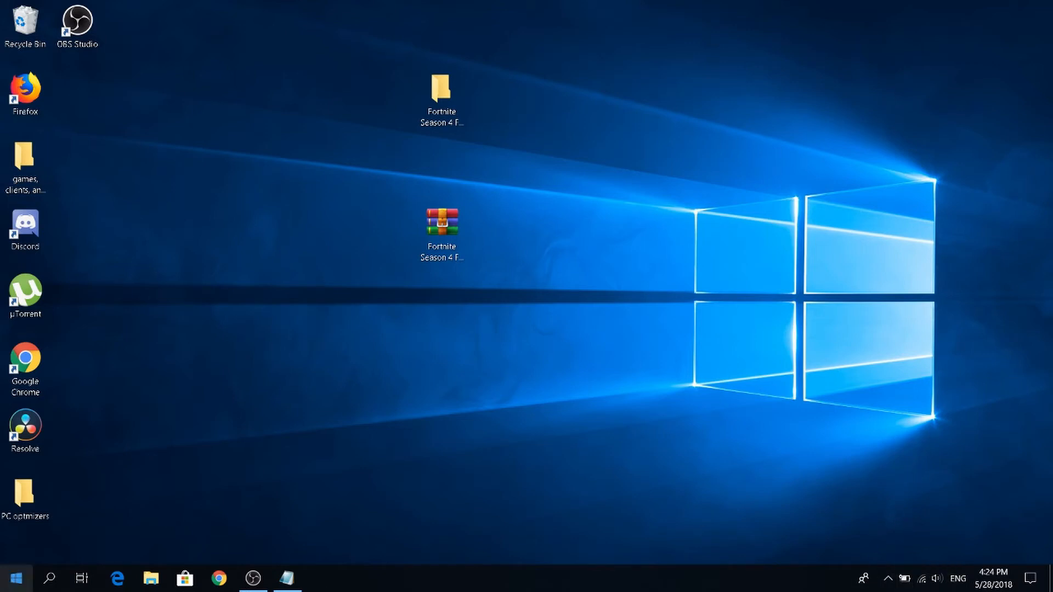
left_click(16, 578)
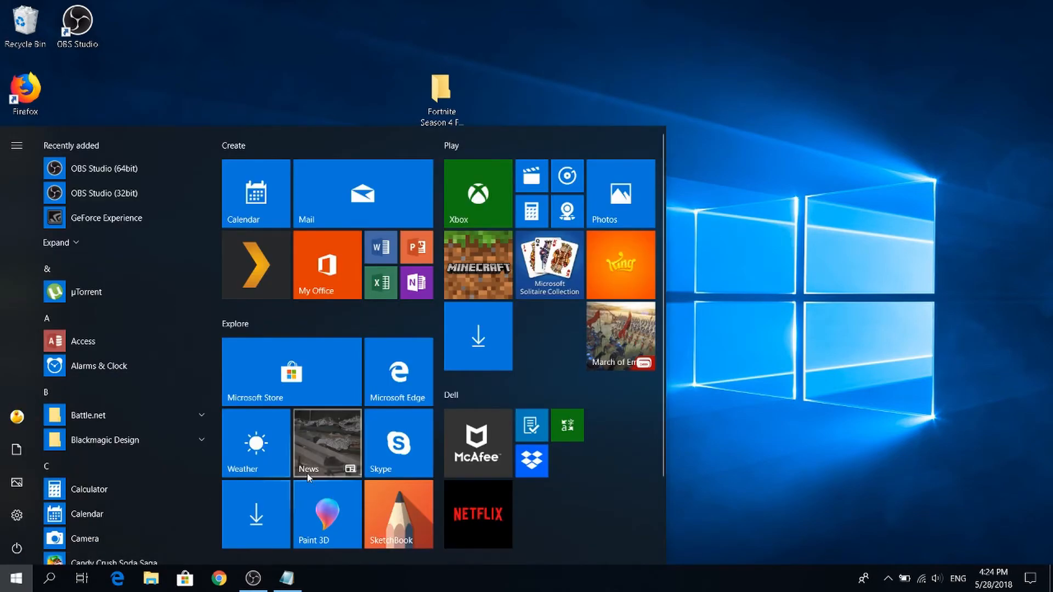
type("pow")
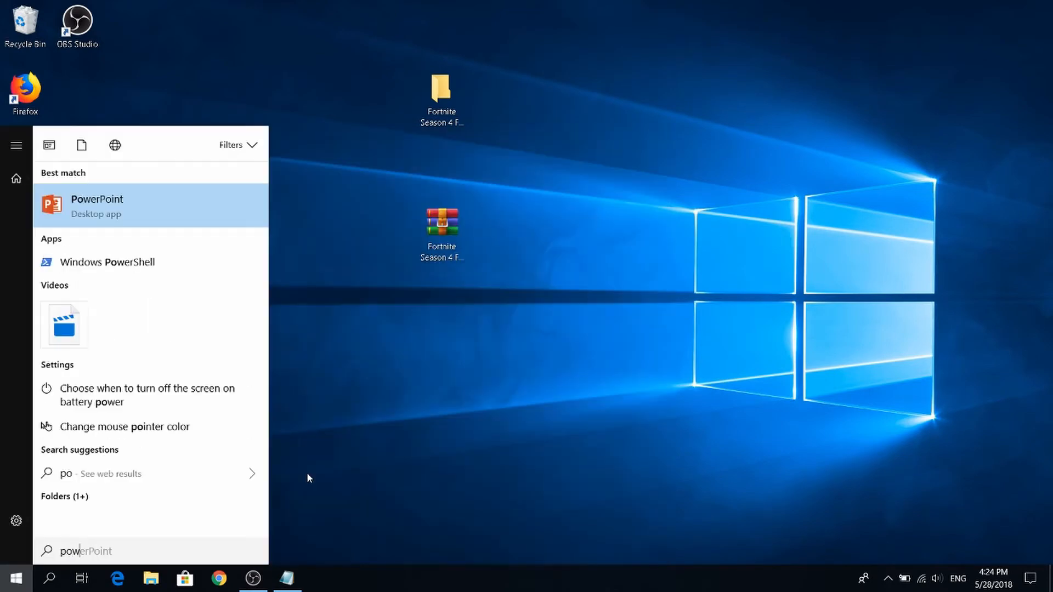
type("er pln")
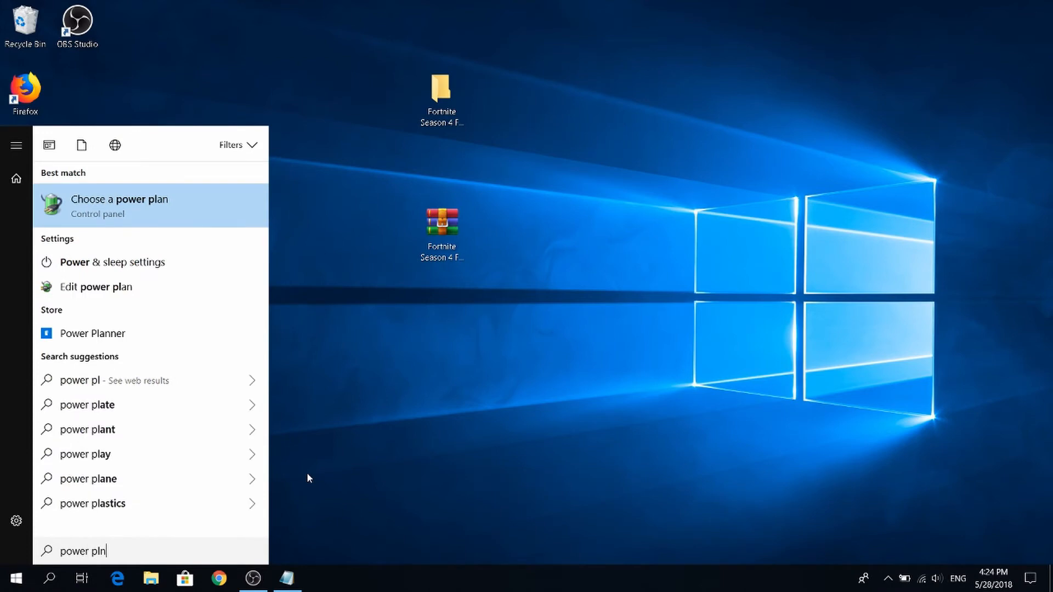
key("BackSpace")
key("BackSpace")
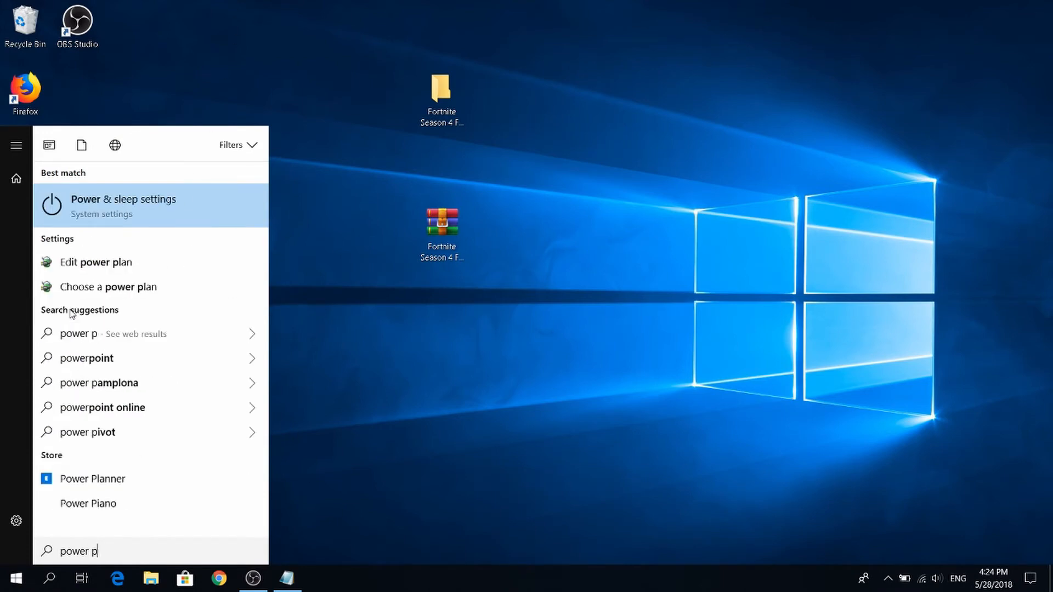
type("n")
key("BackSpace")
type("la")
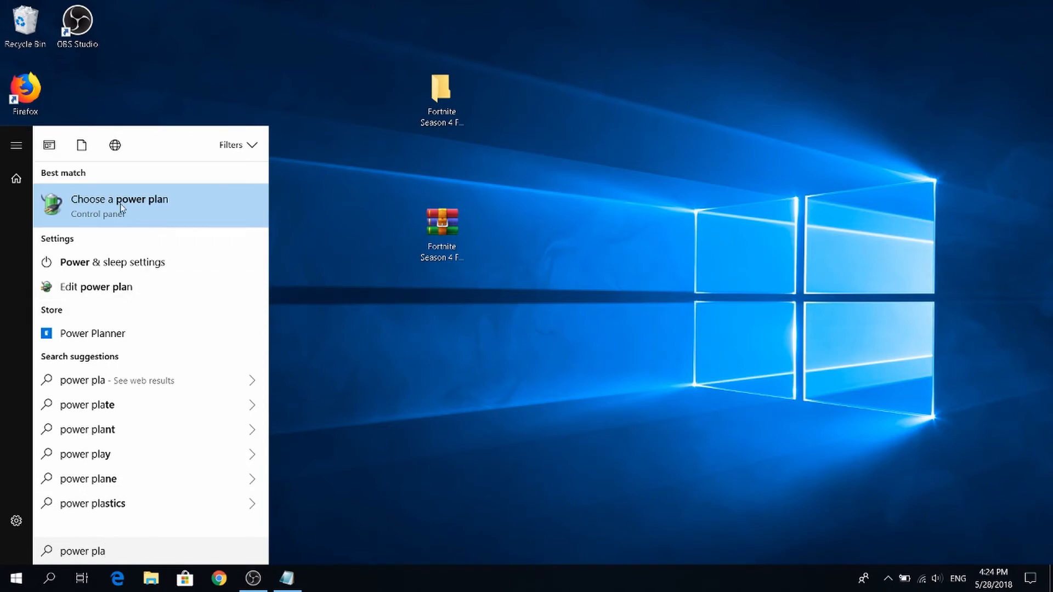
left_click(218, 200)
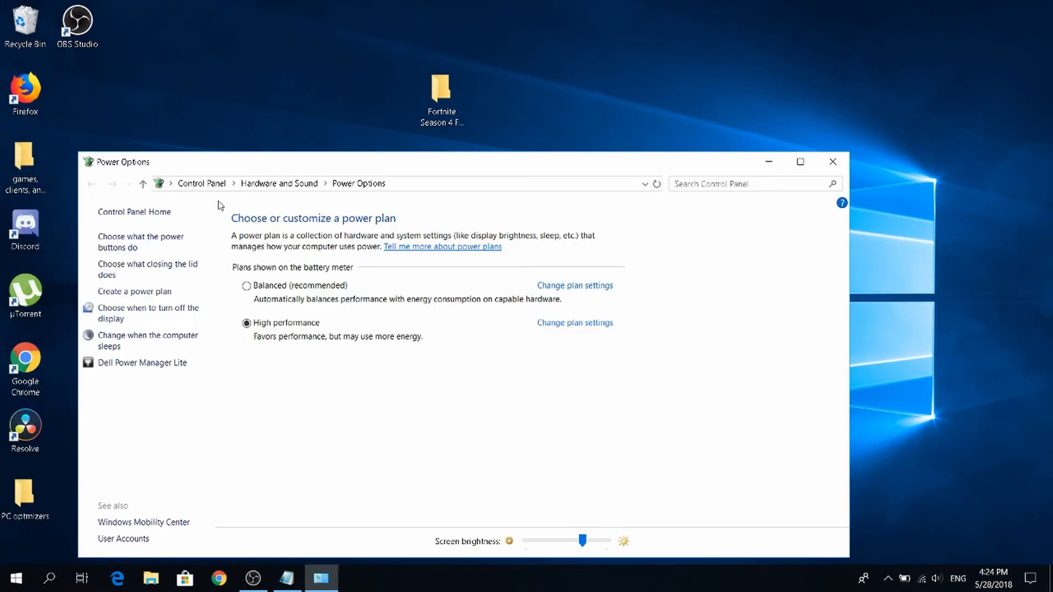
left_click_drag(253, 165, 321, 4)
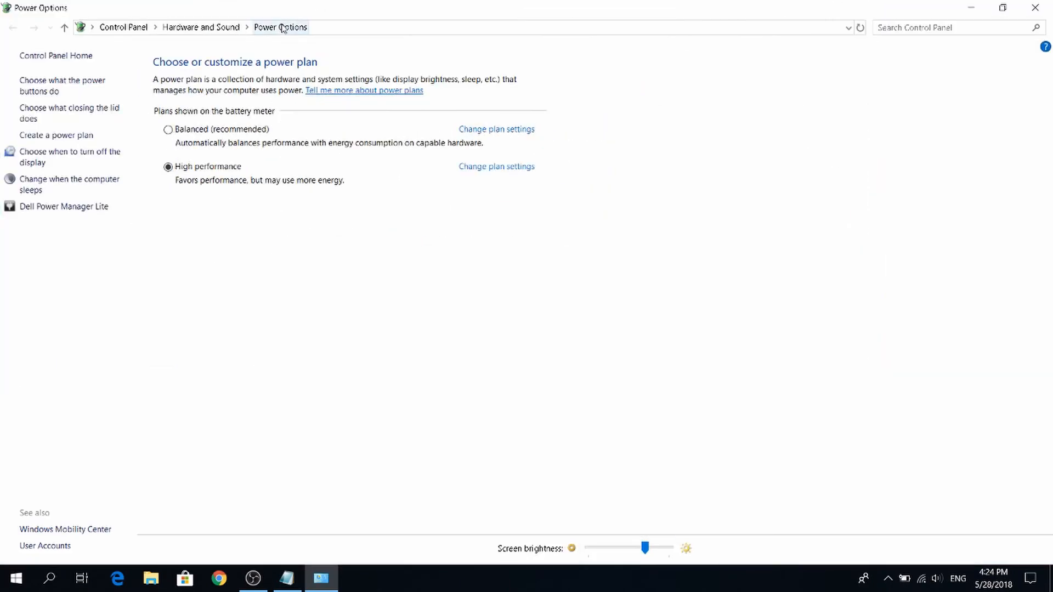
Select the High performance power plan, open its advanced power settings, and collapse the Hard disk group.
left_click(201, 129)
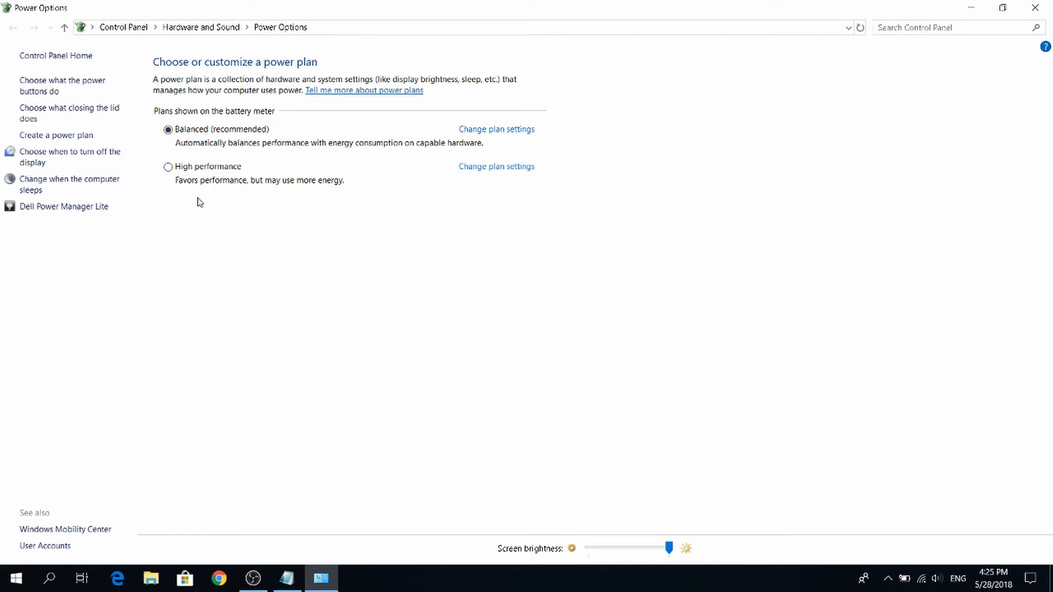
left_click(192, 167)
left_click(509, 171)
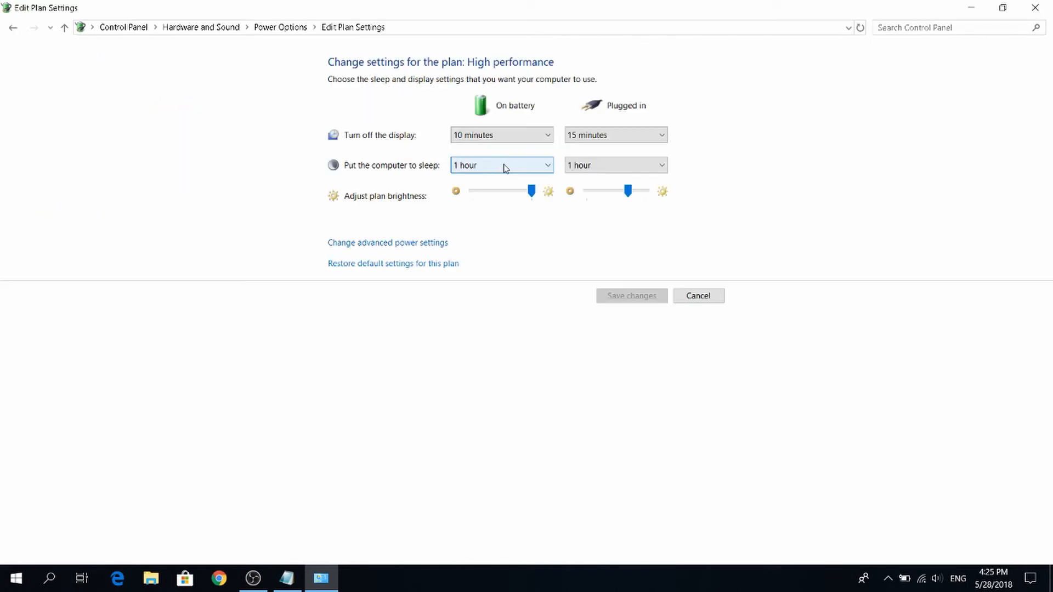
left_click(389, 244)
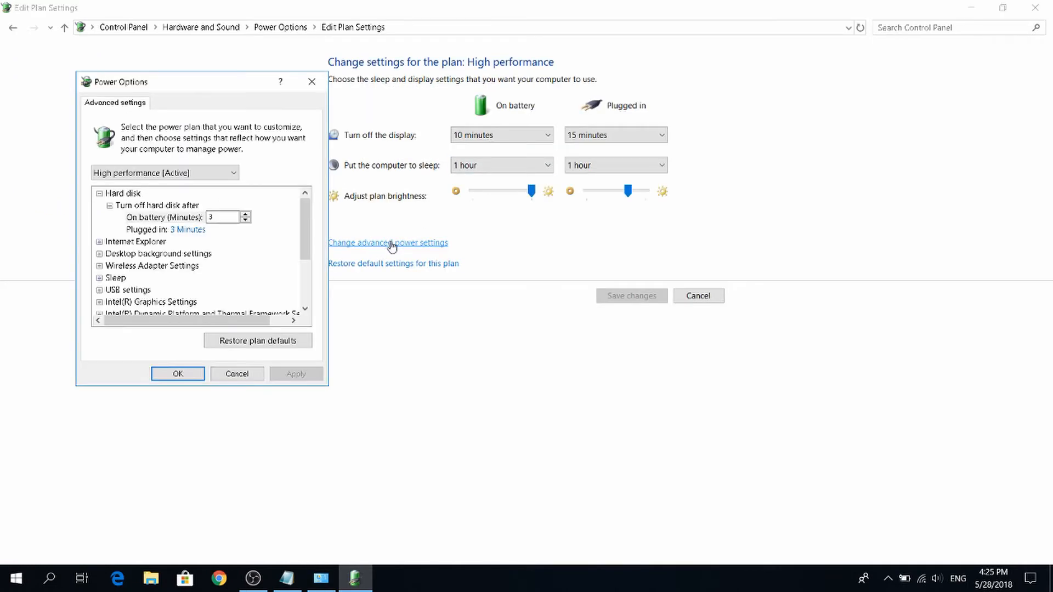
left_click(110, 205)
left_click(99, 194)
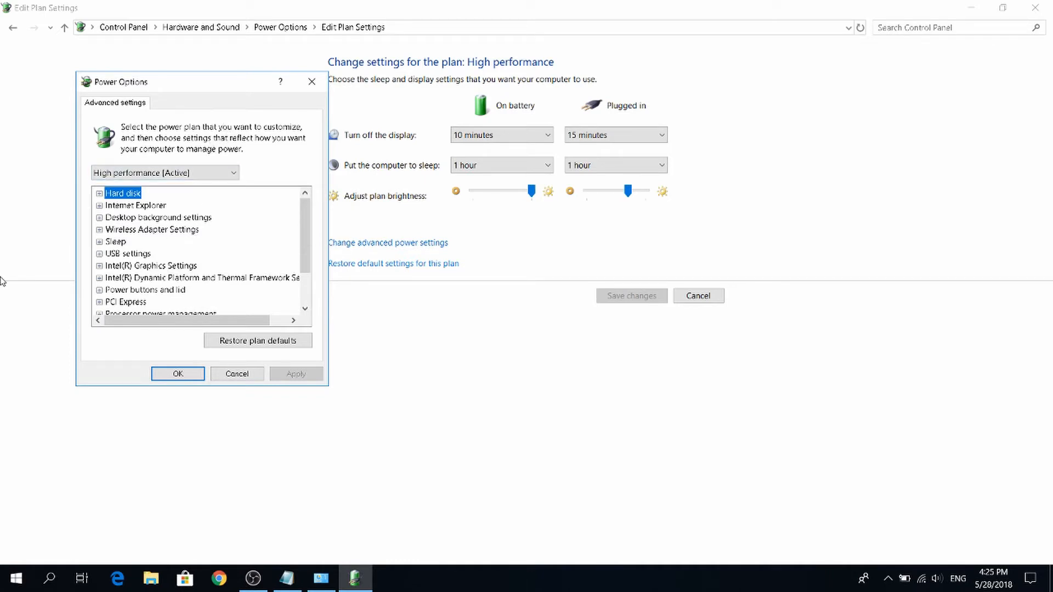
Set the wireless adapter's Power Saving Mode to Maximum Performance for both On battery and Plugged in, and collapse the group.
left_click(99, 229)
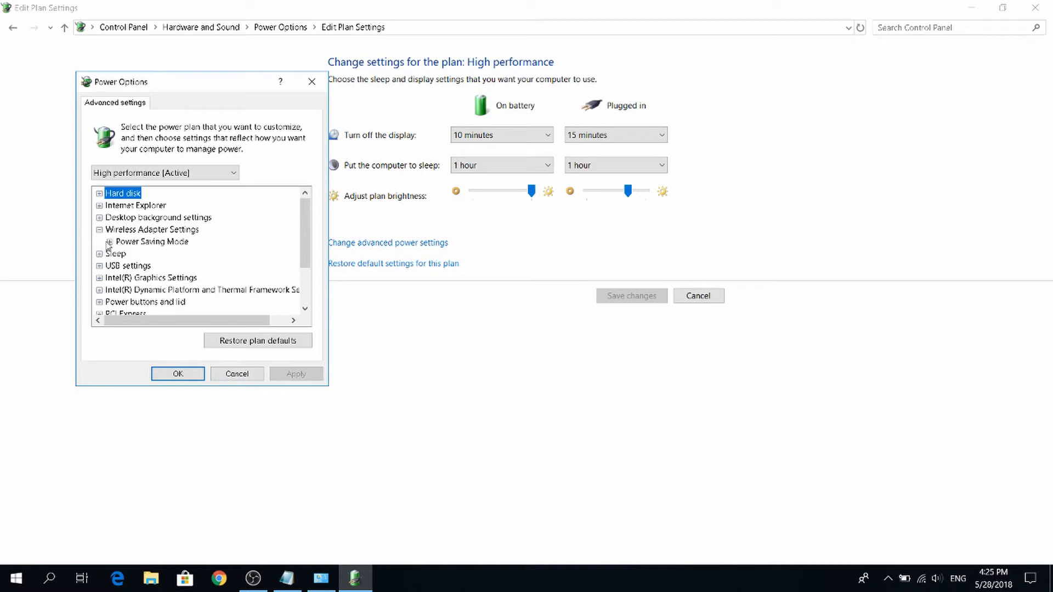
left_click(109, 241)
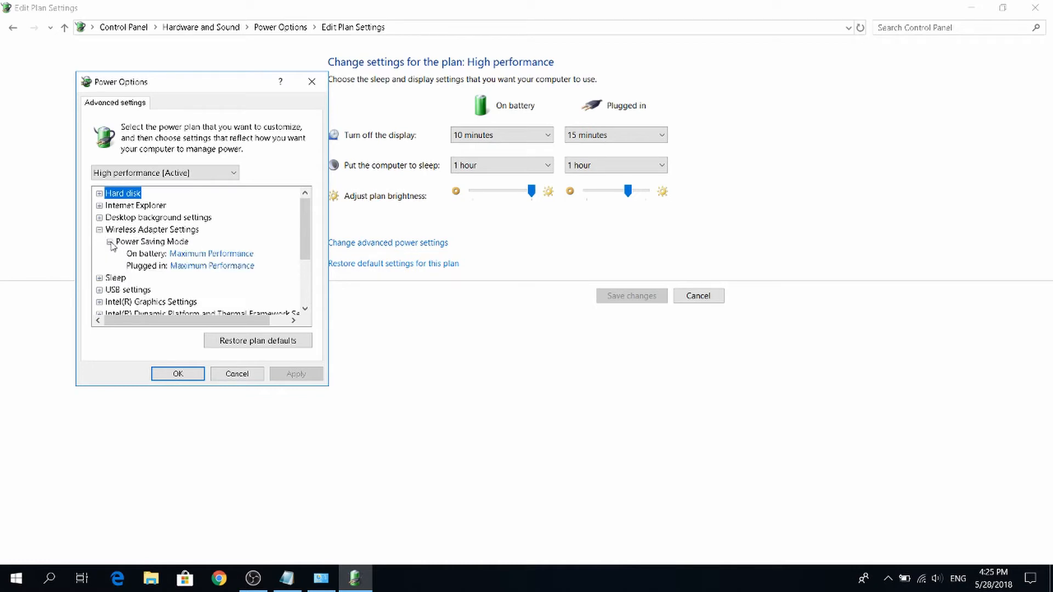
left_click(172, 257)
left_click(174, 255)
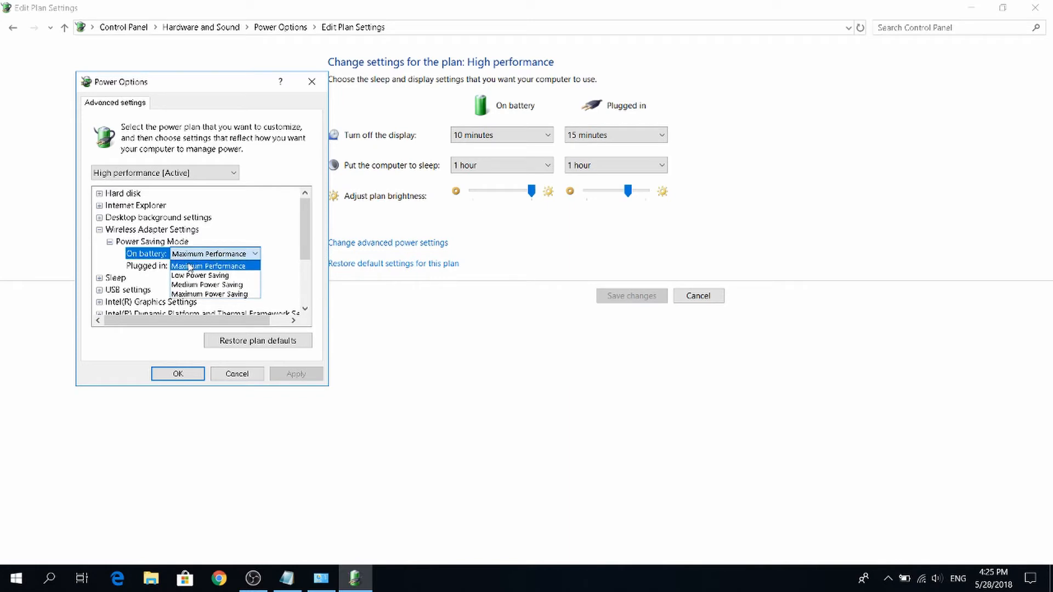
left_click(190, 258)
left_click(192, 254)
left_click(209, 267)
left_click(209, 266)
left_click(211, 275)
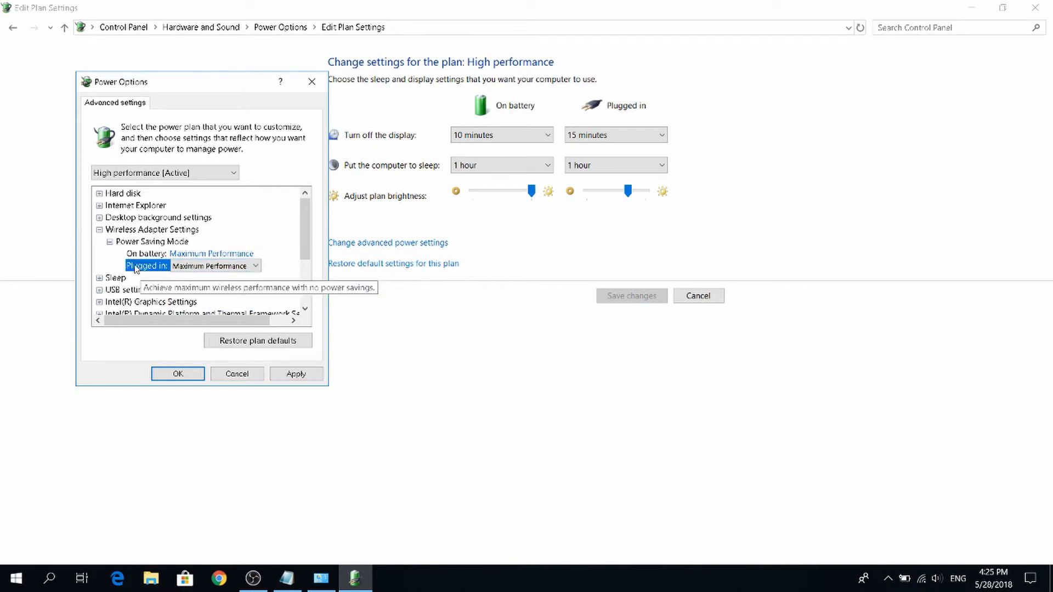
left_click(110, 241)
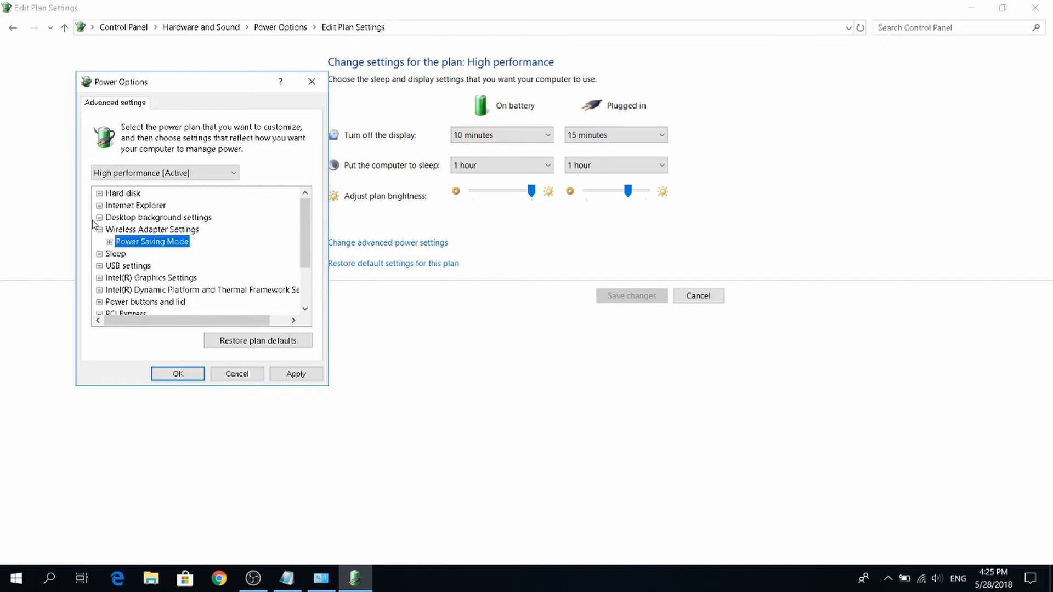
left_click(99, 230)
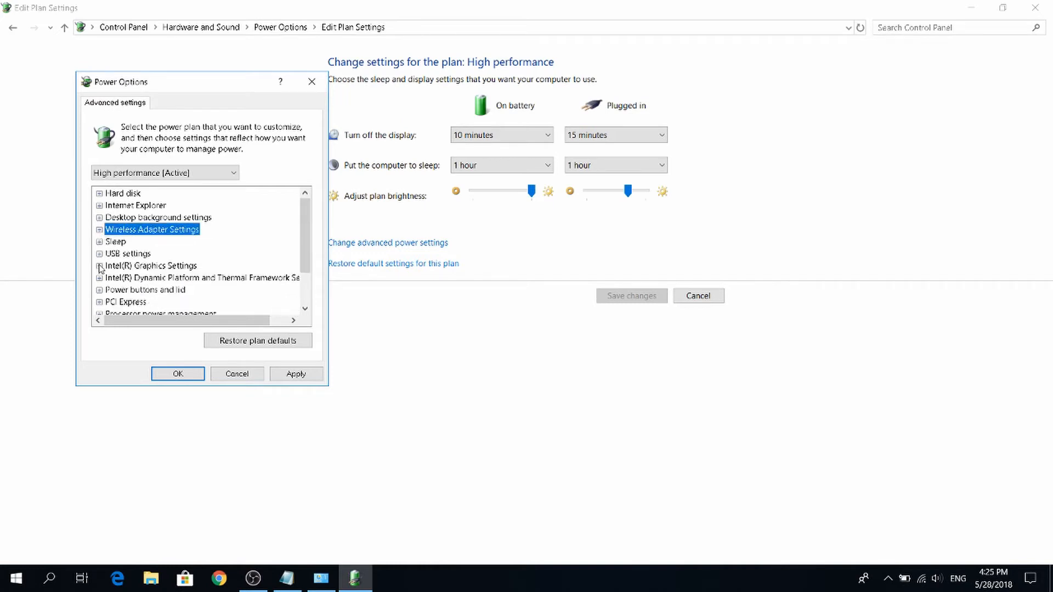
Check the Intel(R) Graphics Power Plan's performance options for On battery and Plugged in, and collapse the Intel(R) Graphics Settings group.
double_click(145, 266)
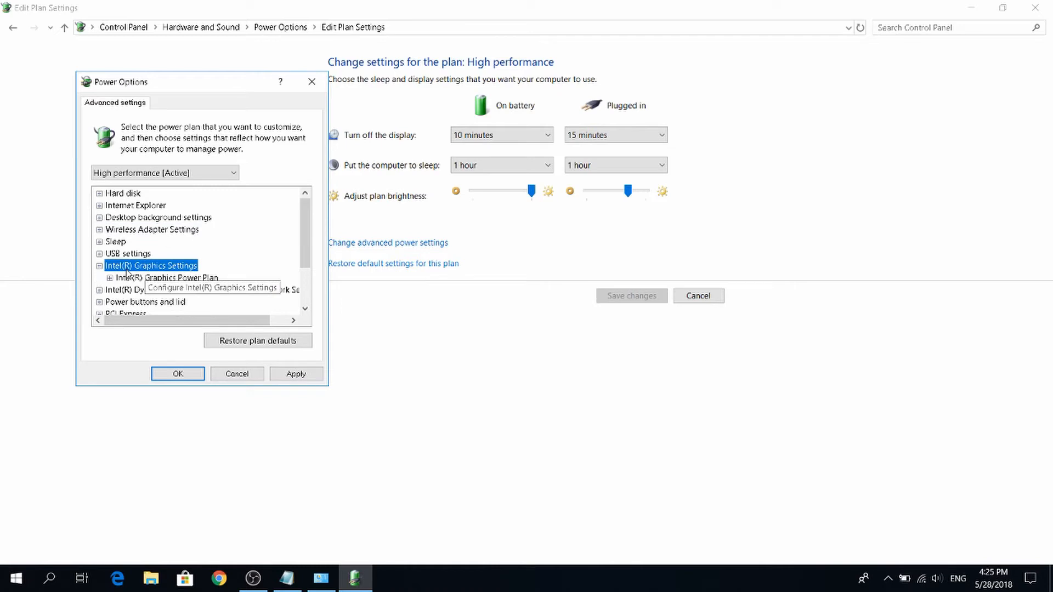
double_click(142, 278)
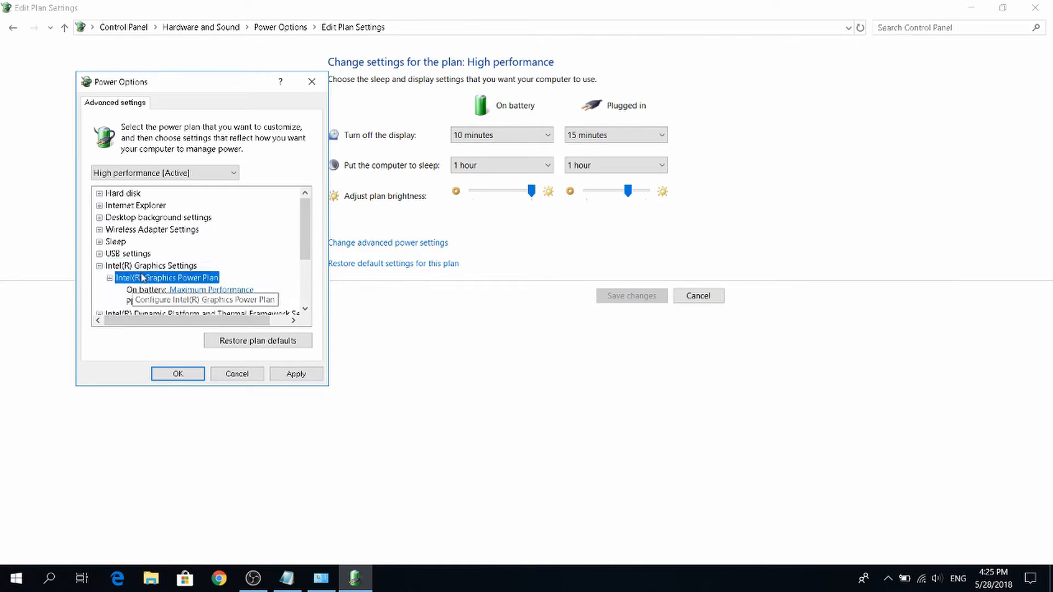
scroll(185, 279, "down", 1)
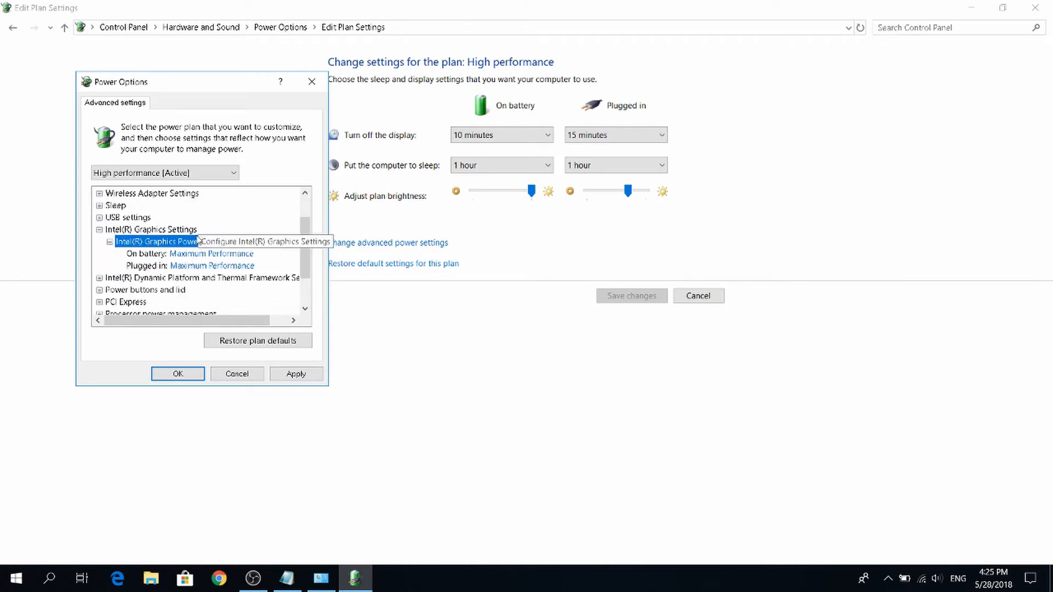
left_click(198, 253)
left_click(199, 254)
left_click(199, 254)
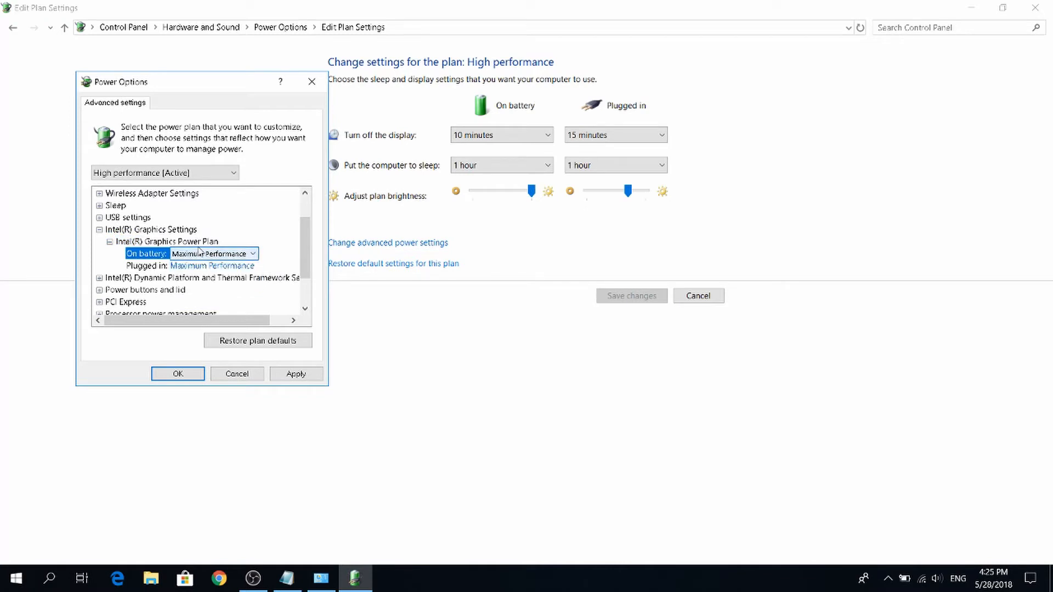
left_click(110, 241)
left_click(100, 230)
Check the minimum and maximum processor states under Processor power management, collapsing each one after viewing it.
scroll(107, 241, "down", 1)
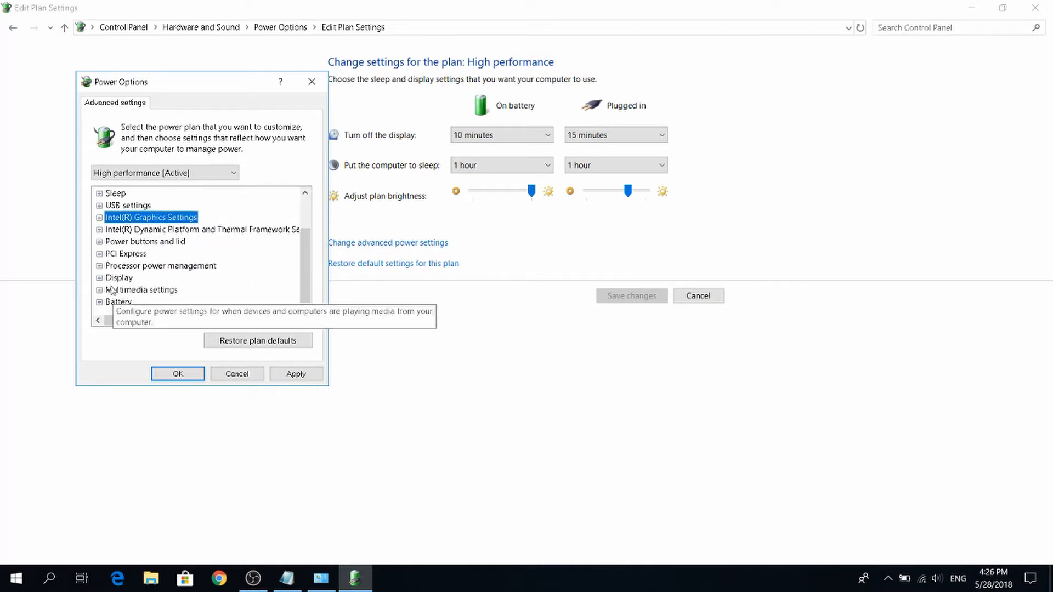
double_click(150, 267)
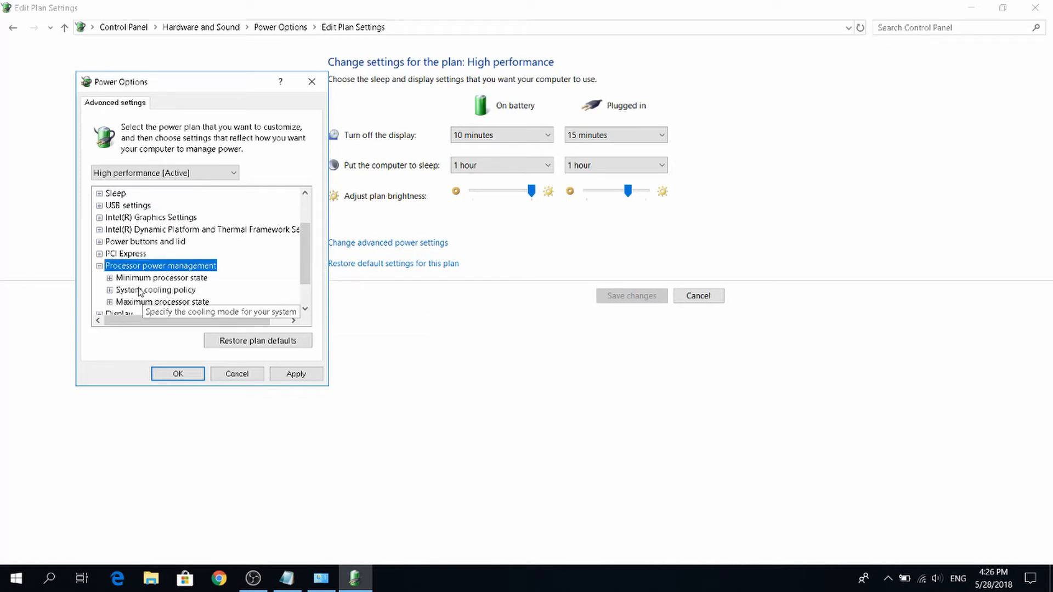
scroll(130, 270, "down", 1)
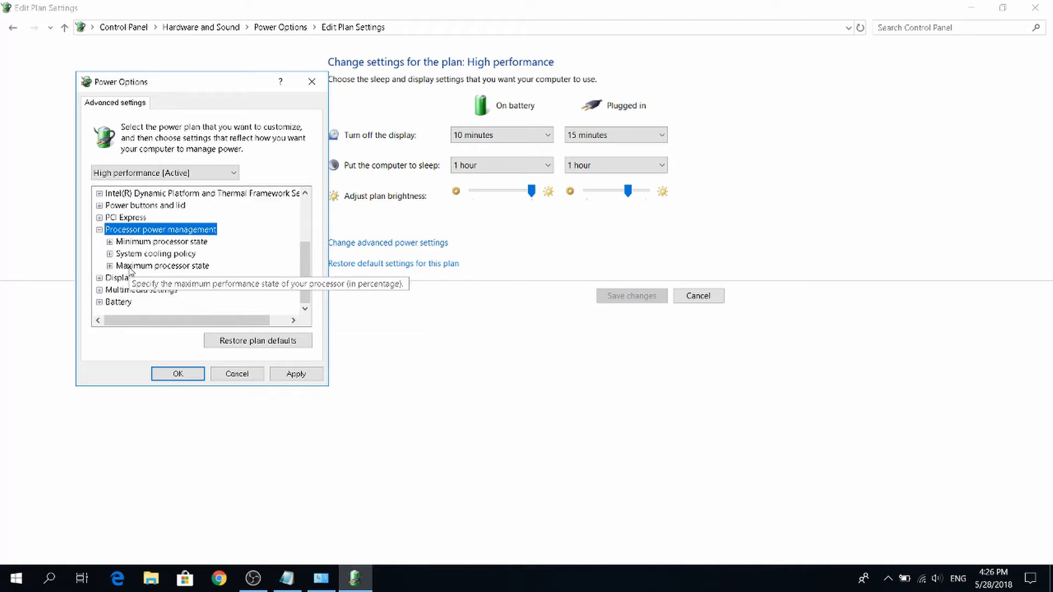
left_click(110, 241)
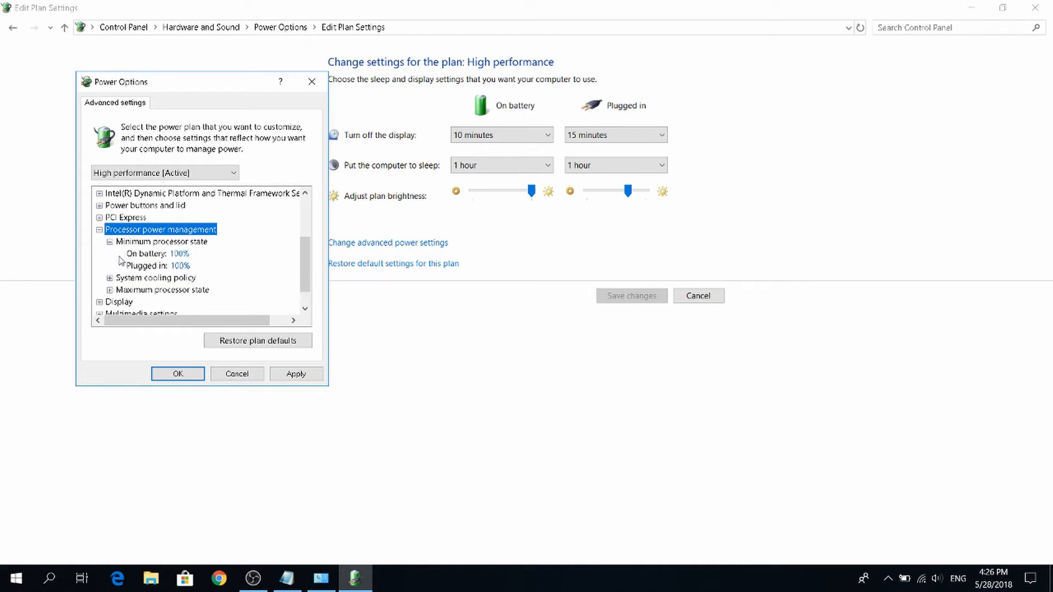
left_click(110, 242)
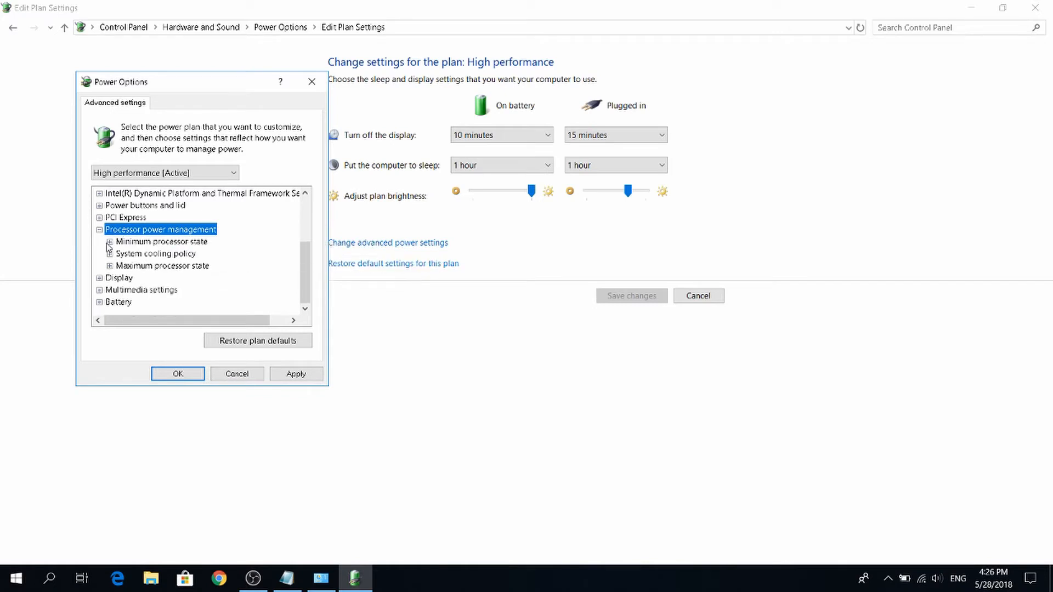
left_click(110, 266)
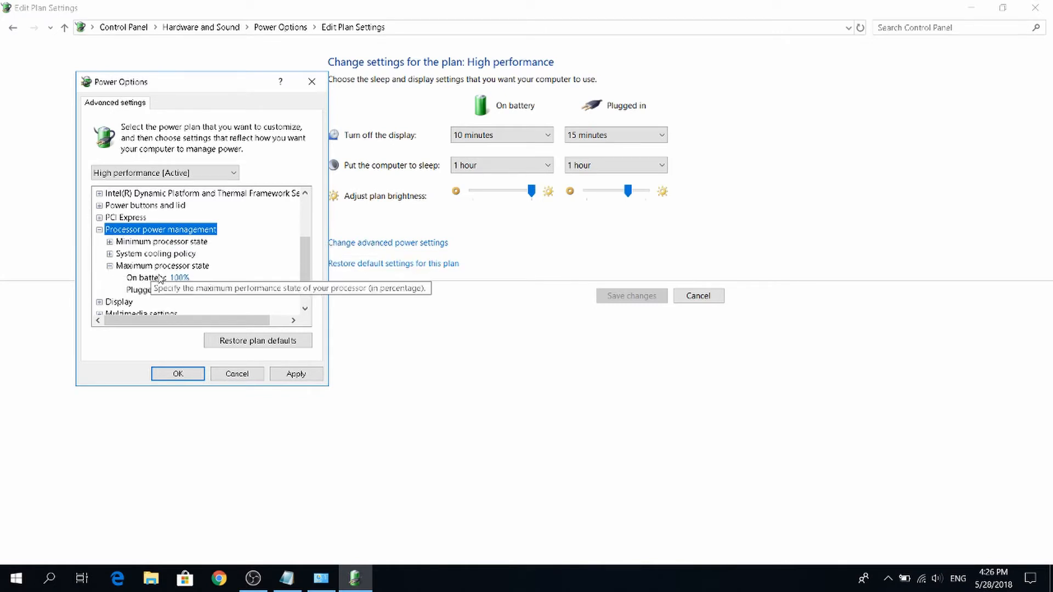
left_click(109, 266)
Check the System cooling policy's On battery options and collapse the Processor power management group.
left_click(110, 253)
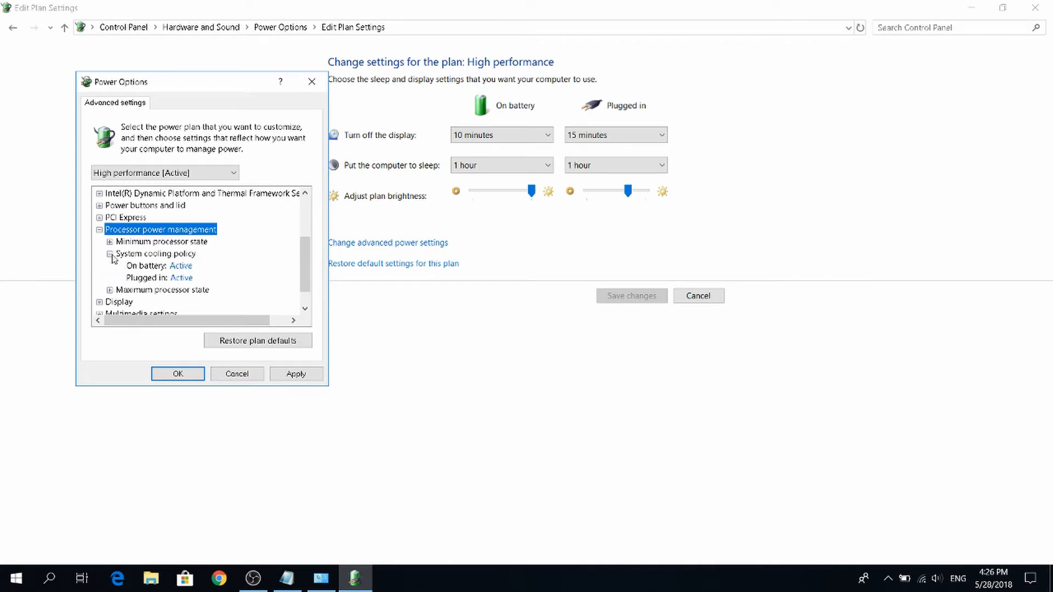
left_click(184, 266)
left_click(184, 266)
left_click(187, 268)
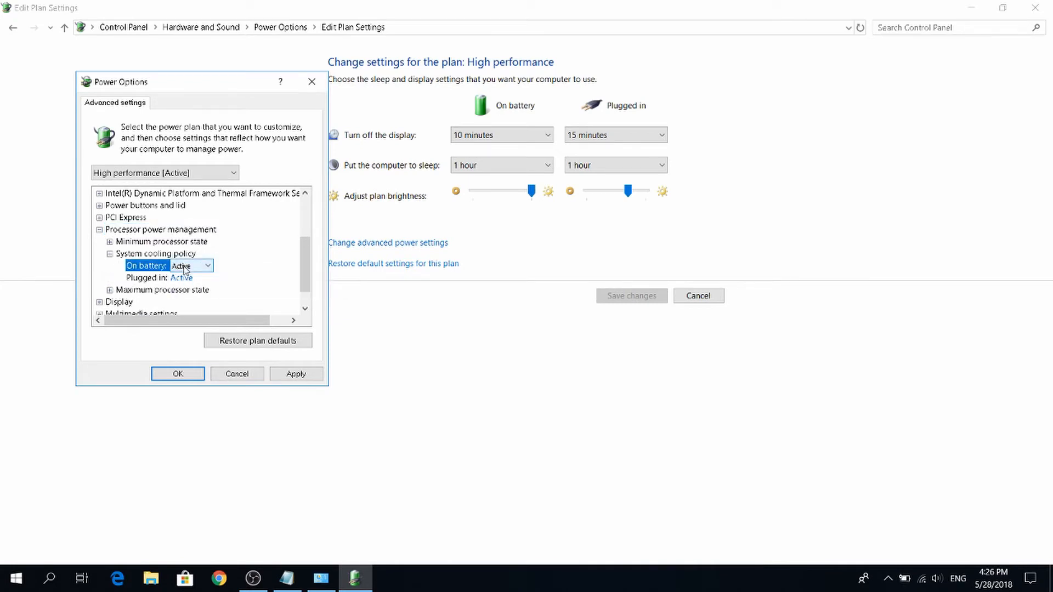
left_click(109, 254)
left_click(109, 242)
left_click(110, 242)
left_click(100, 230)
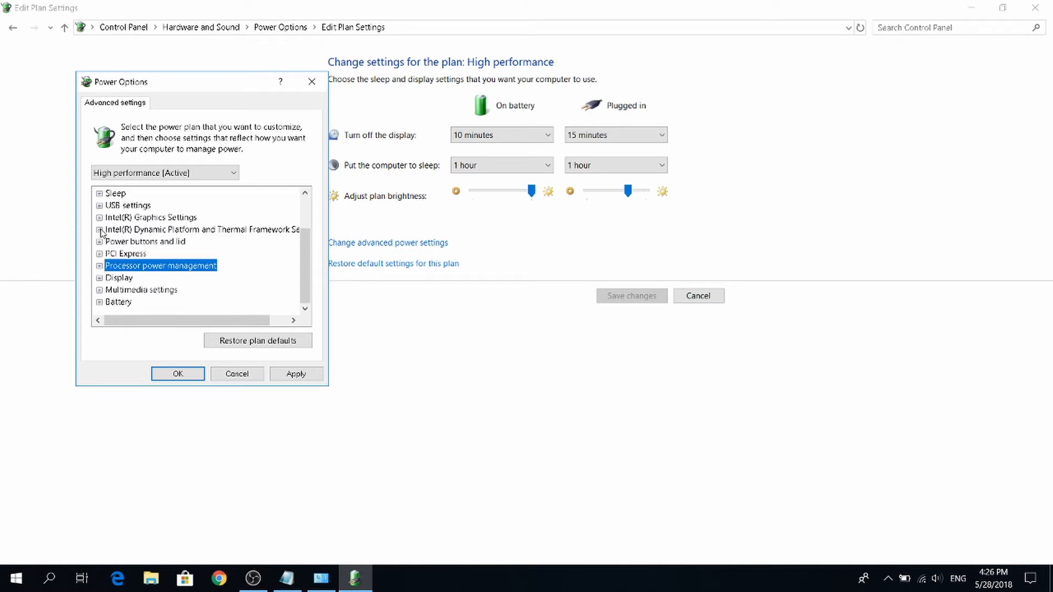
Apply the advanced power settings and close both the Power Options dialog and the Edit Plan Settings window.
left_click(288, 373)
left_click(179, 375)
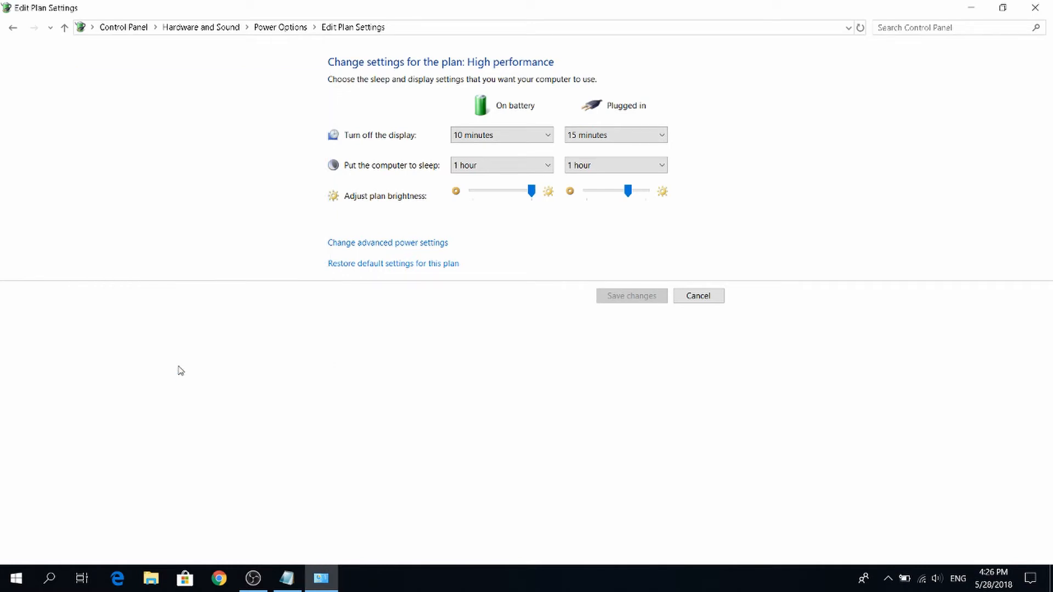
left_click(1035, 8)
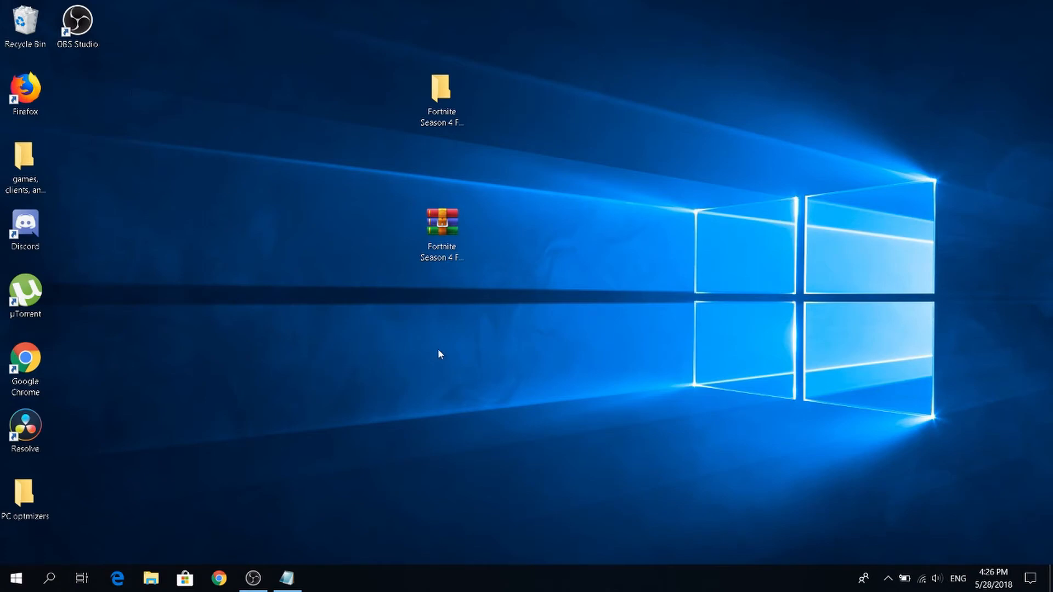
Search Windows for the sound settings and open the Sound dialog with its playback devices.
left_click(9, 583)
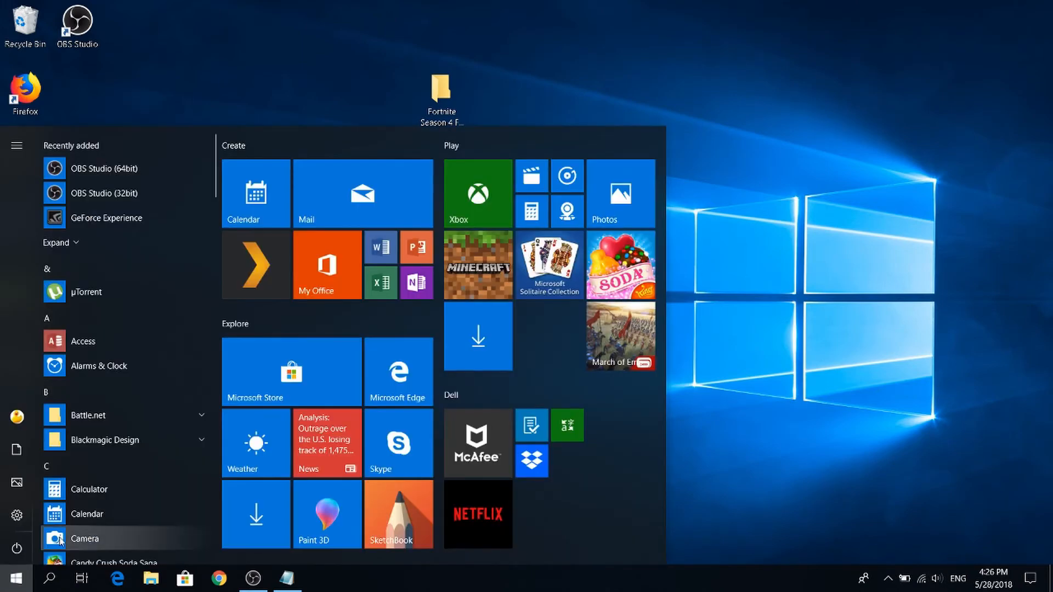
type("sounds")
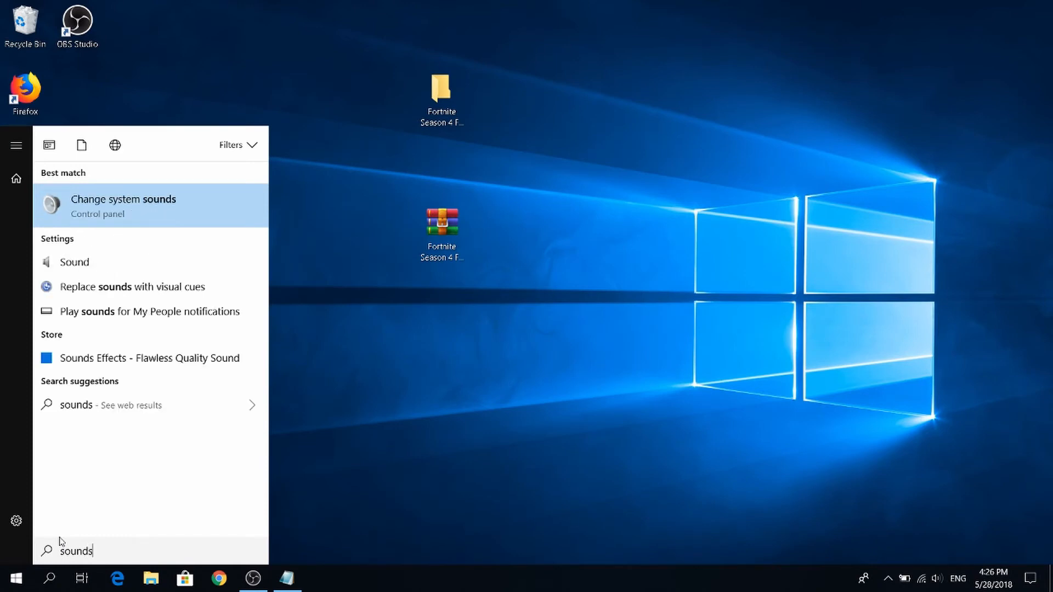
key("BackSpace")
left_click(106, 199)
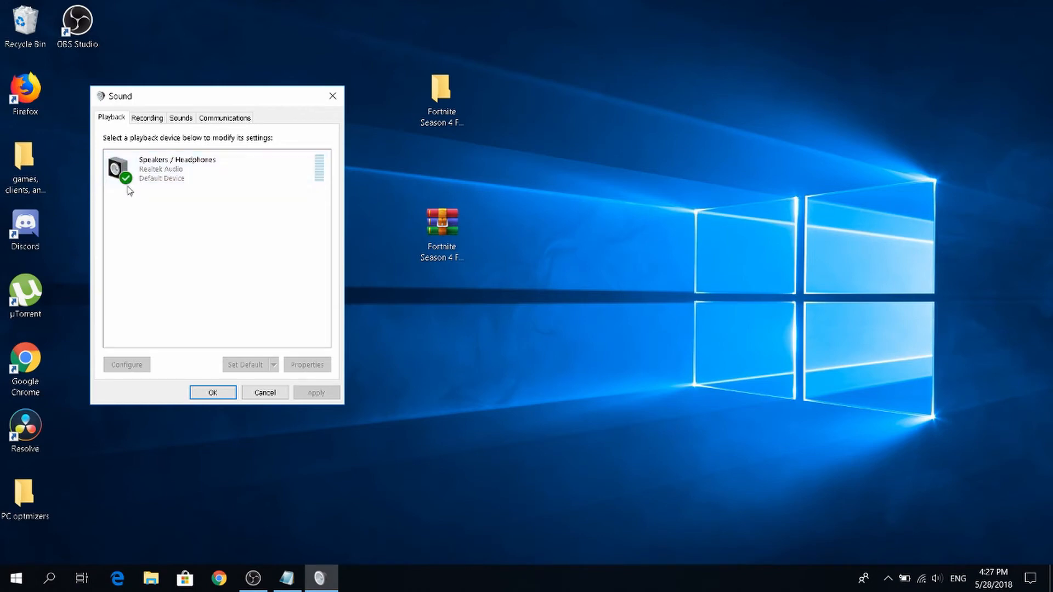
Open the properties of the Speakers / Headphones playback device and show its advanced settings.
right_click(180, 169)
left_click(142, 216)
right_click(174, 160)
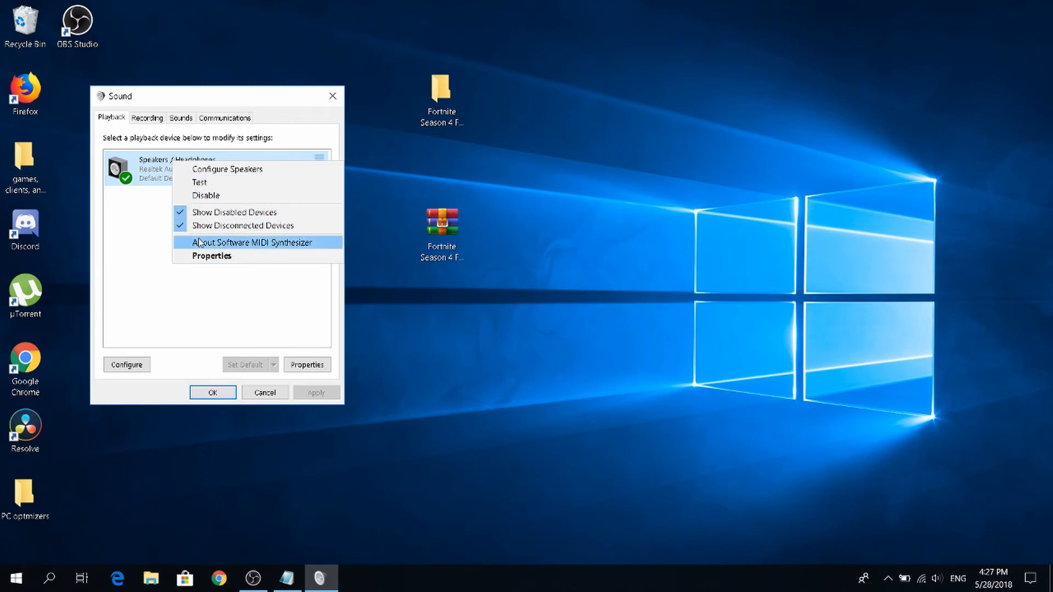
left_click(186, 256)
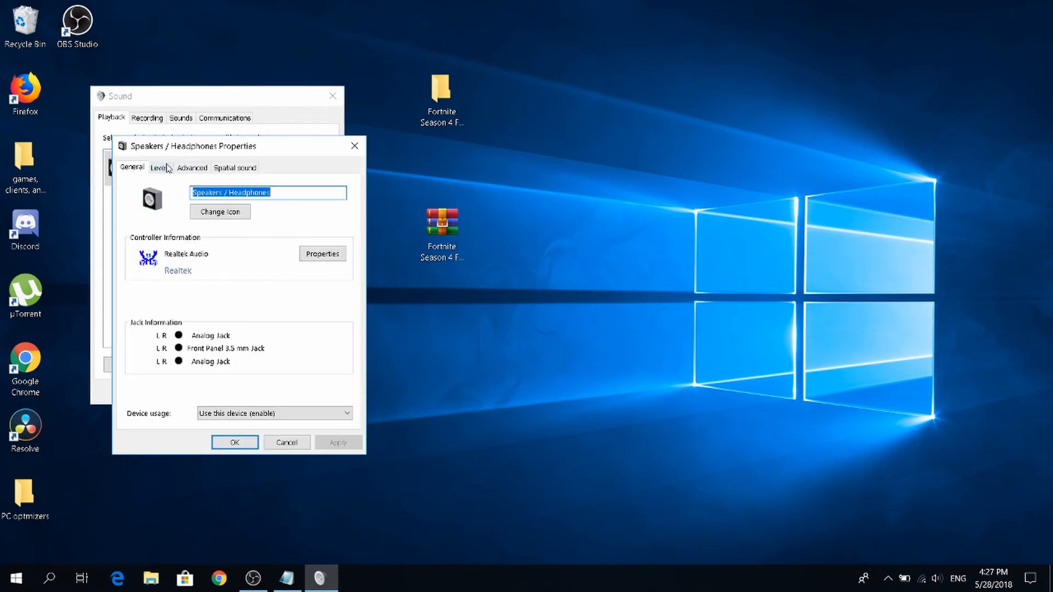
left_click(193, 169)
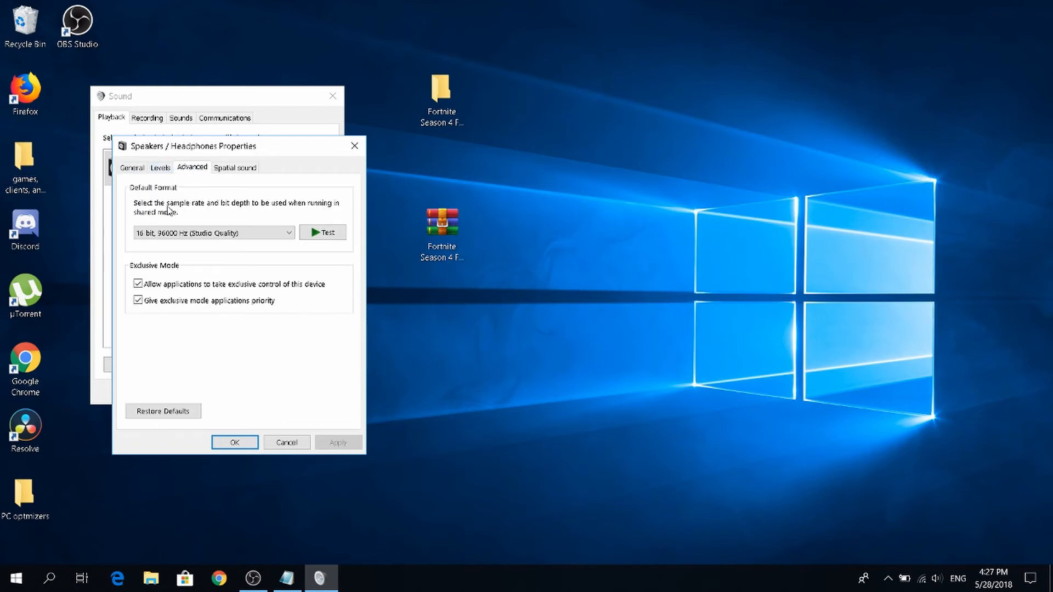
Set the speakers' default format to 16 bit, 44100 Hz (CD Quality), apply it despite the device being in use, and close the sound dialogs.
left_click(187, 234)
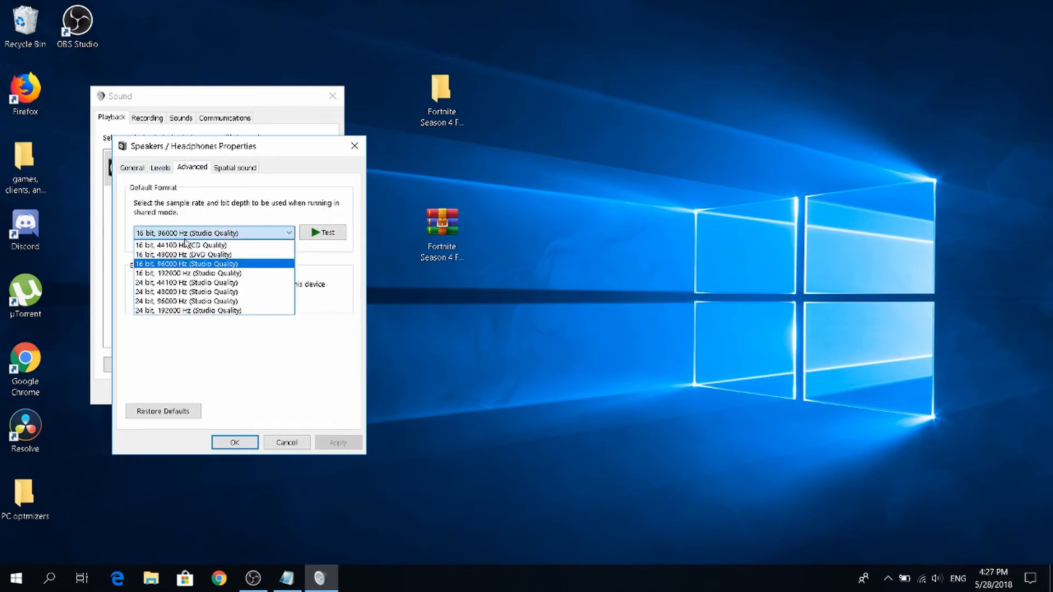
left_click(191, 237)
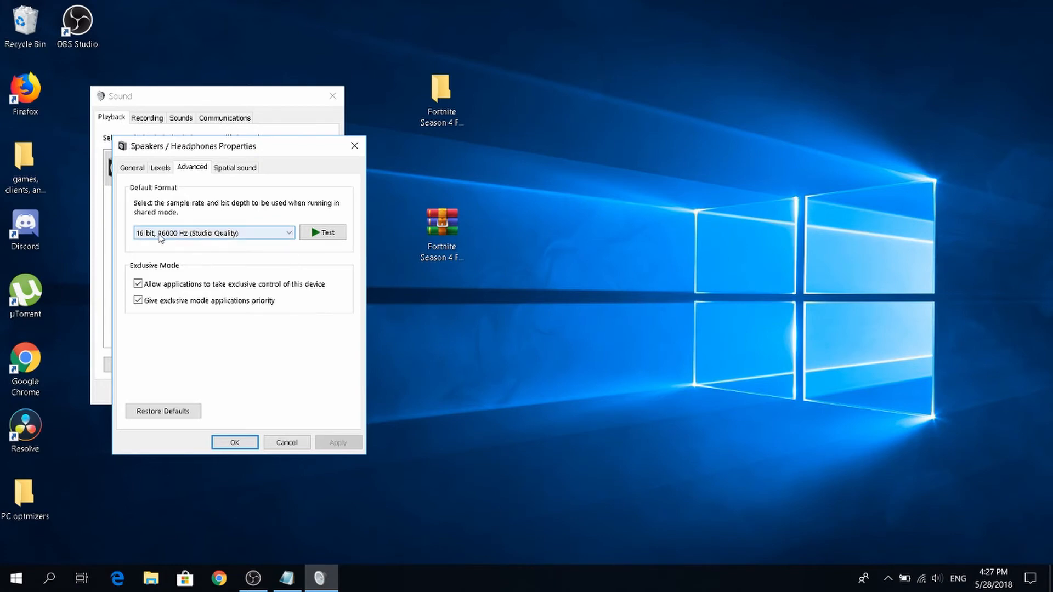
left_click(256, 235)
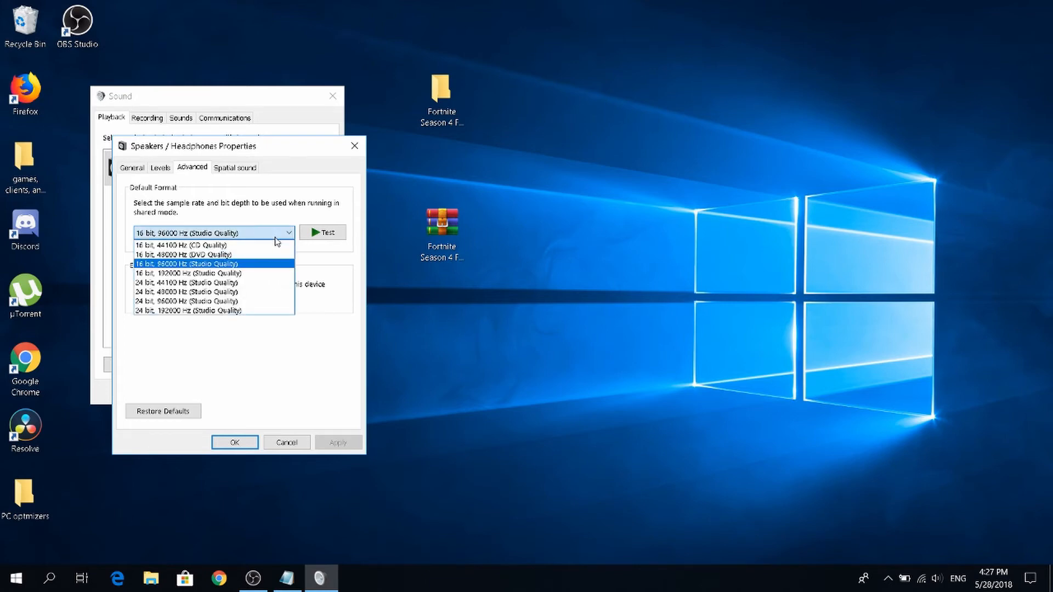
left_click(222, 246)
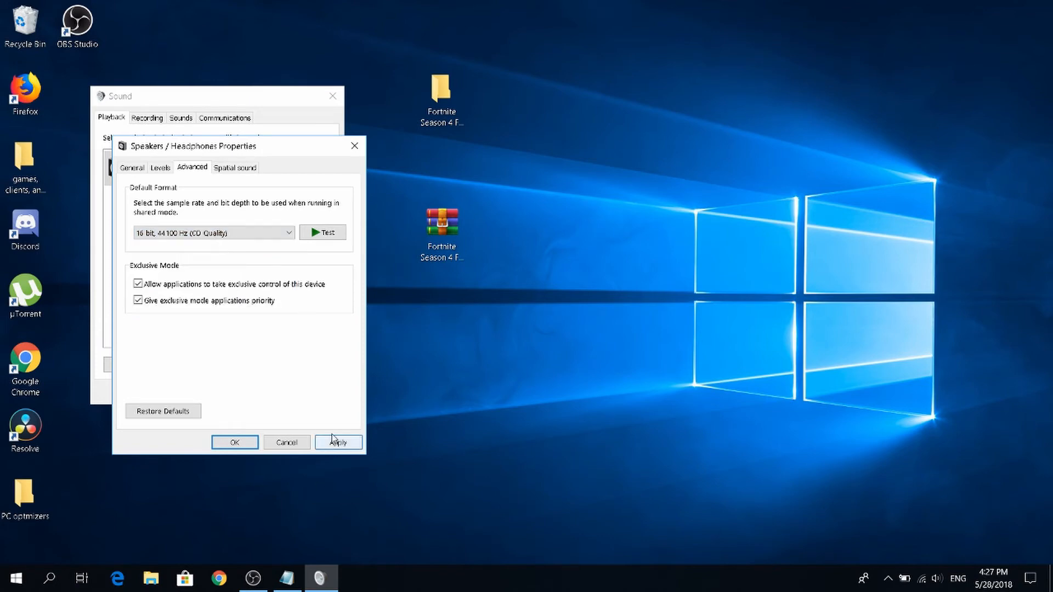
left_click(354, 448)
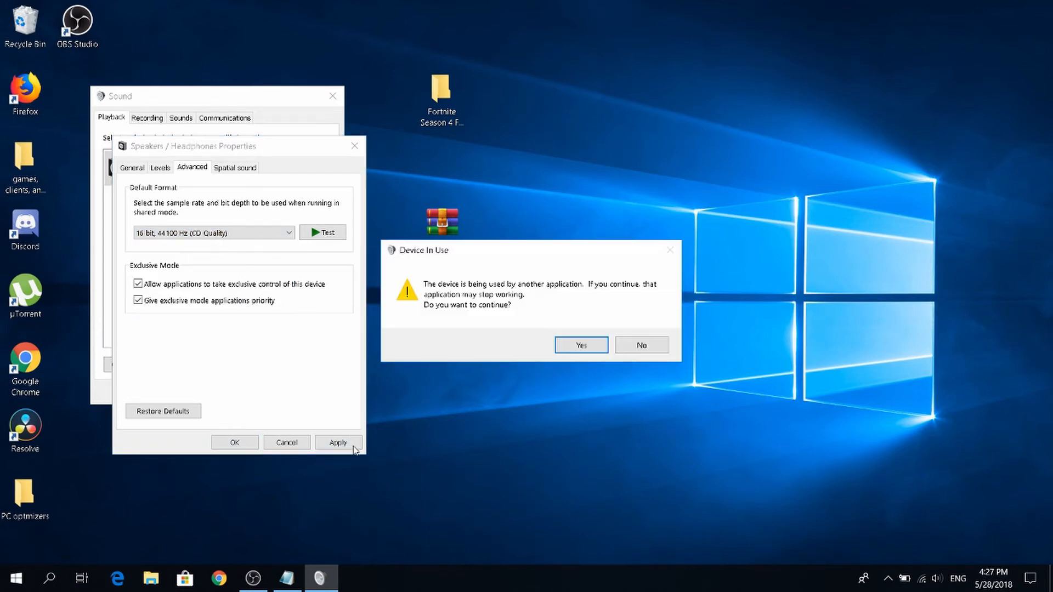
left_click(583, 345)
left_click(234, 442)
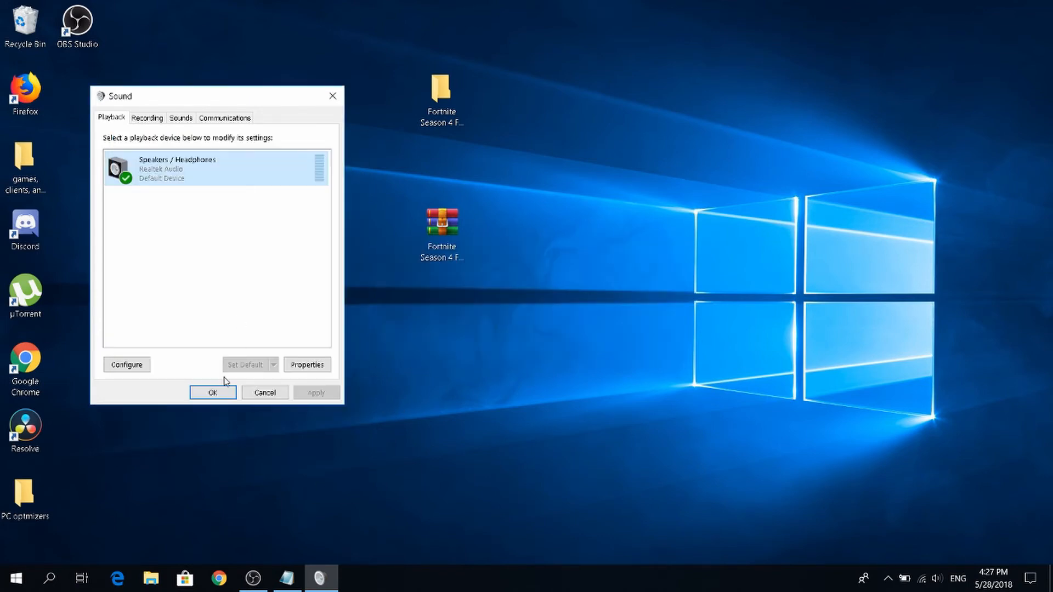
left_click(232, 390)
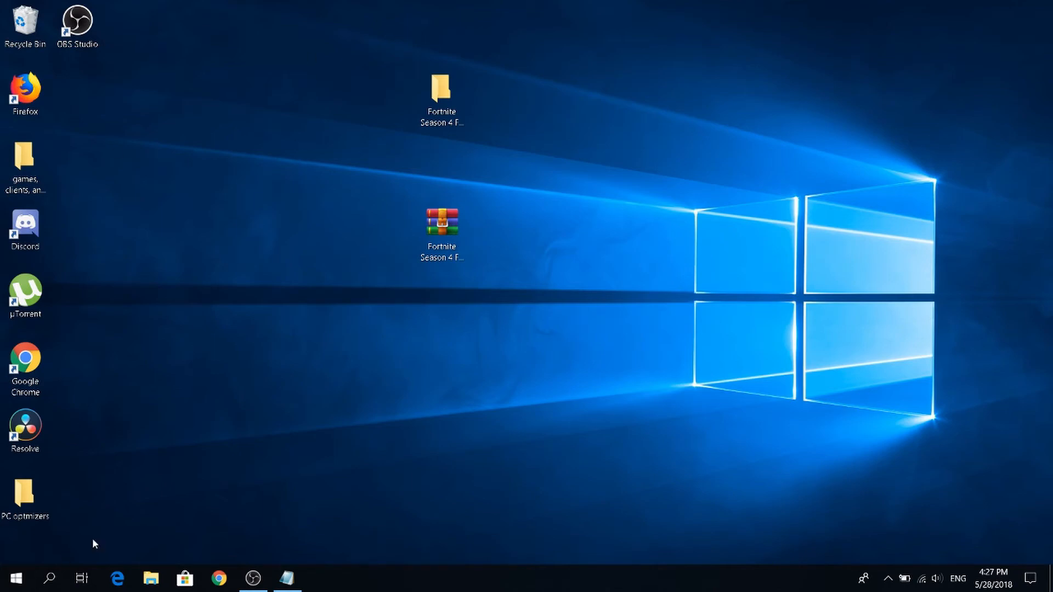
Search Windows for Run, open it, and run msconfig to launch System Configuration.
left_click(5, 585)
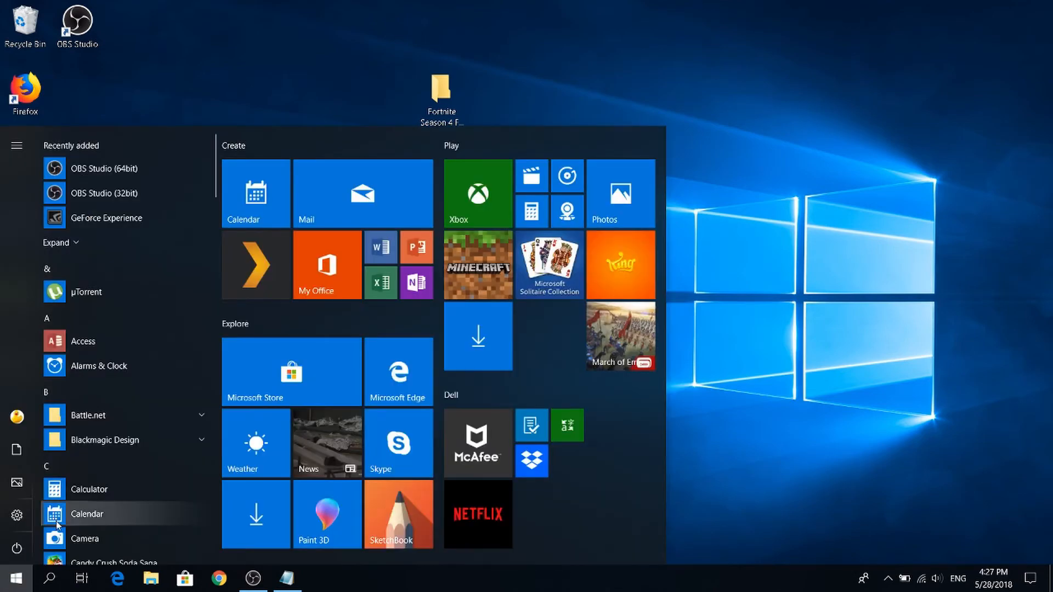
type("run")
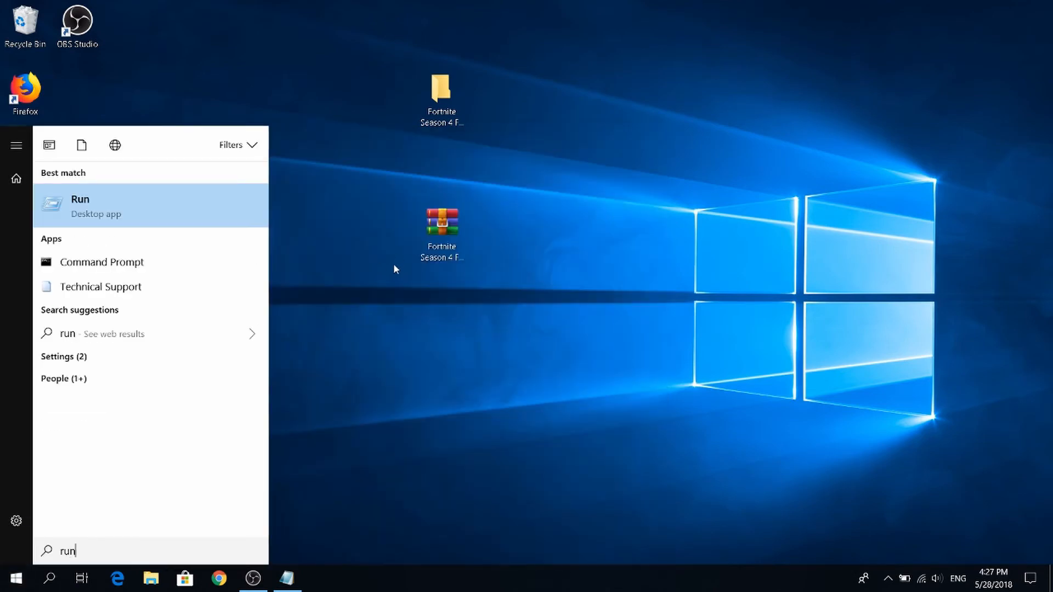
left_click(124, 207)
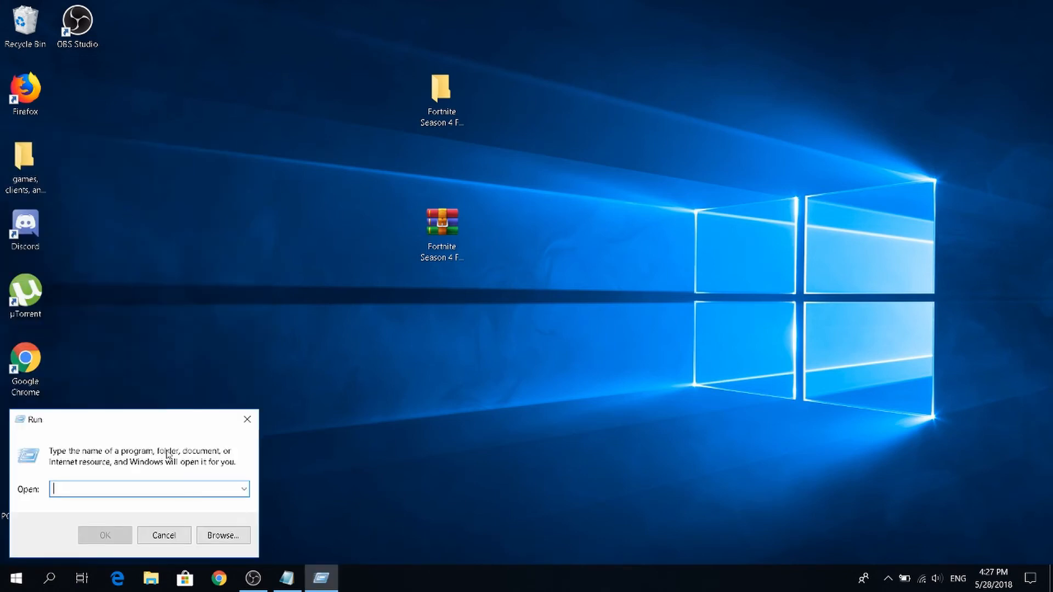
left_click_drag(432, 363, 181, 459)
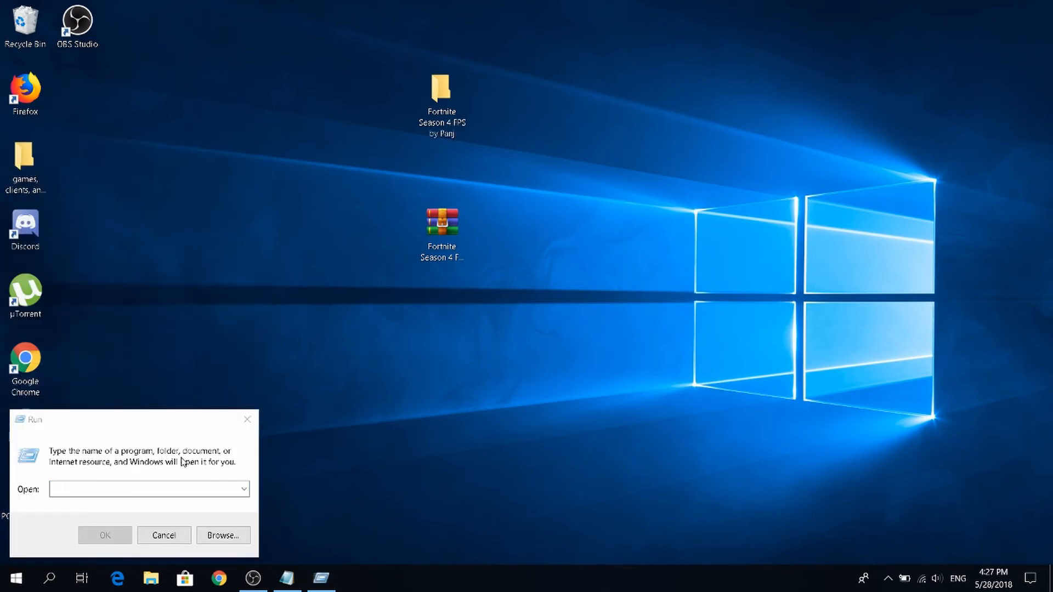
left_click(123, 487)
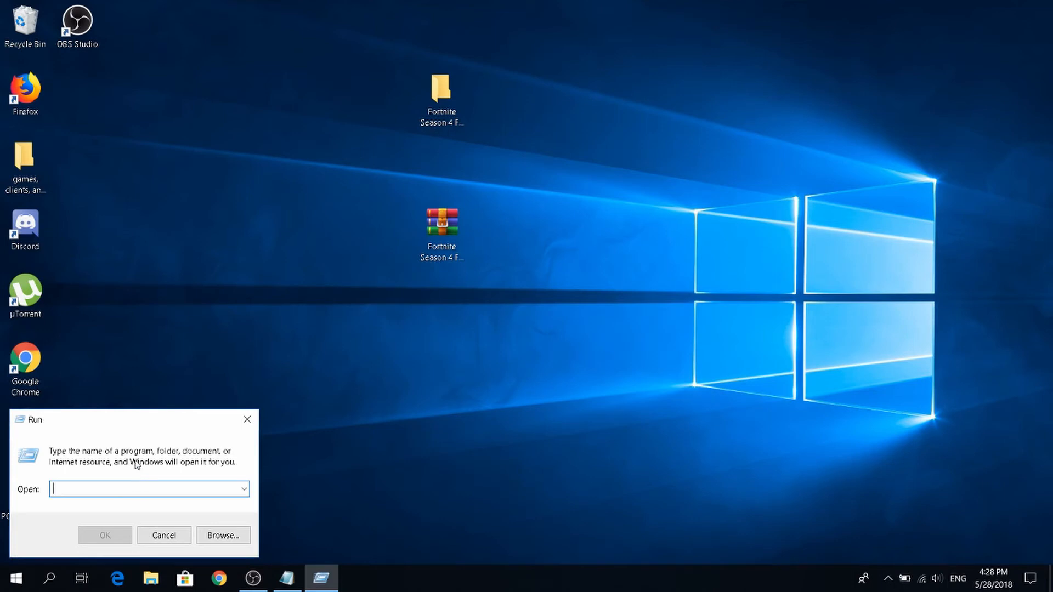
type("msconfig")
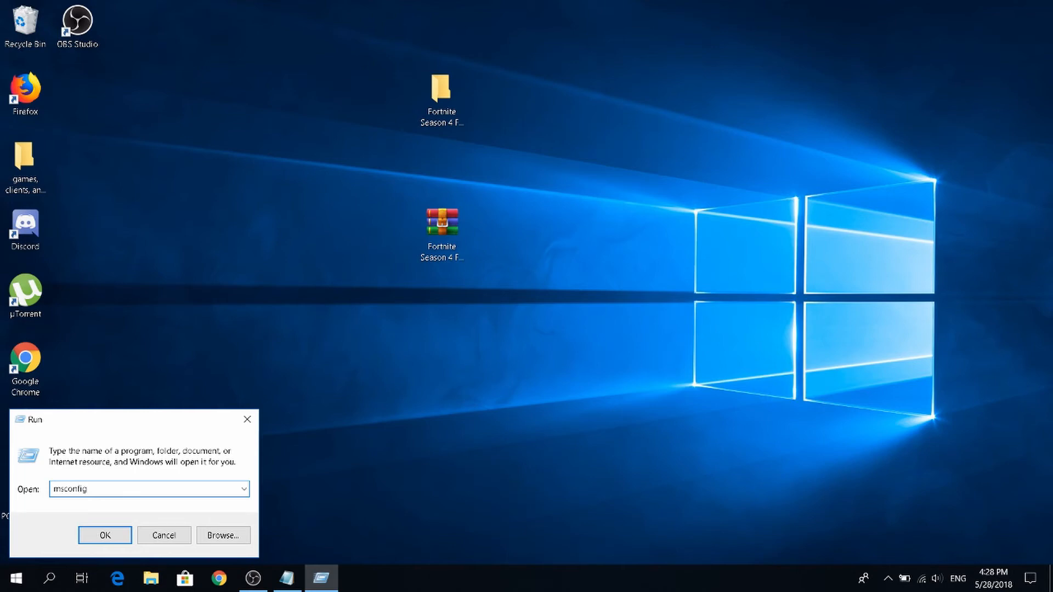
key("Return")
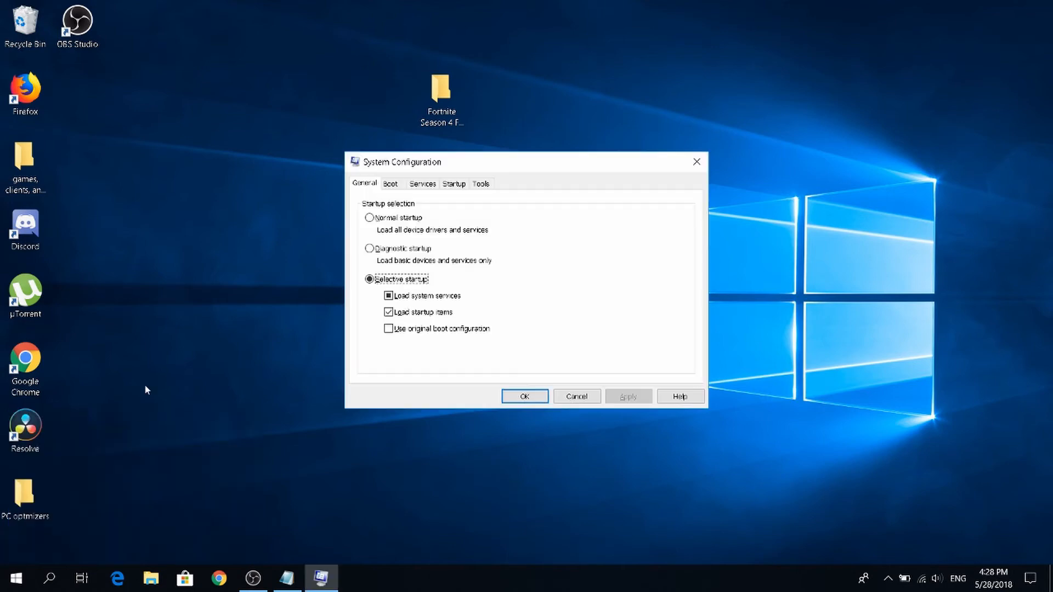
Set the number of processors to 8 in the Windows 10 advanced boot options, save the configuration, and exit without restarting.
left_click_drag(466, 160, 439, 64)
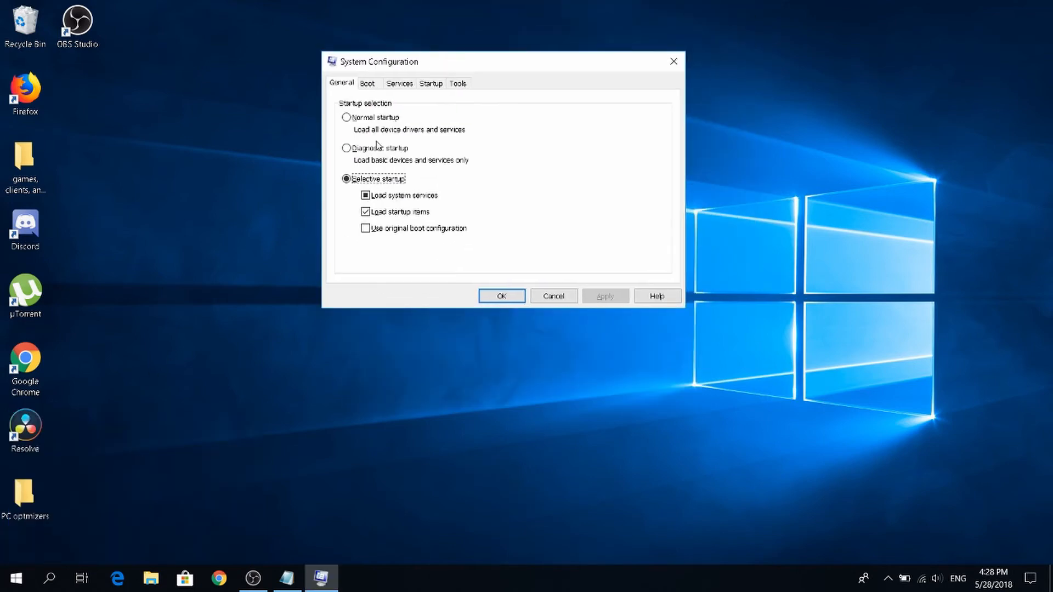
left_click(375, 87)
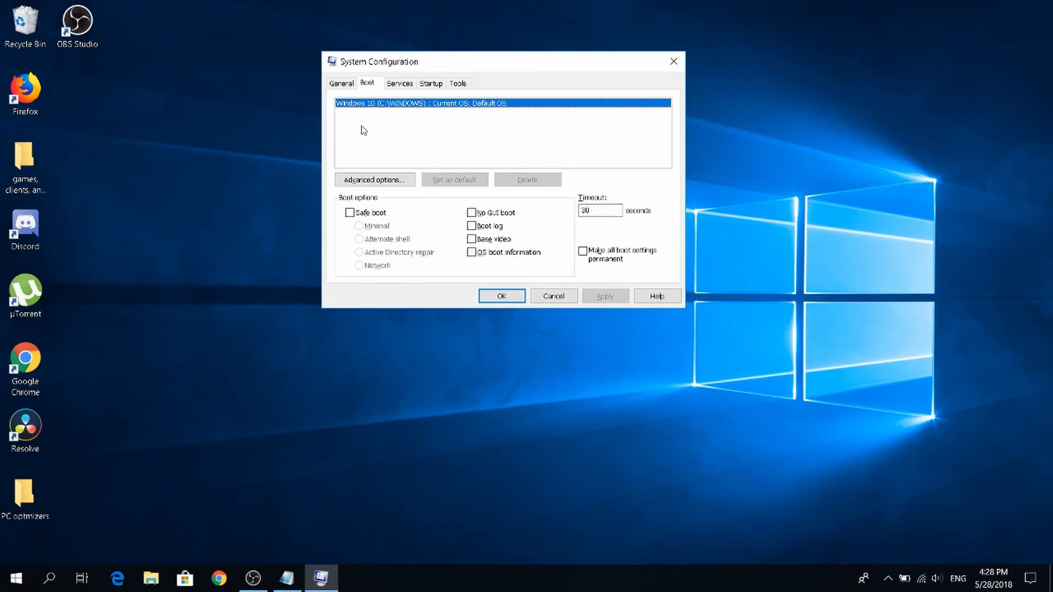
left_click(375, 180)
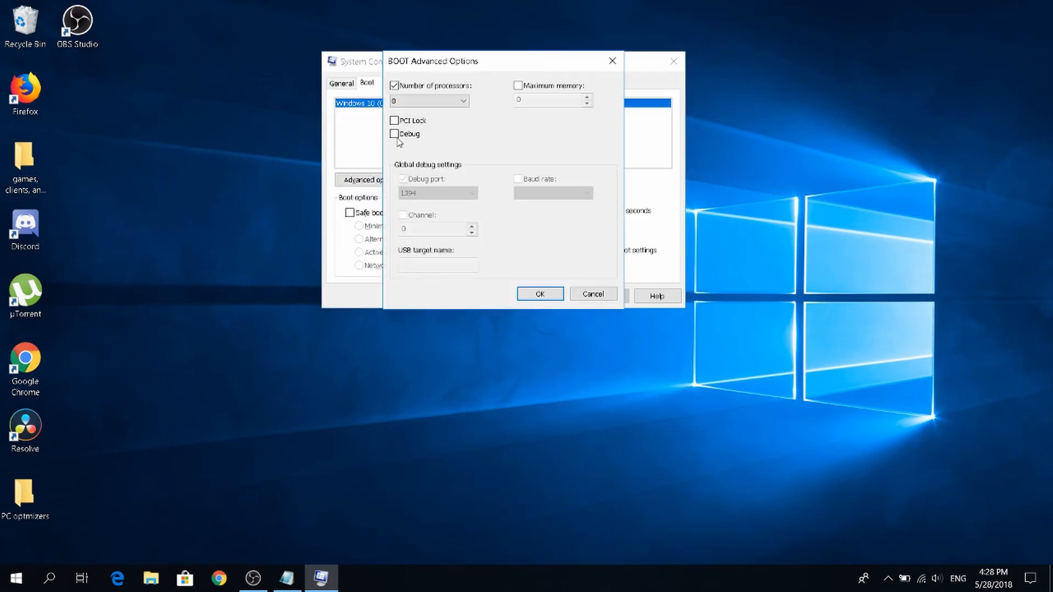
left_click(394, 86)
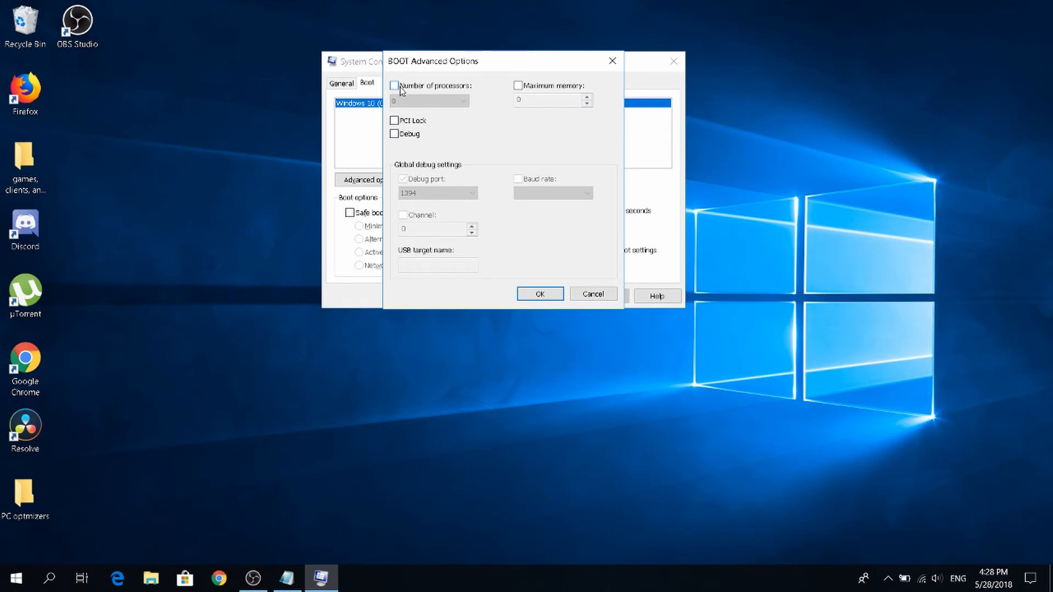
left_click(399, 88)
left_click(419, 103)
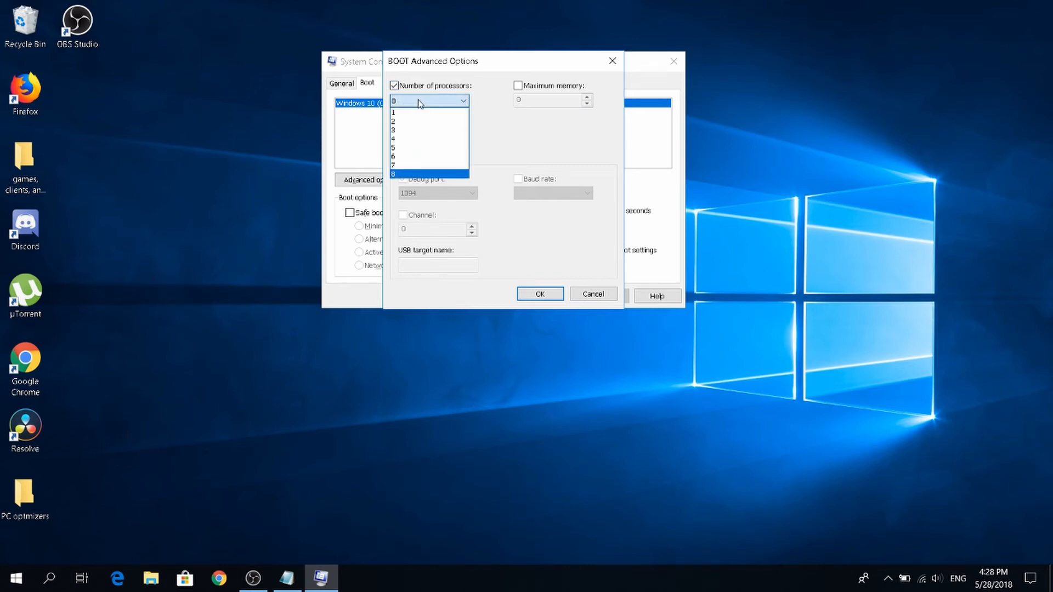
left_click(415, 175)
left_click(548, 295)
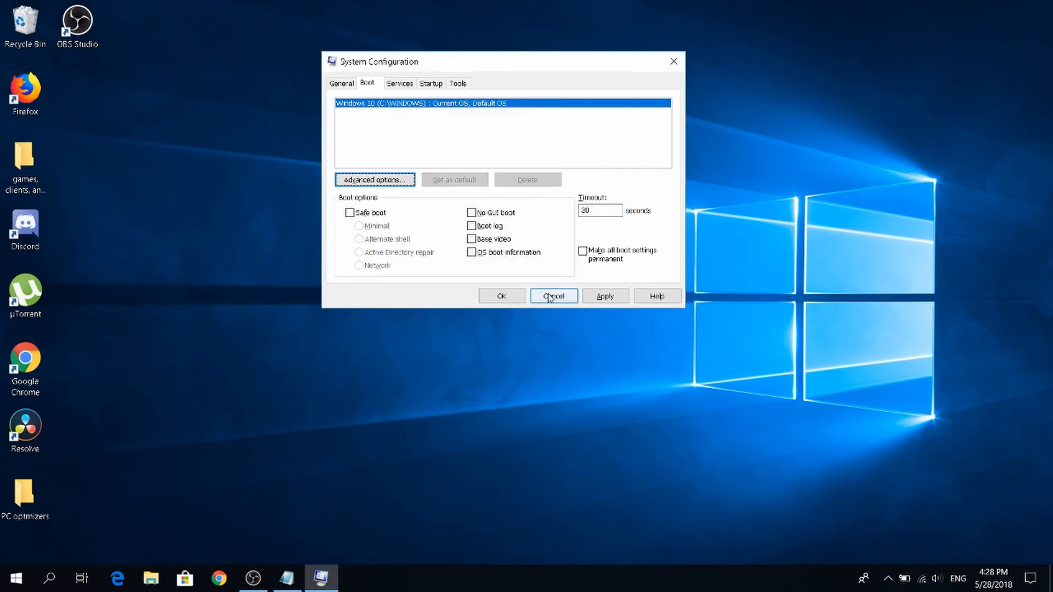
left_click(503, 295)
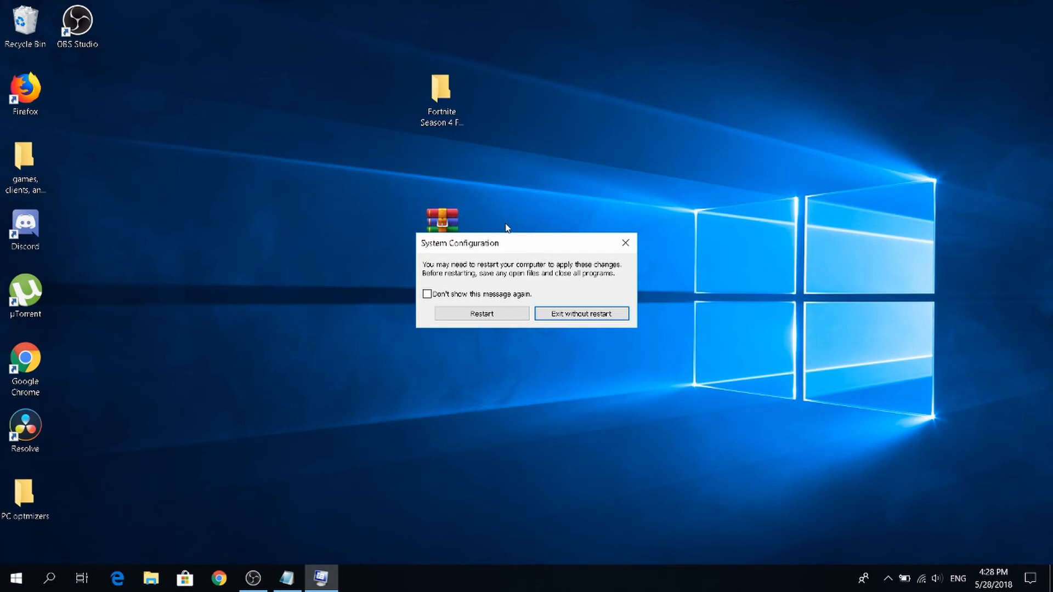
left_click(575, 314)
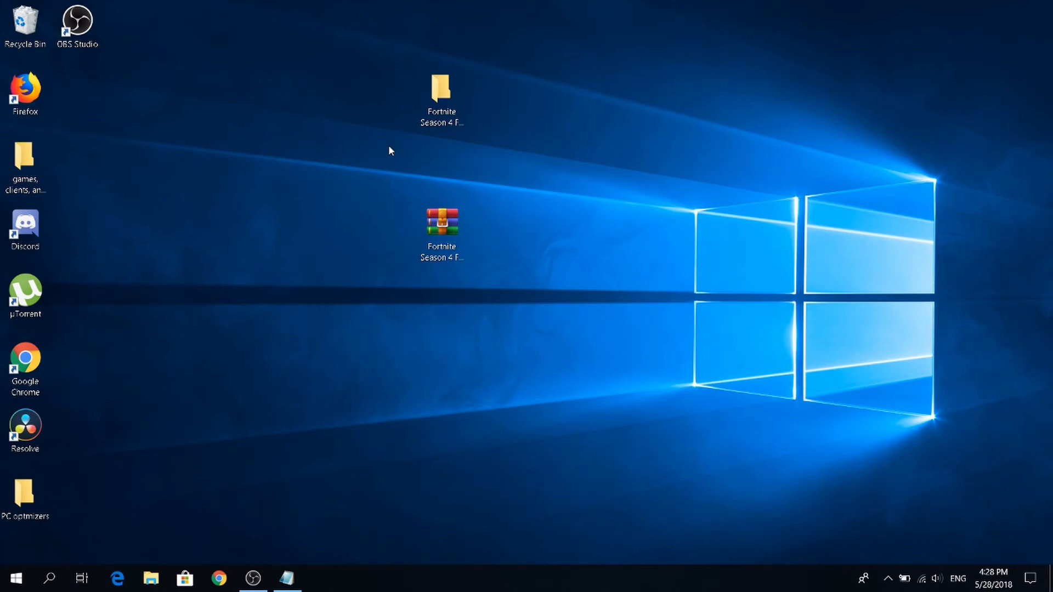
Search Windows for Run, open it, and run regedit to launch the Registry Editor.
key("super")
key("super")
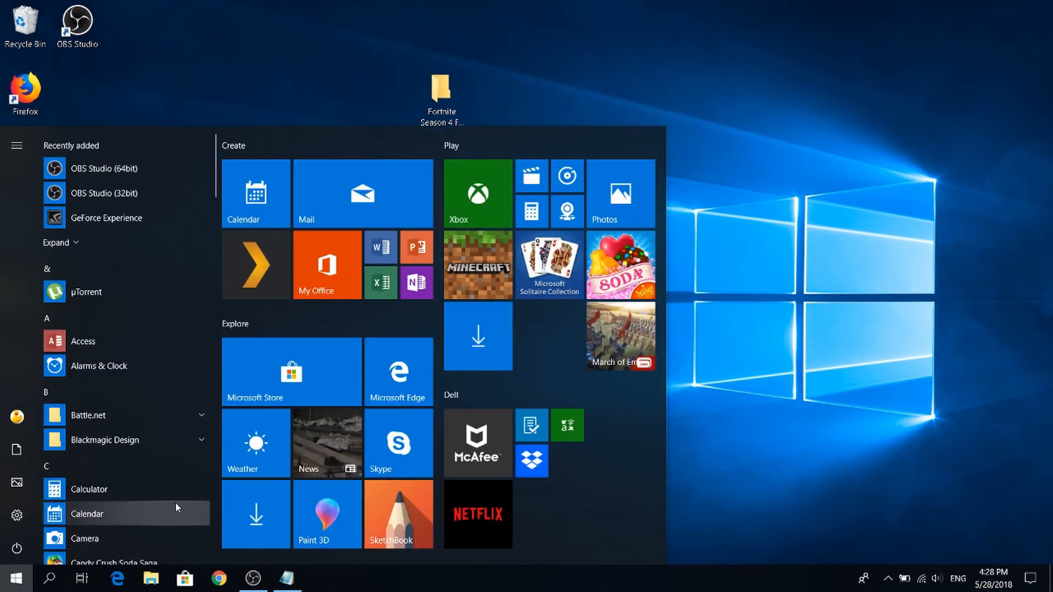
type("run")
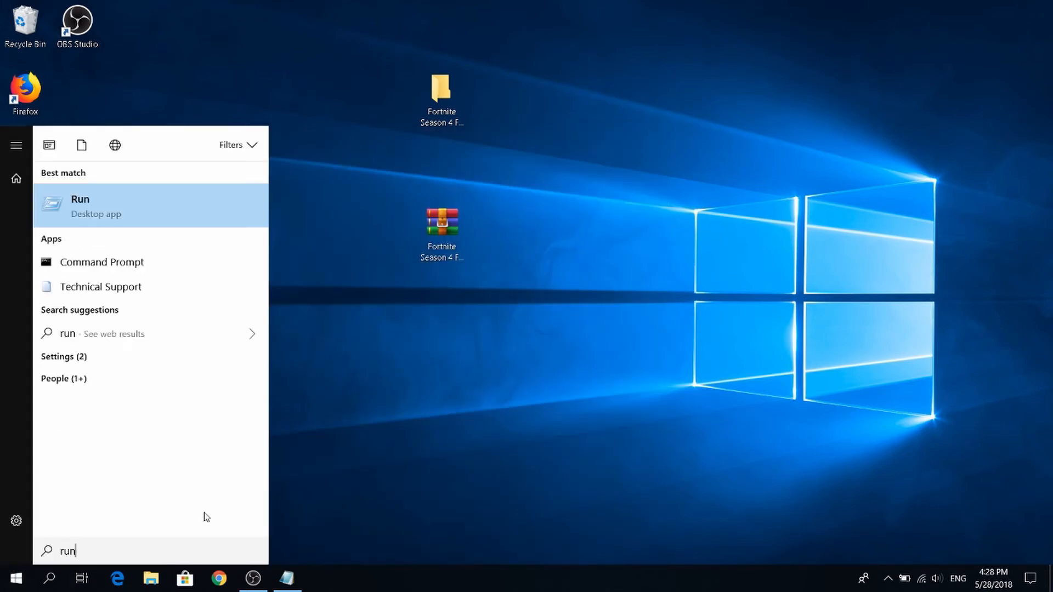
key("Return")
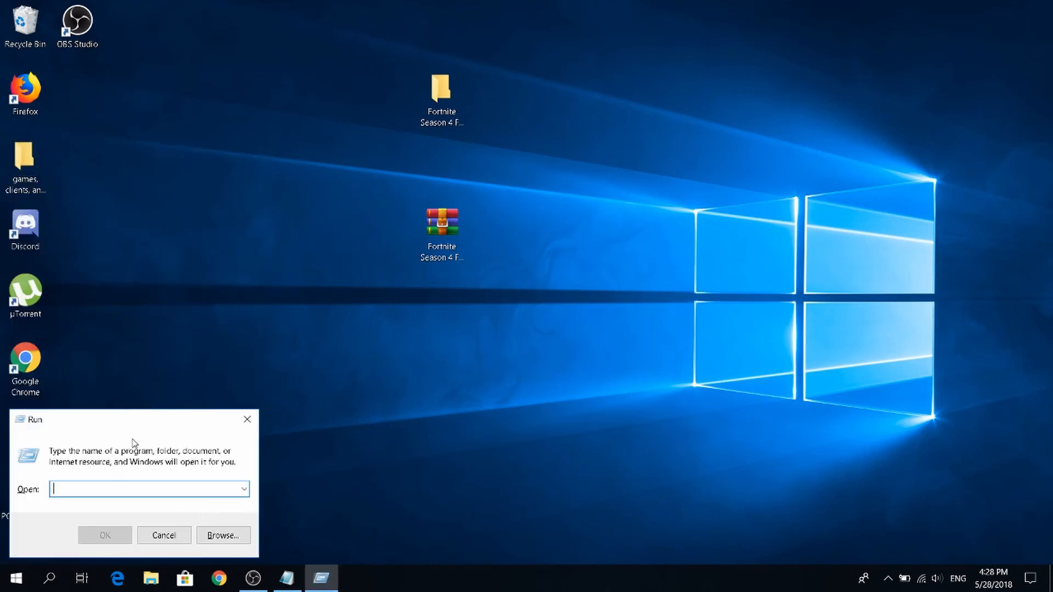
type("re")
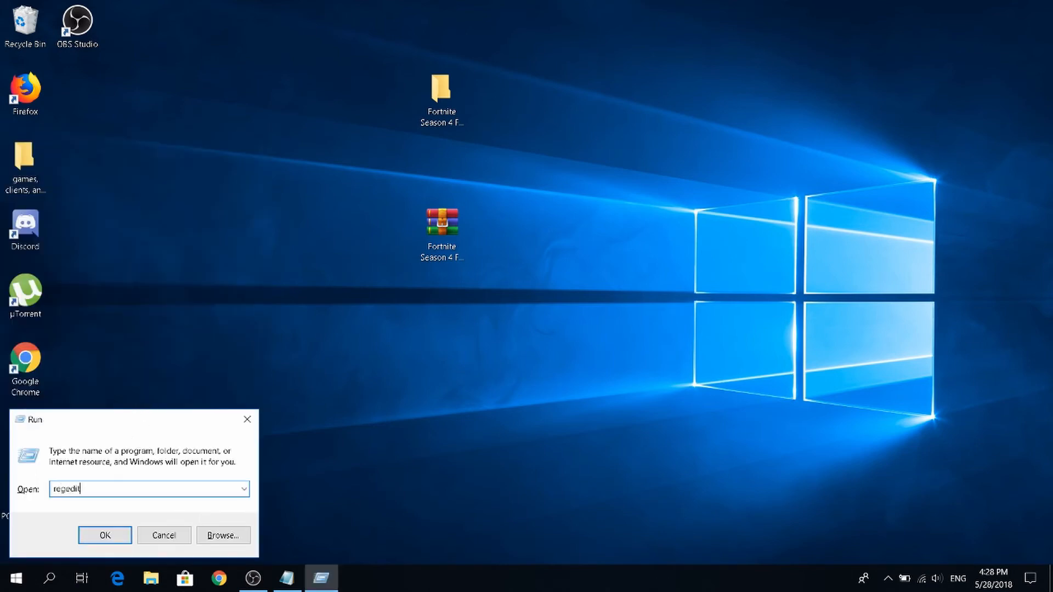
type("gedit")
key("Return")
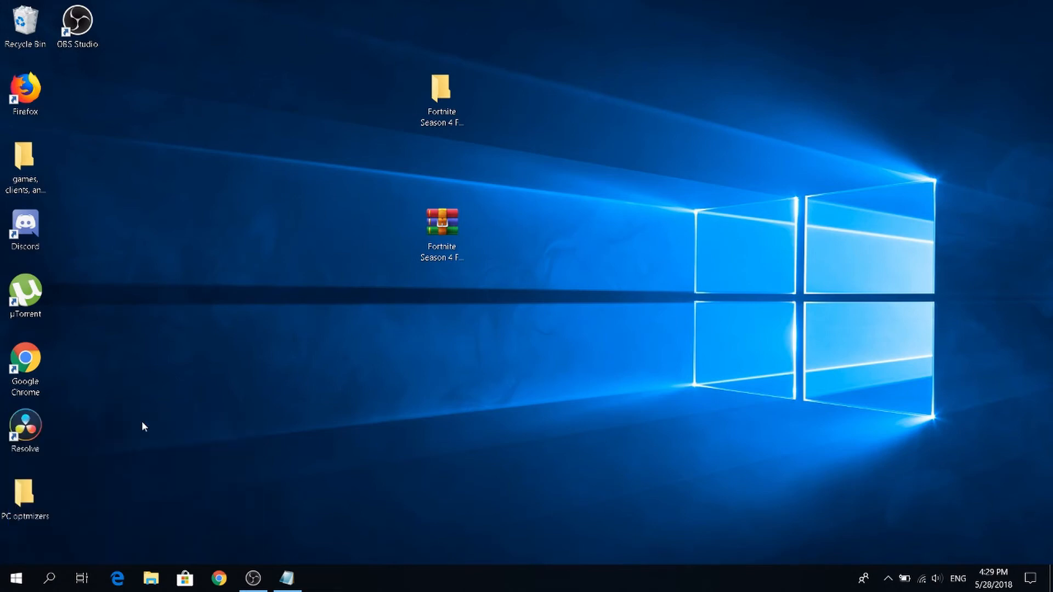
Collapse the expanded registry branches from Multimedia all the way back up to HKEY_LOCAL_MACHINE.
left_click(279, 365)
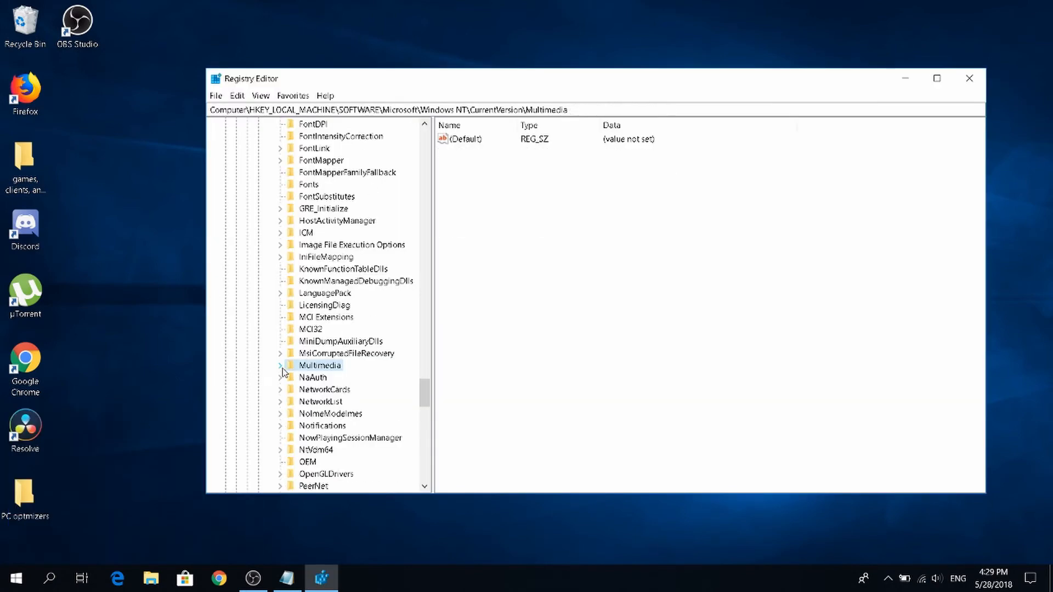
scroll(274, 349, "up", 11)
left_click(269, 305)
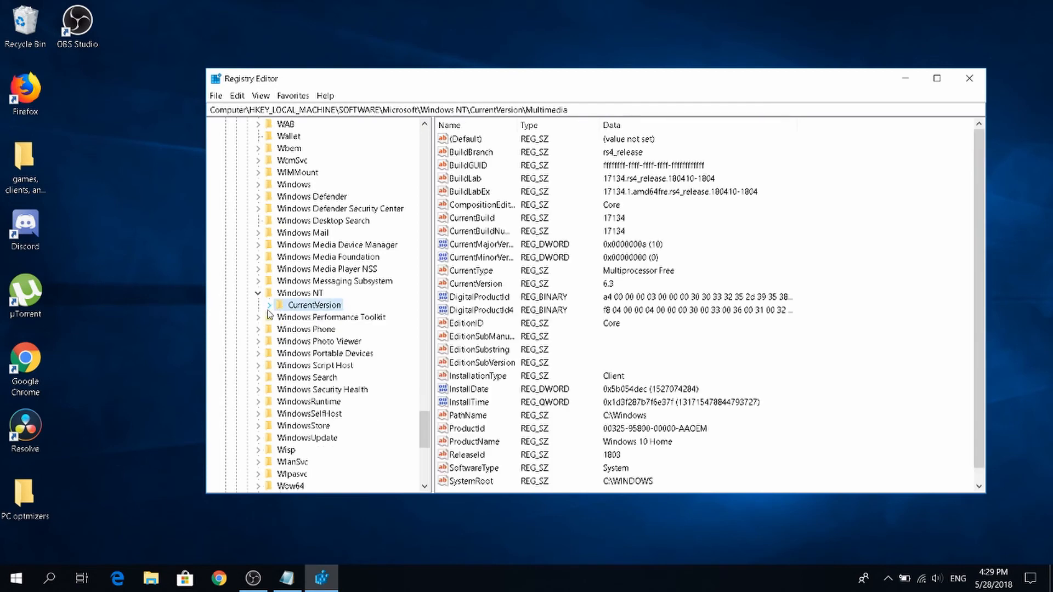
left_click(258, 292)
scroll(260, 305, "up", 15)
scroll(260, 305, "up", 4)
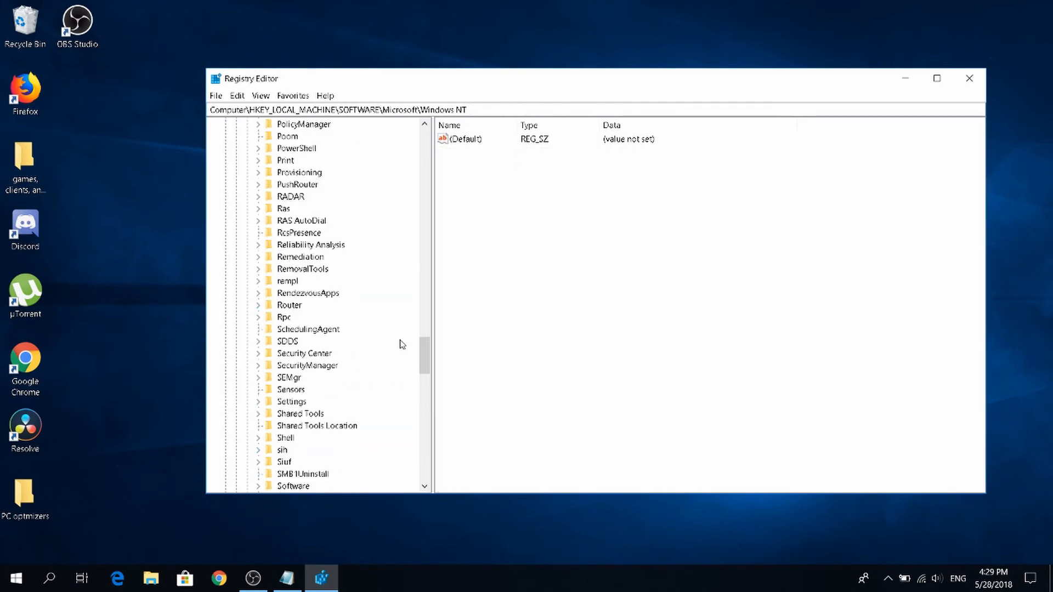
left_click_drag(425, 351, 413, 19)
scroll(402, 168, "up", 20)
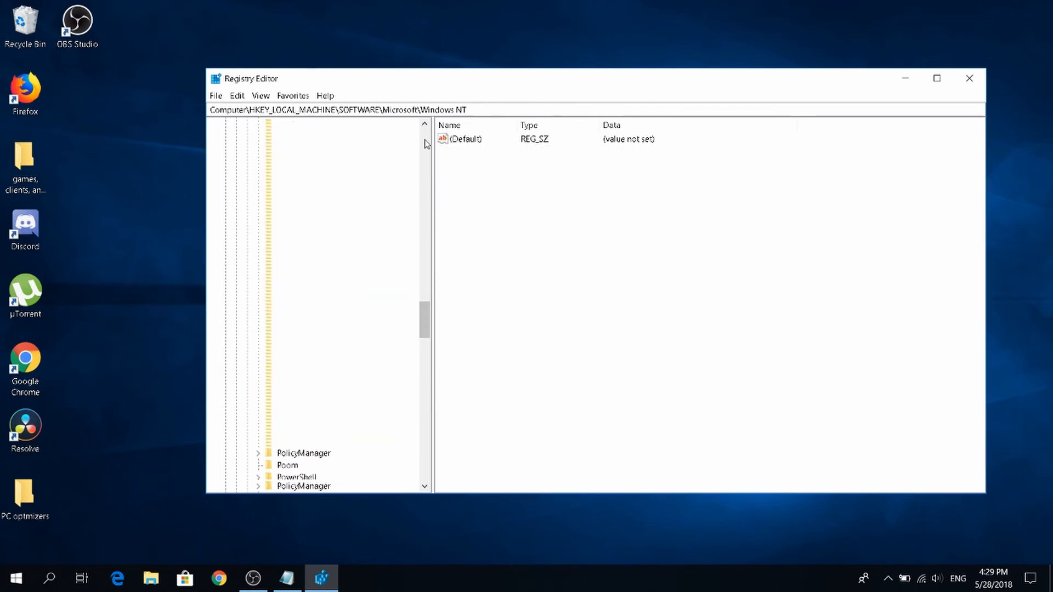
left_click(235, 233)
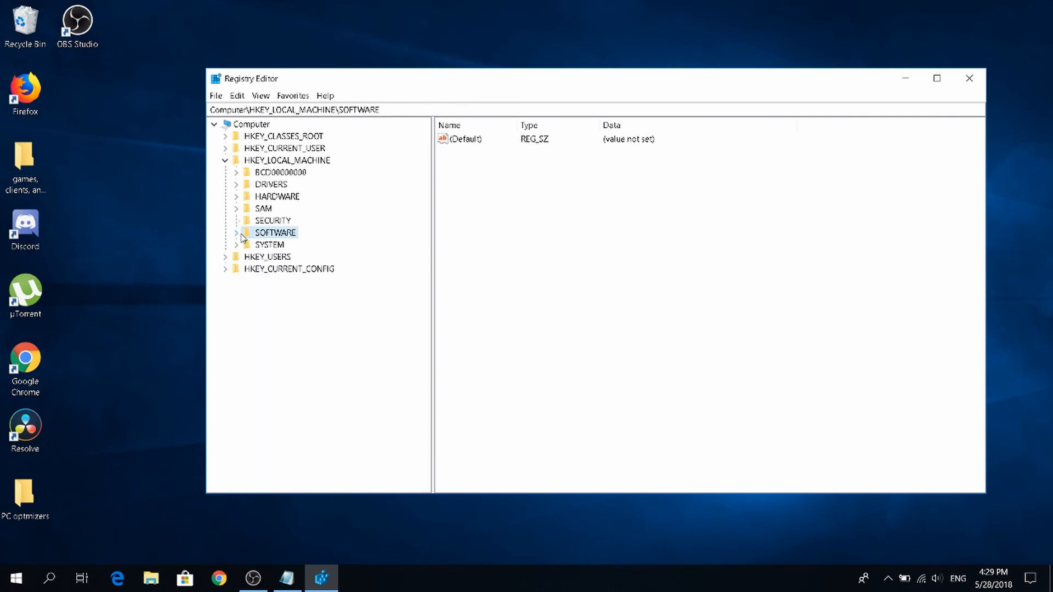
left_click(226, 160)
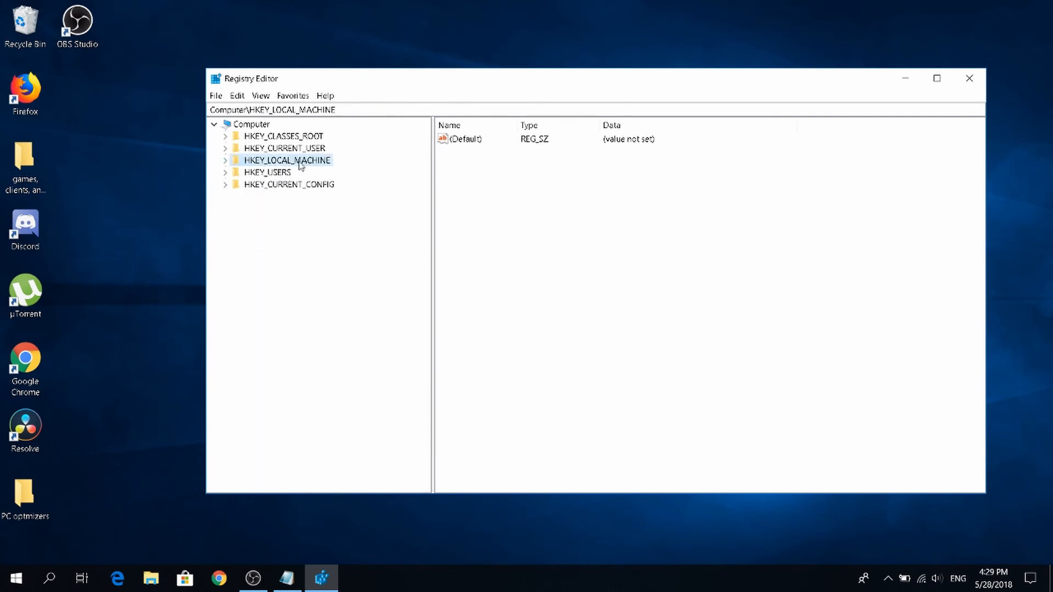
Expand HKEY_LOCAL_MACHINE and its SOFTWARE key, and select the Microsoft key inside it.
left_click(226, 160)
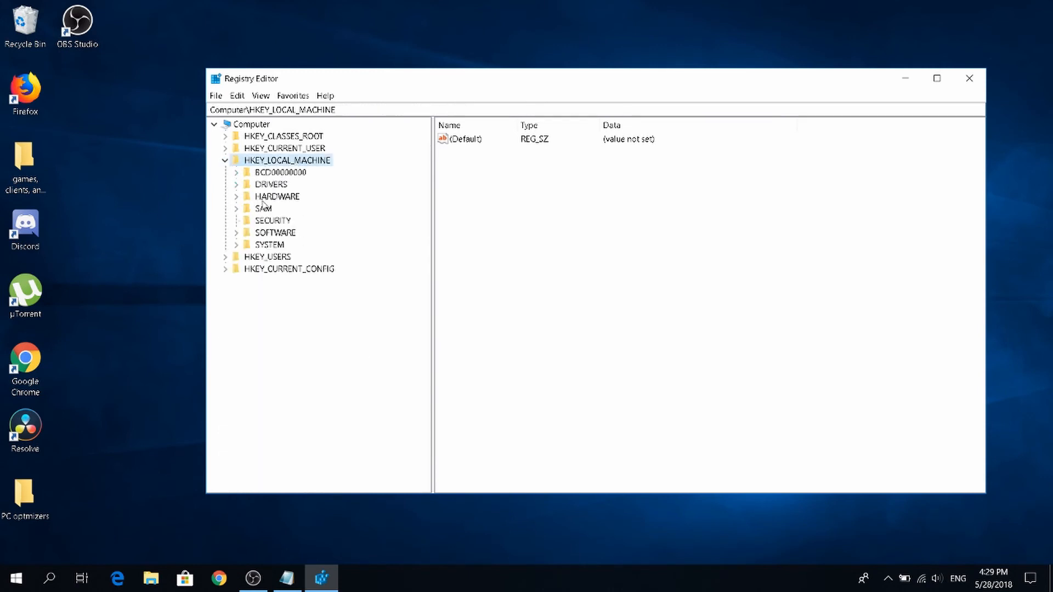
double_click(271, 233)
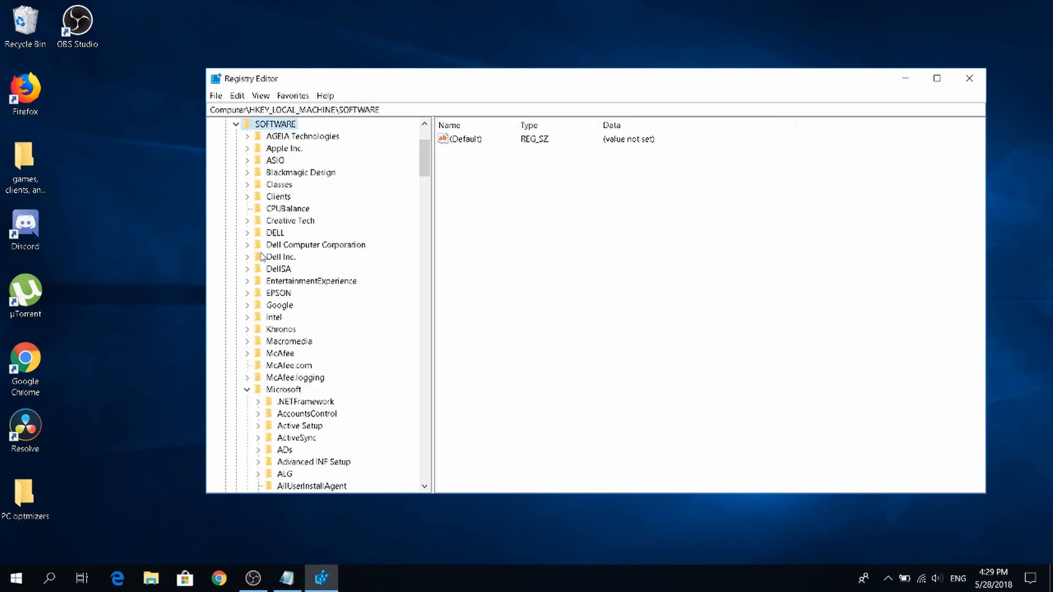
left_click(269, 389)
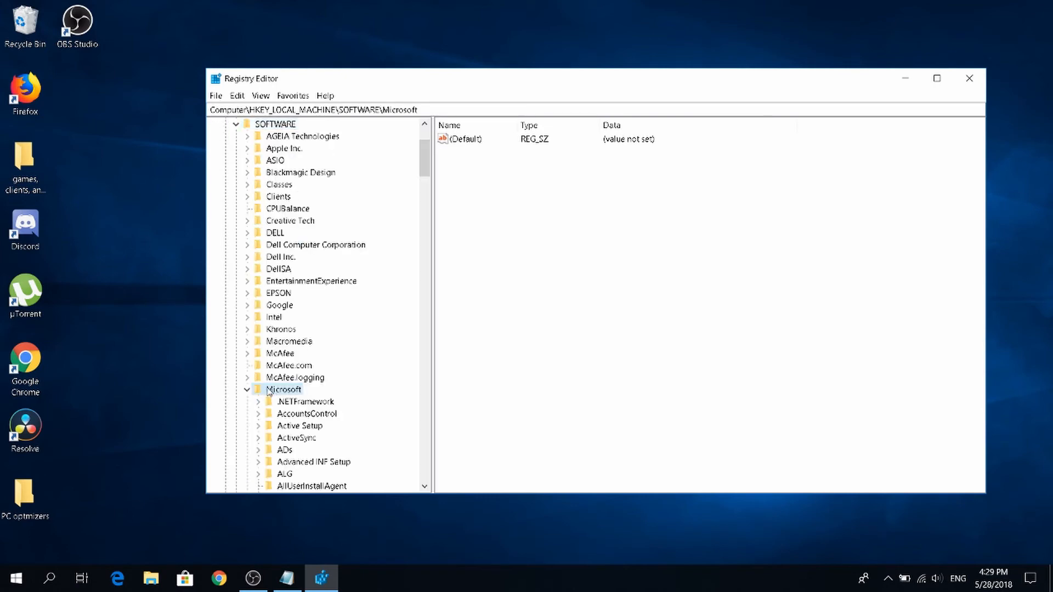
Find the Windows NT key under Microsoft and expand it together with its CurrentVersion subkey.
scroll(267, 390, "down", 8)
scroll(266, 389, "down", 15)
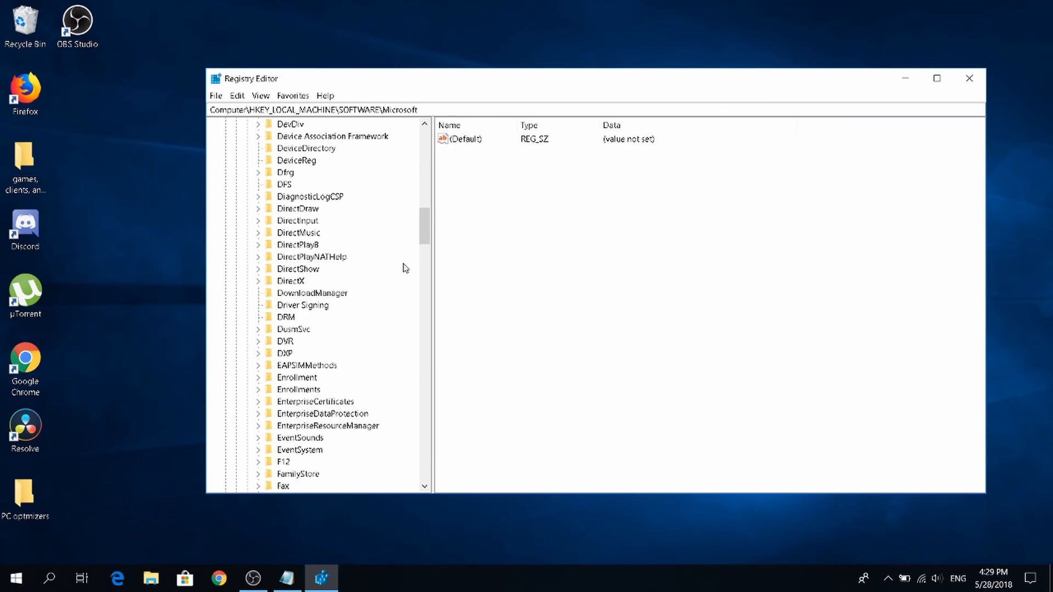
left_click_drag(427, 219, 426, 430)
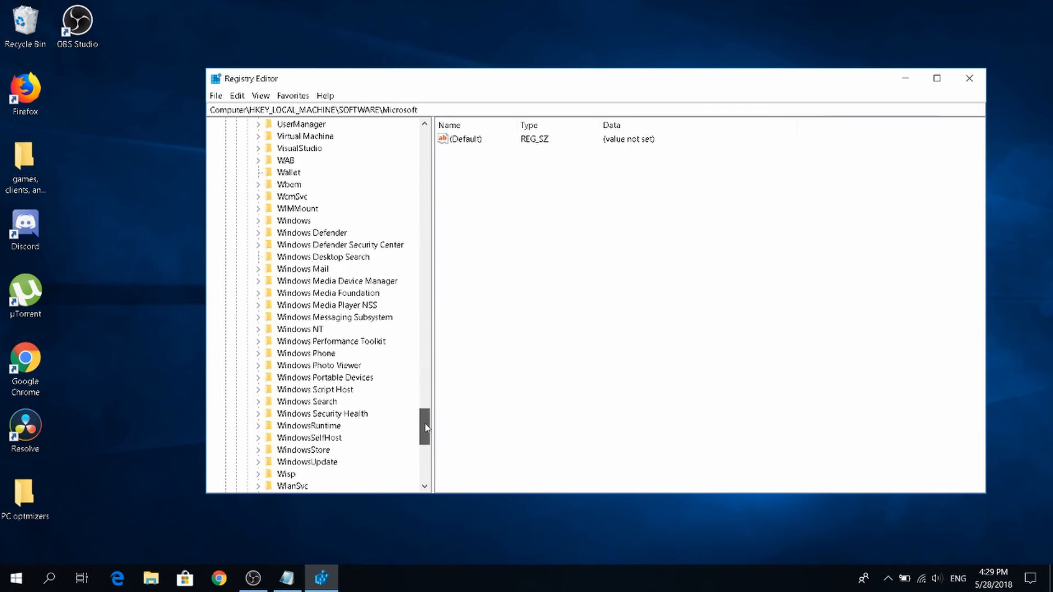
double_click(284, 329)
scroll(288, 324, "down", 1)
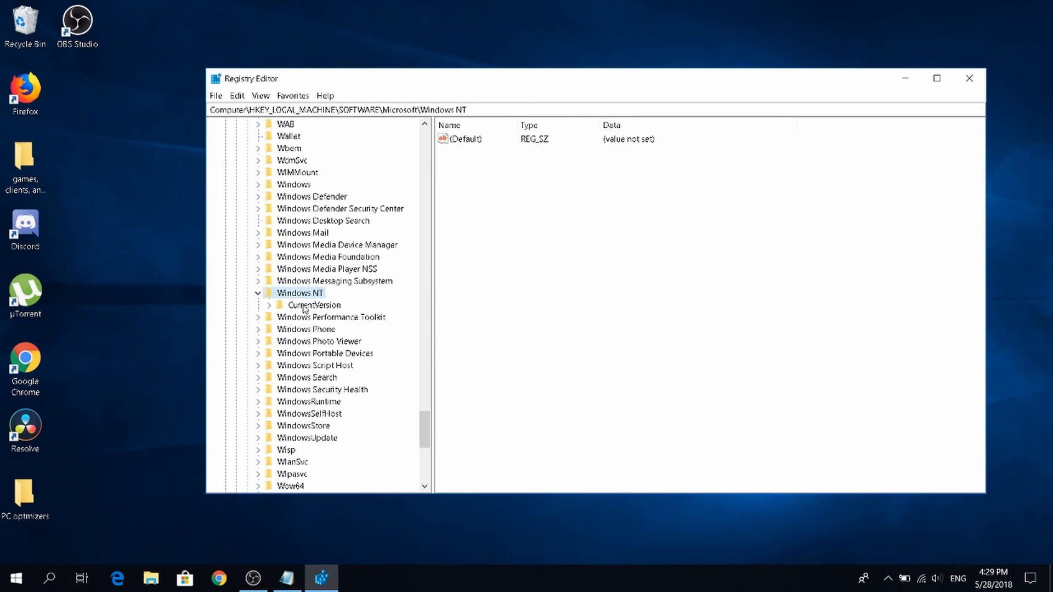
double_click(305, 305)
Expand the Multimedia key under CurrentVersion and show the values of its SystemProfile subkey.
scroll(333, 192, "down", 7)
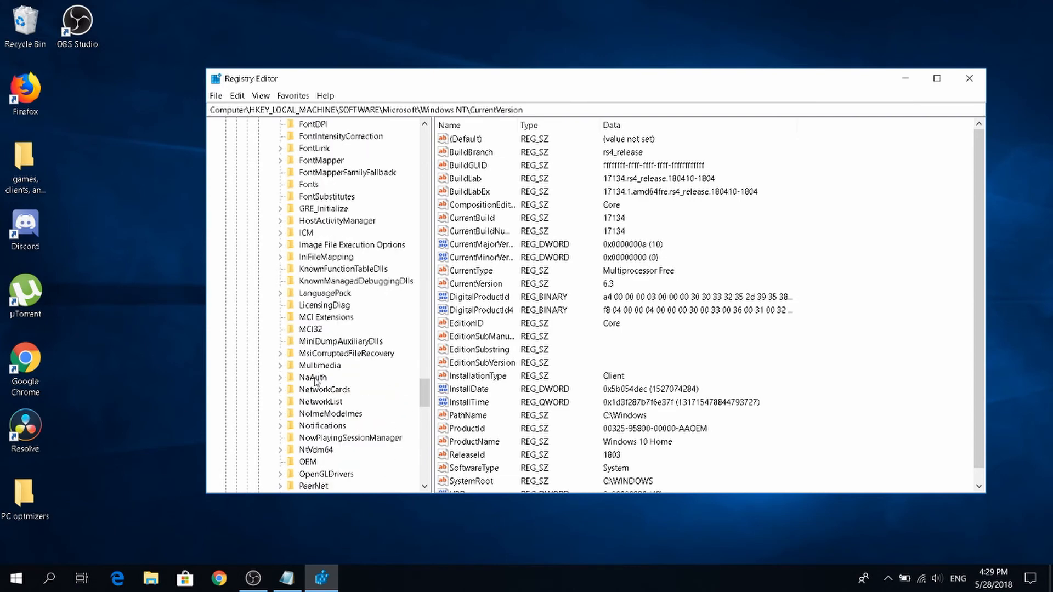
double_click(324, 366)
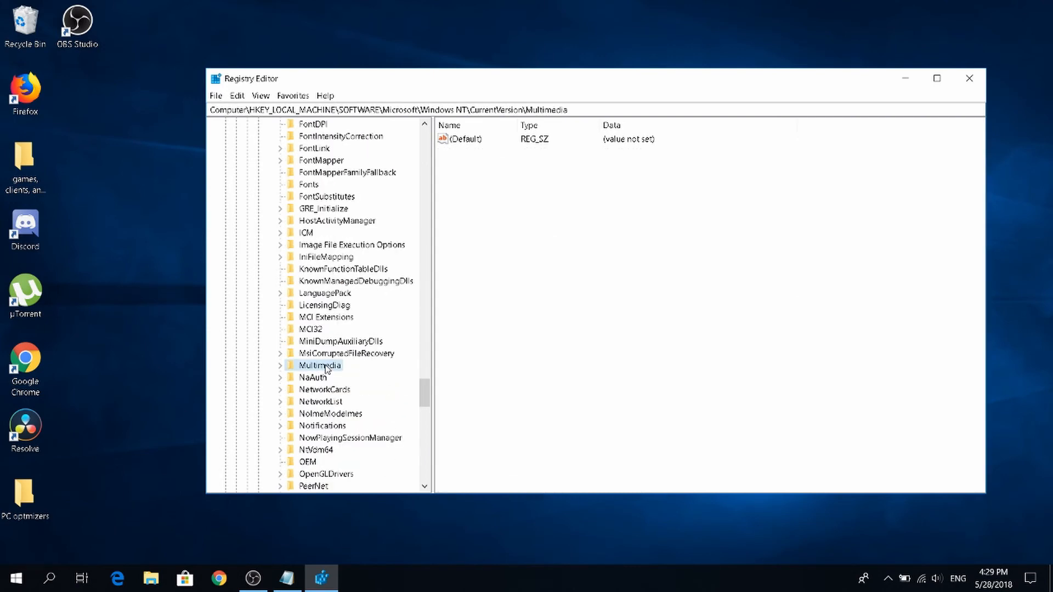
left_click(304, 390)
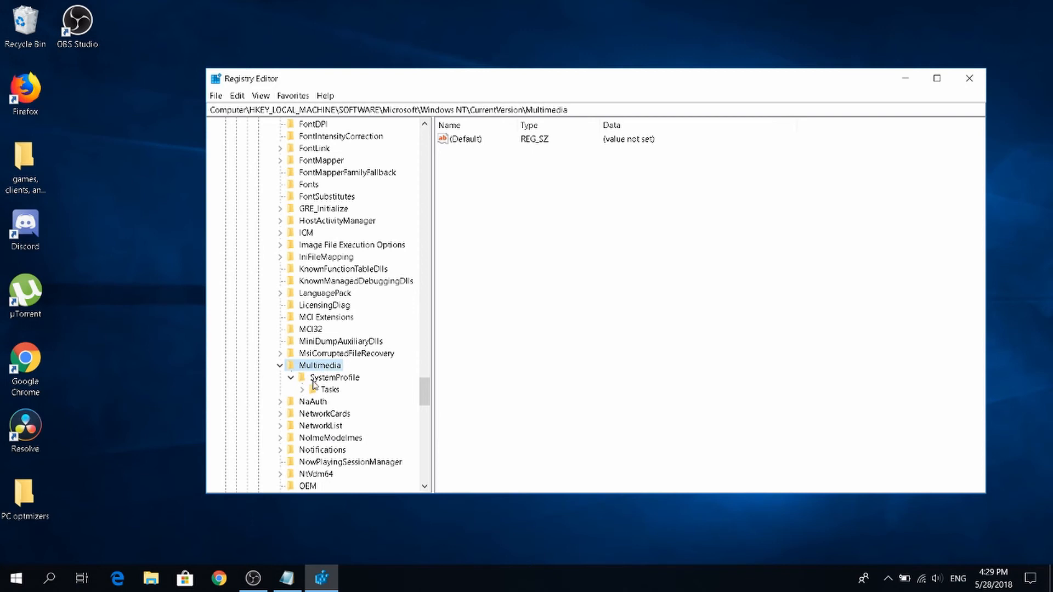
left_click(292, 378)
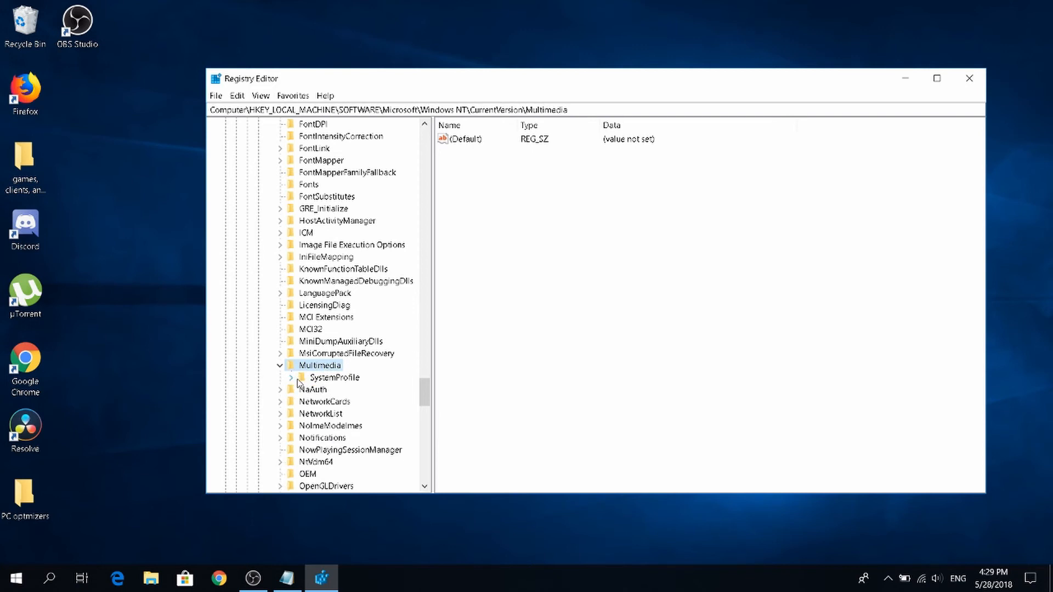
left_click(333, 380)
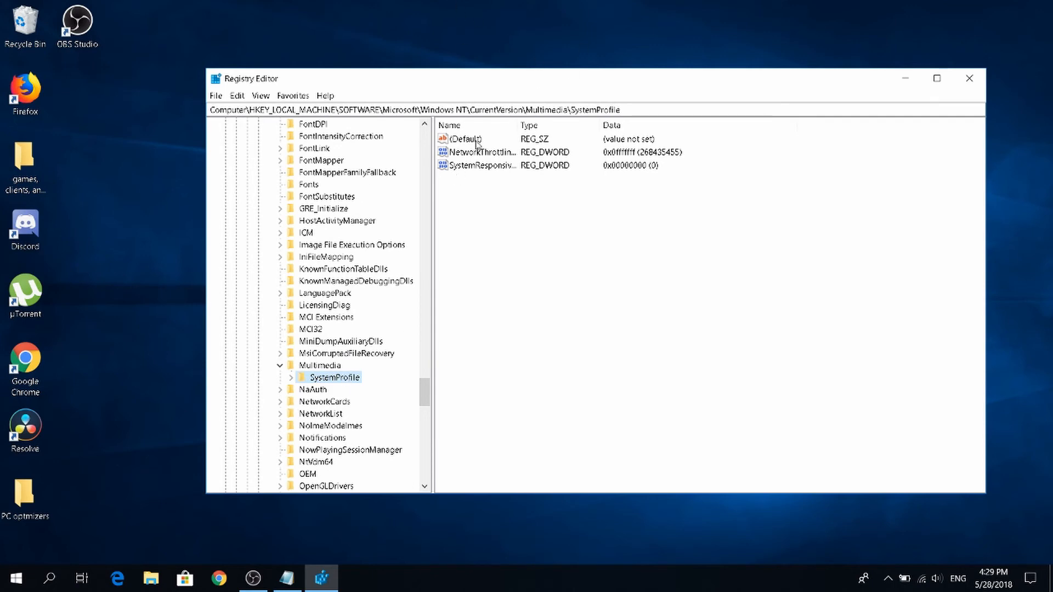
Set the NetworkThrottlingIndex value of SystemProfile to hexadecimal fffffff.
left_click(483, 165)
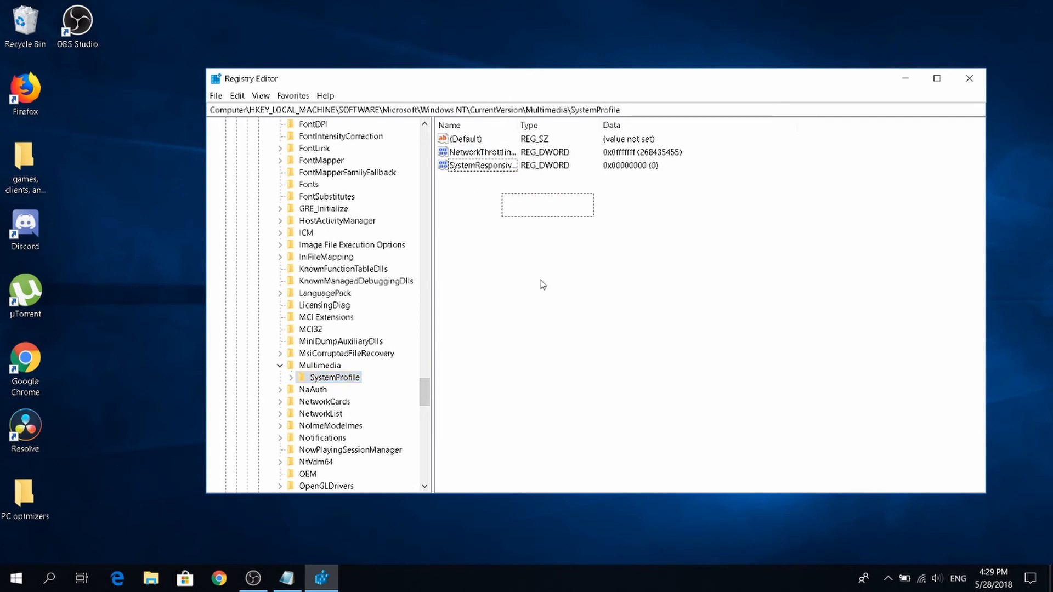
double_click(475, 154)
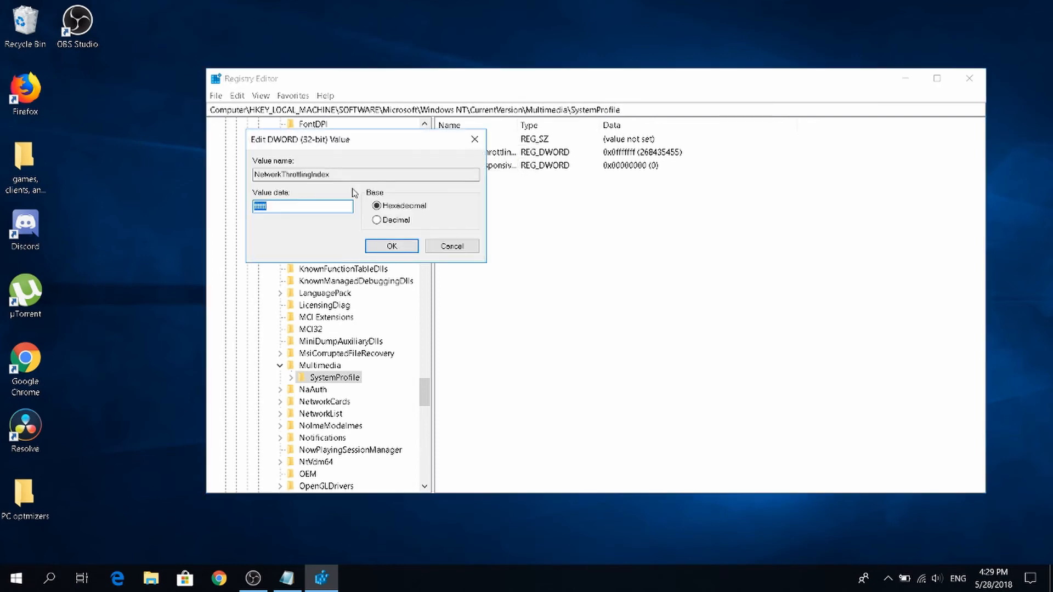
left_click(336, 206)
double_click(306, 207)
left_click(320, 209)
type("f")
left_click(395, 250)
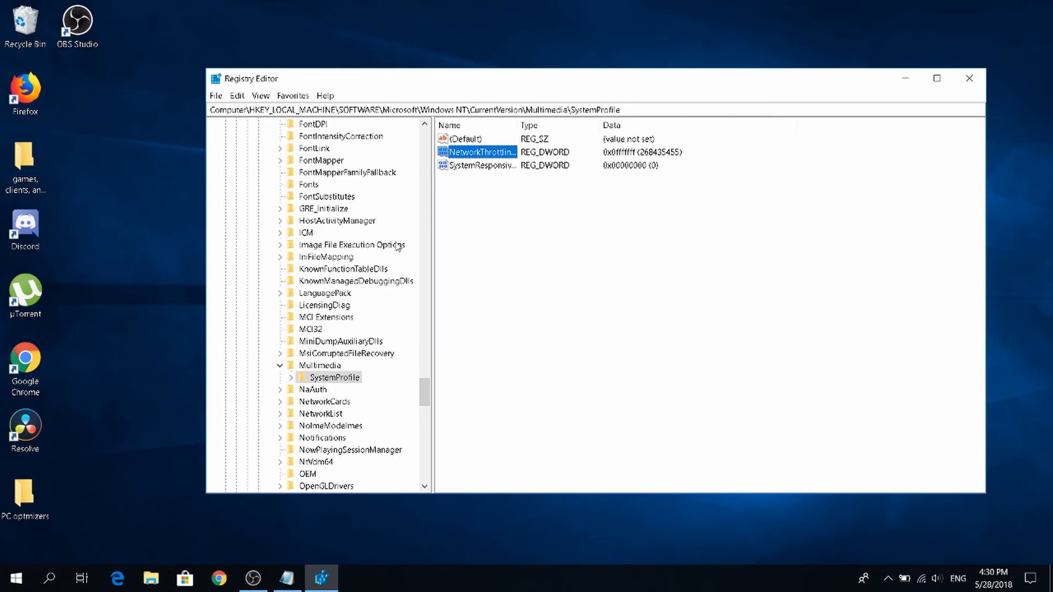
Set the SystemResponsiveness value of SystemProfile to hexadecimal 0.
double_click(490, 165)
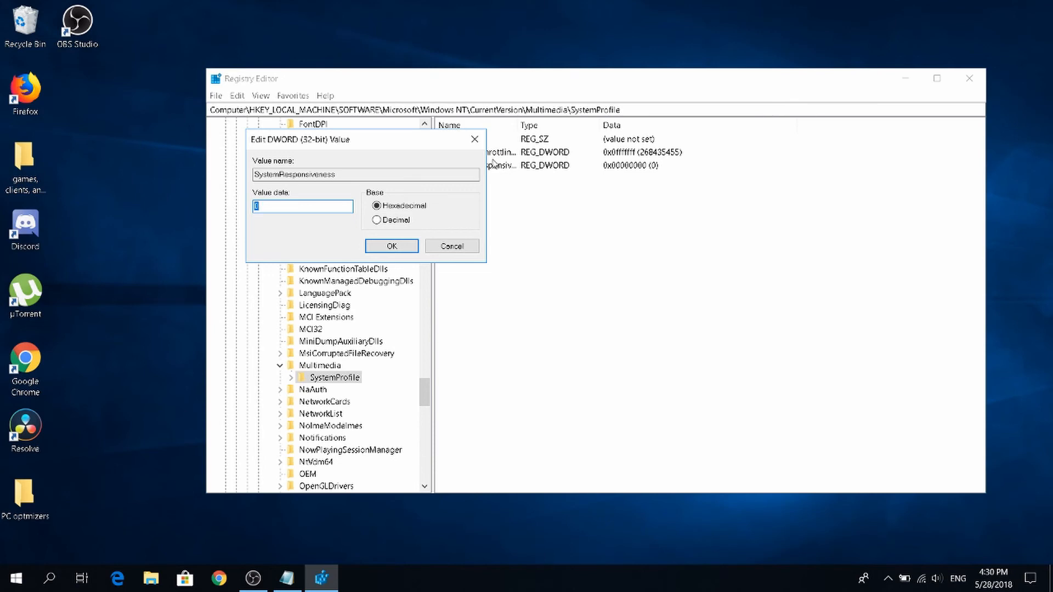
left_click(281, 208)
double_click(279, 207)
type("0")
left_click(392, 246)
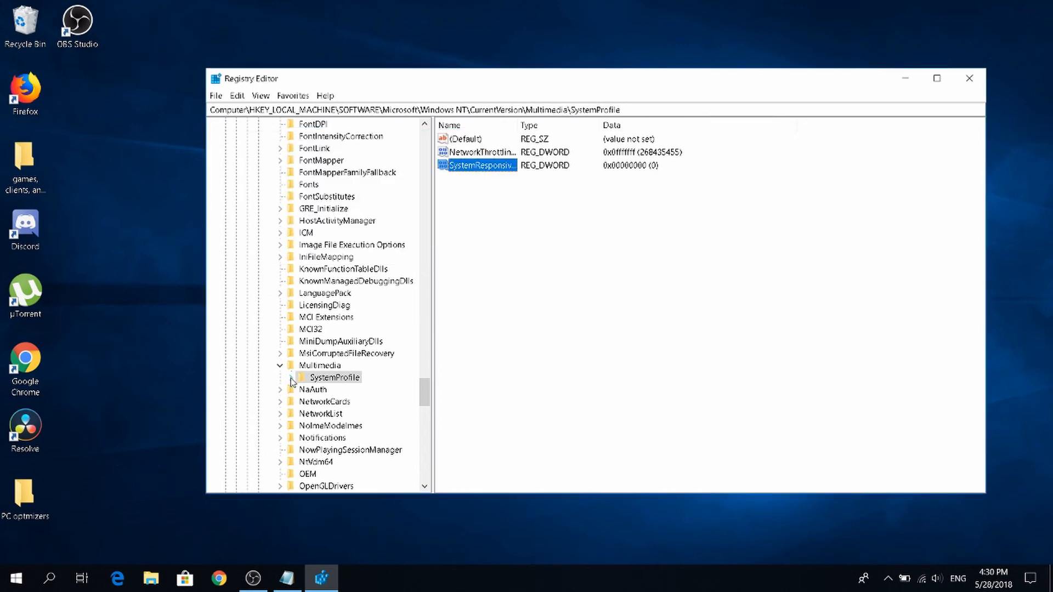
Expand the SystemProfile key and its Tasks subkey, and show the values of the Games subkey.
double_click(330, 378)
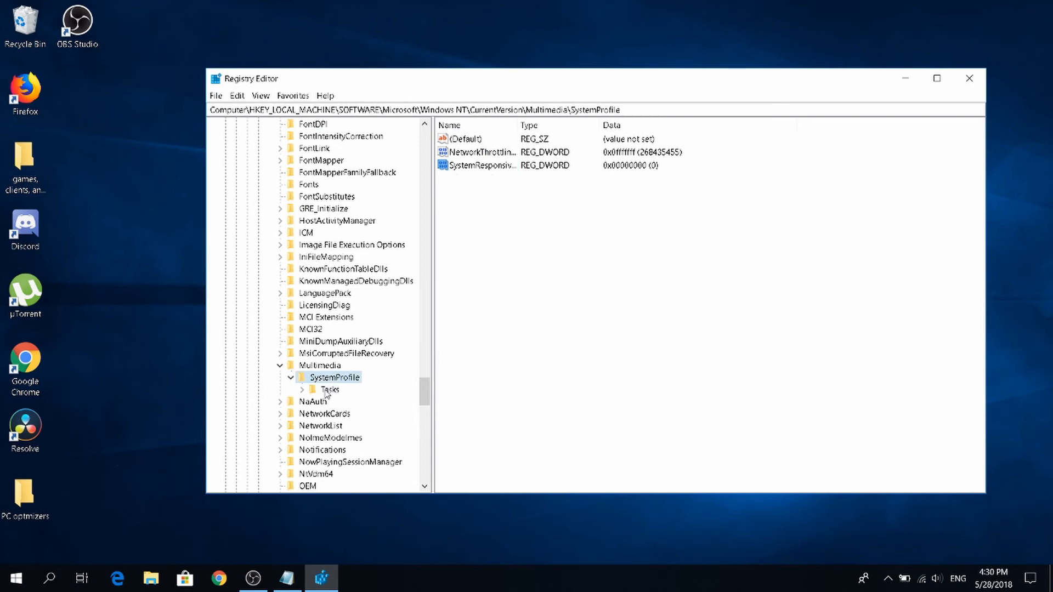
double_click(327, 389)
scroll(328, 394, "down", 2)
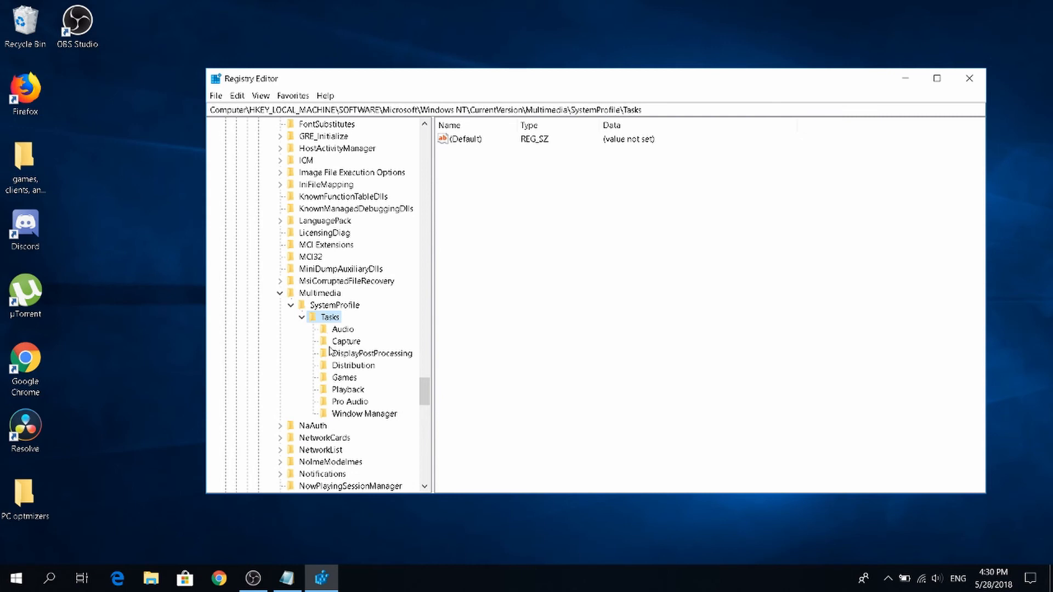
left_click(343, 379)
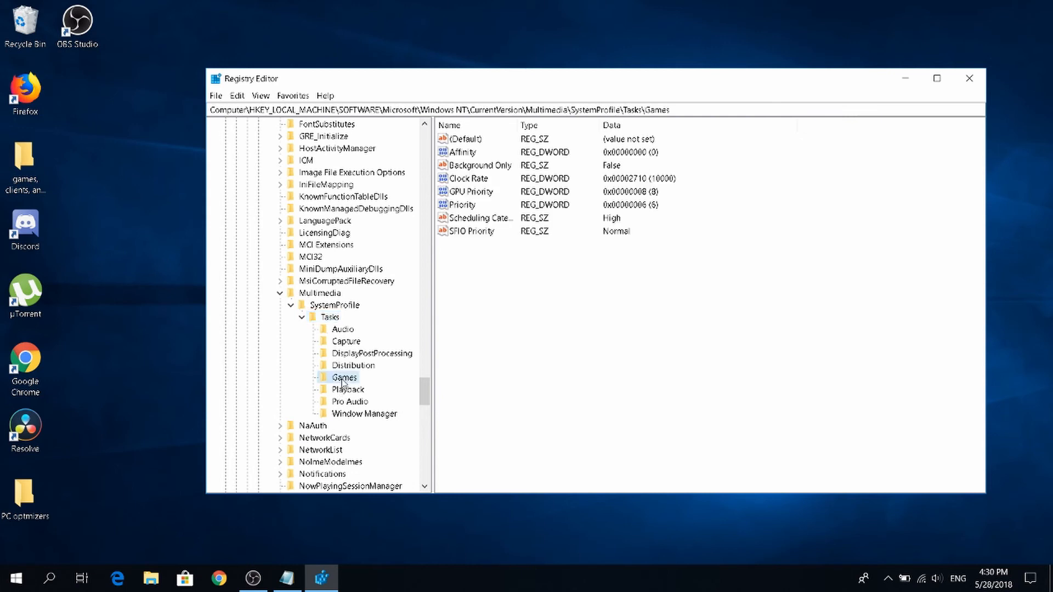
Confirm hexadecimal 8 for the GPU Priority value of Games and hexadecimal 6 for its Priority value.
double_click(466, 196)
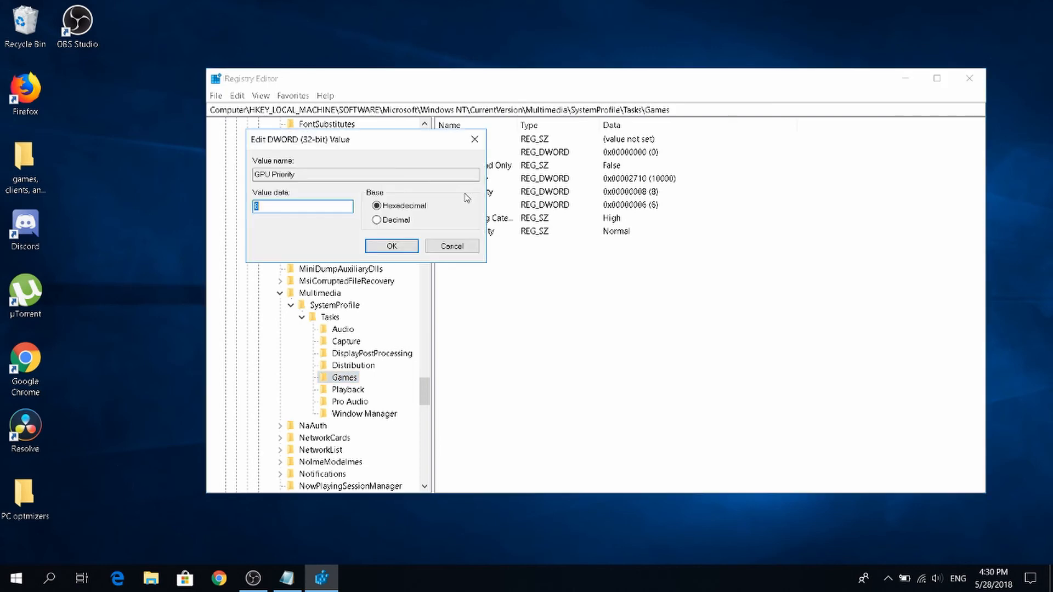
left_click(281, 207)
left_click(403, 248)
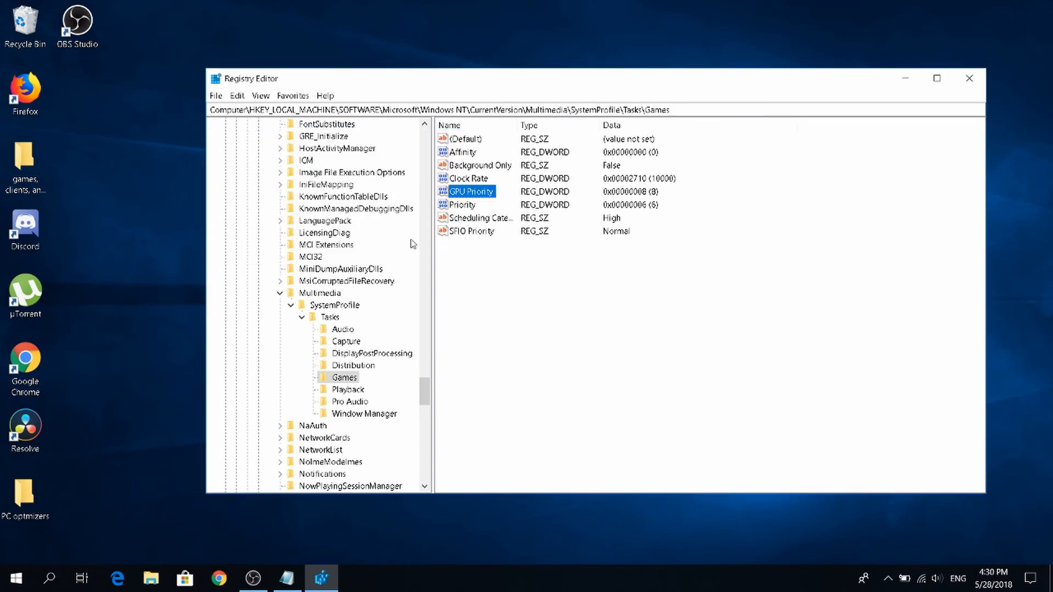
double_click(468, 206)
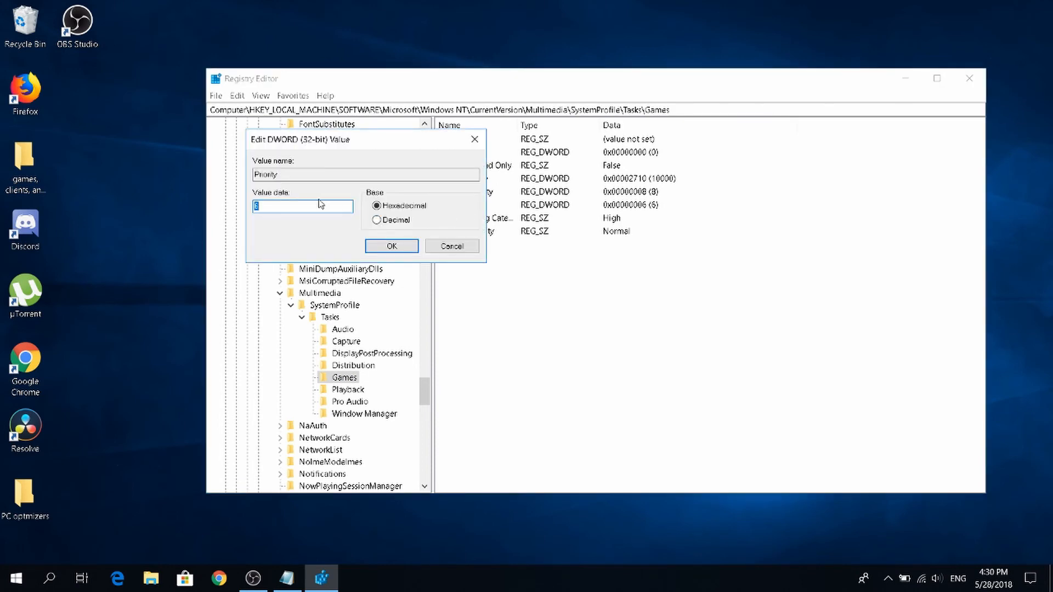
left_click(392, 247)
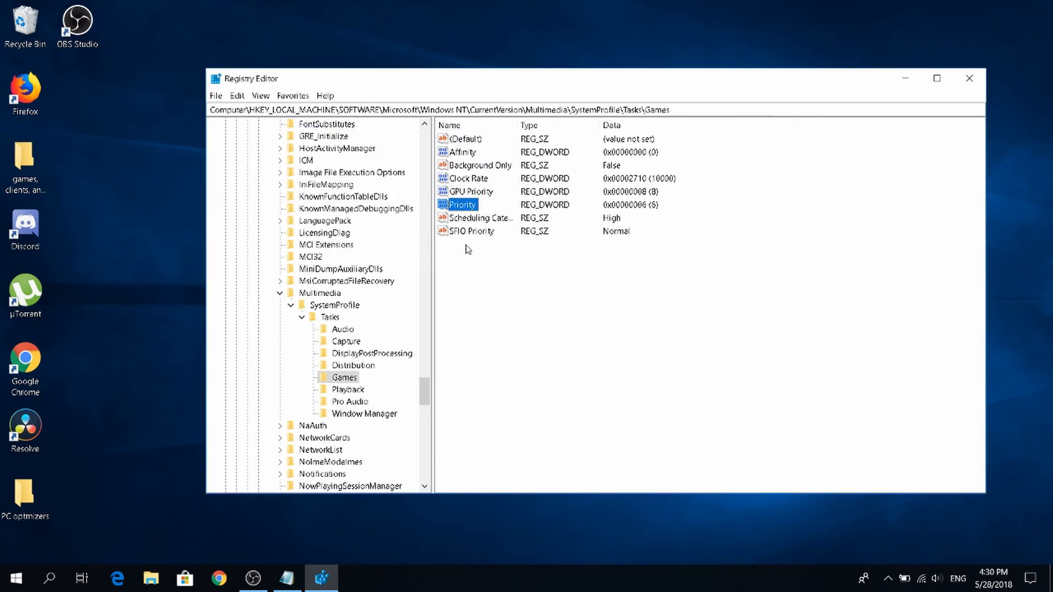
Set the Scheduling Category value of Games to High and close Registry Editor.
double_click(486, 218)
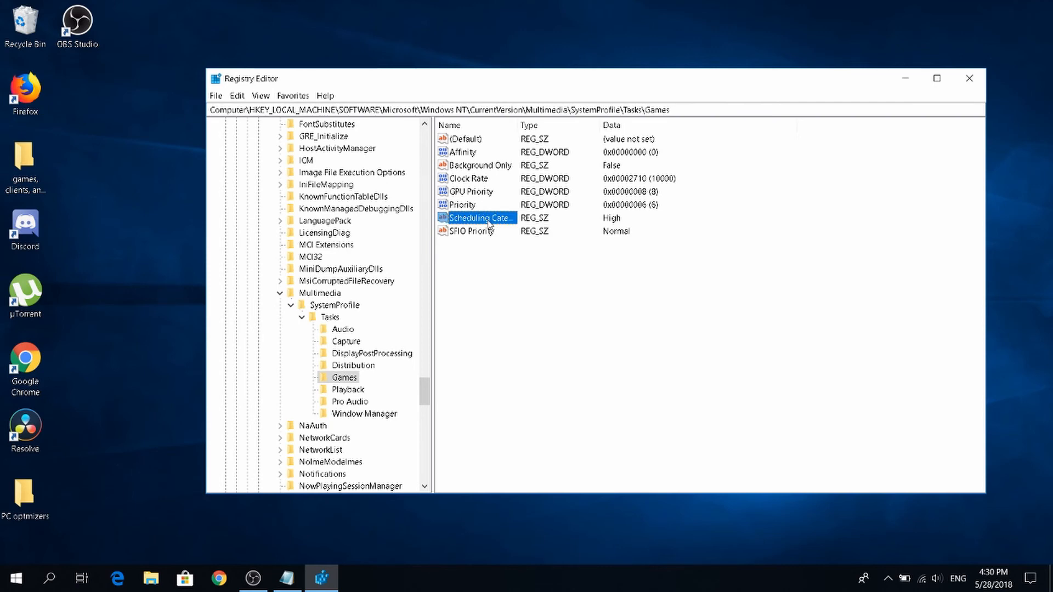
double_click(322, 208)
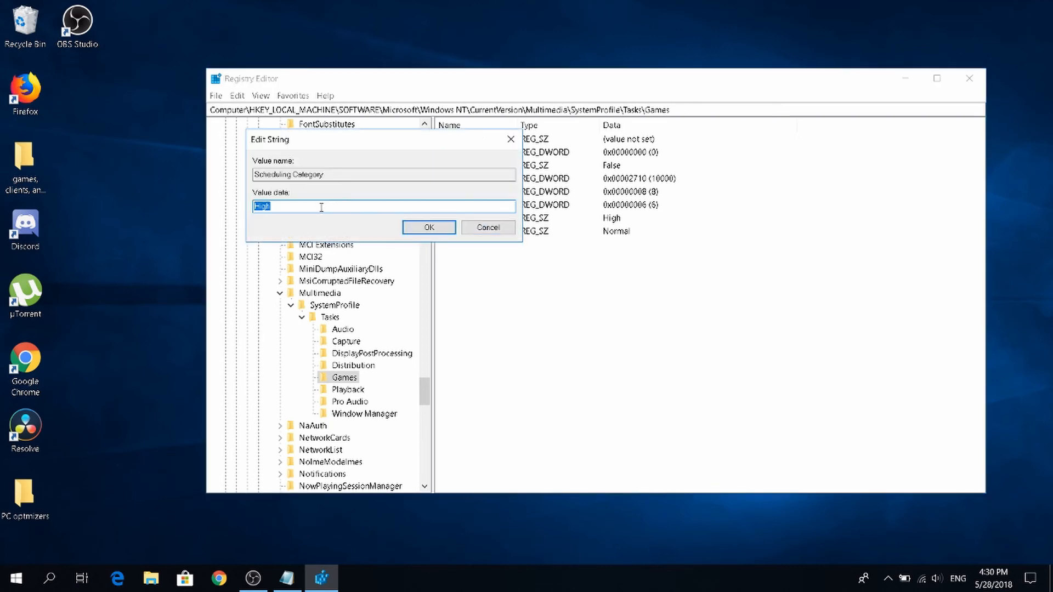
left_click(322, 208)
double_click(322, 207)
key("BackSpace")
type("medium")
key("BackSpace")
key("BackSpace")
key("BackSpace")
key("BackSpace")
key("BackSpace")
key("BackSpace")
type("High")
left_click(429, 227)
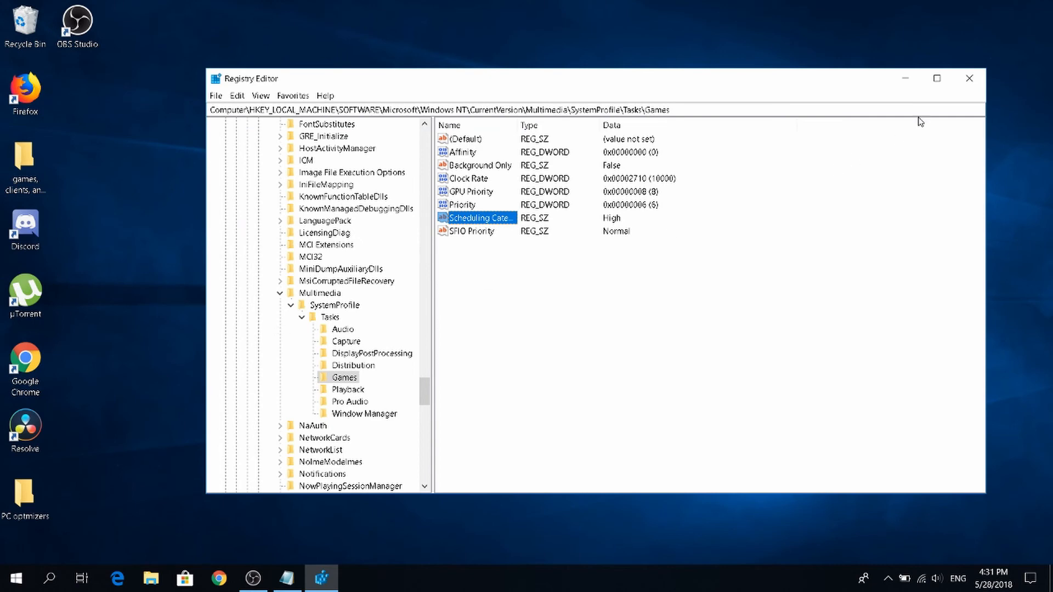
left_click(963, 87)
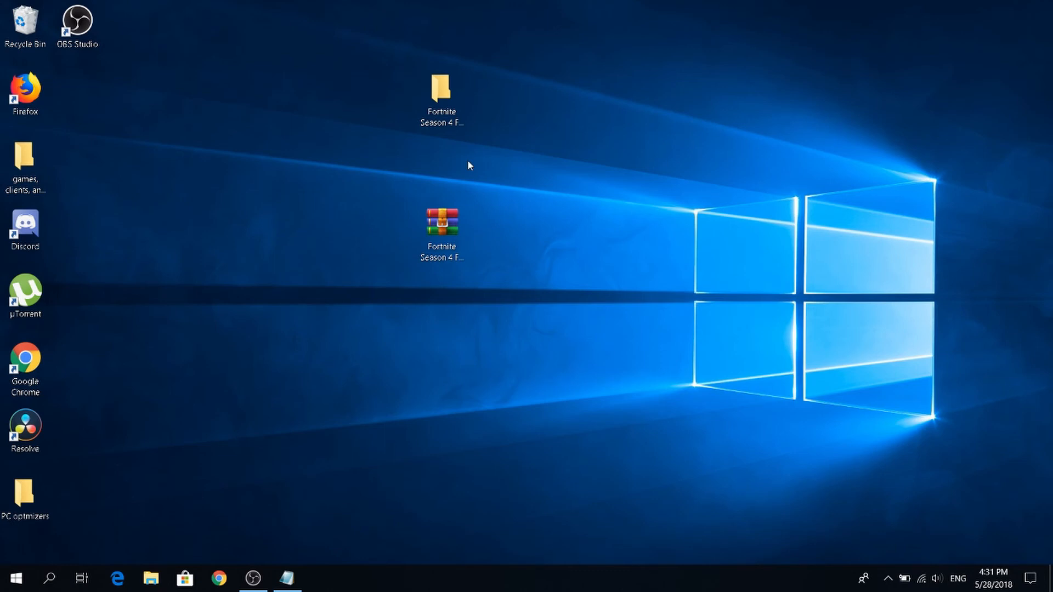
key("super")
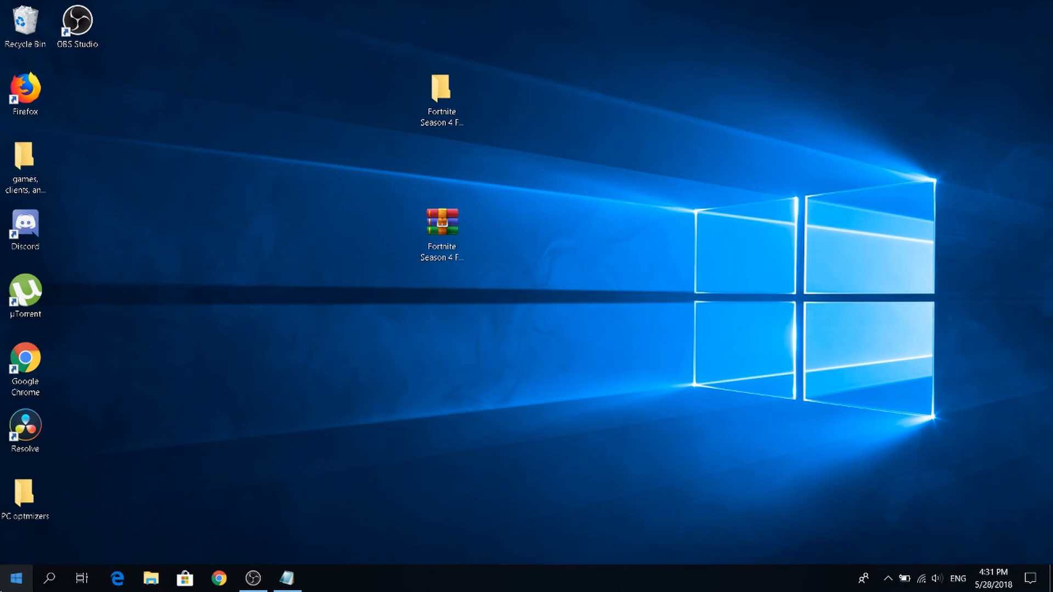
left_click(3, 586)
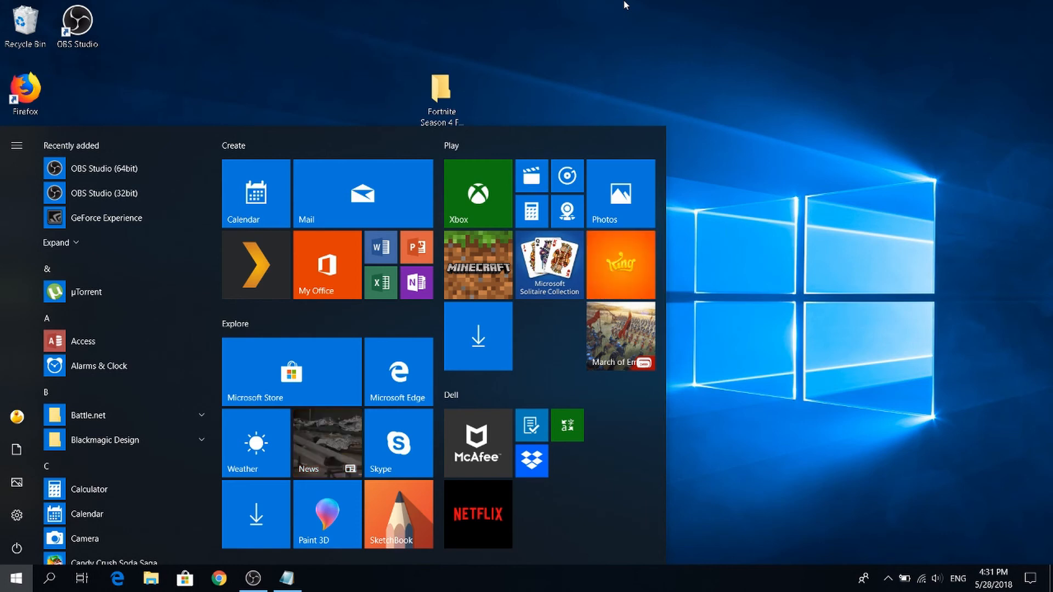
left_click(728, 28)
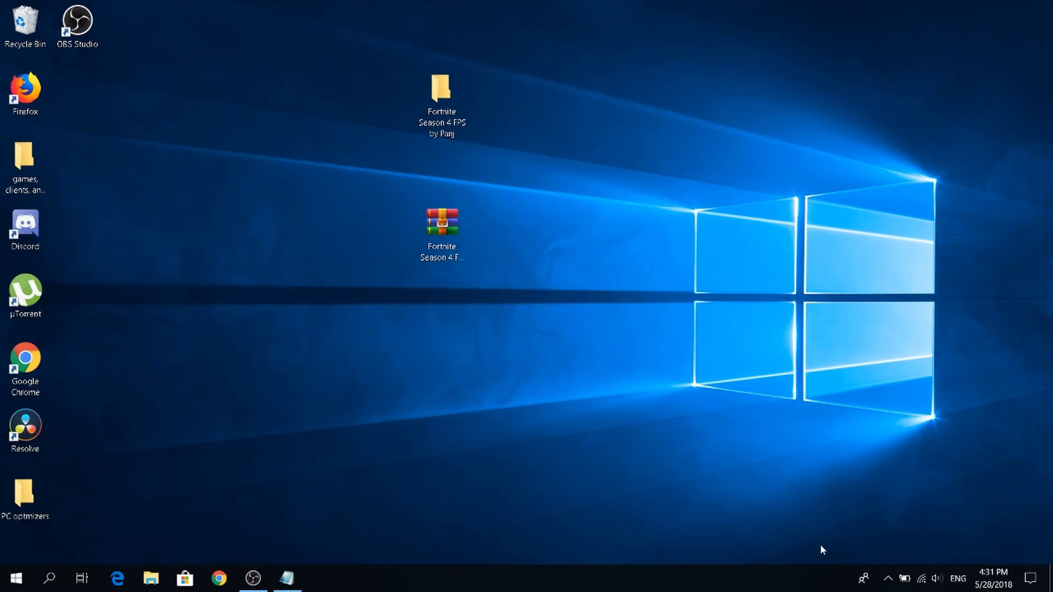
left_click_drag(397, 70, 512, 230)
Find and launch Razer Cortex, dismiss its daily login notification, and move its window higher on the desktop.
left_click(7, 580)
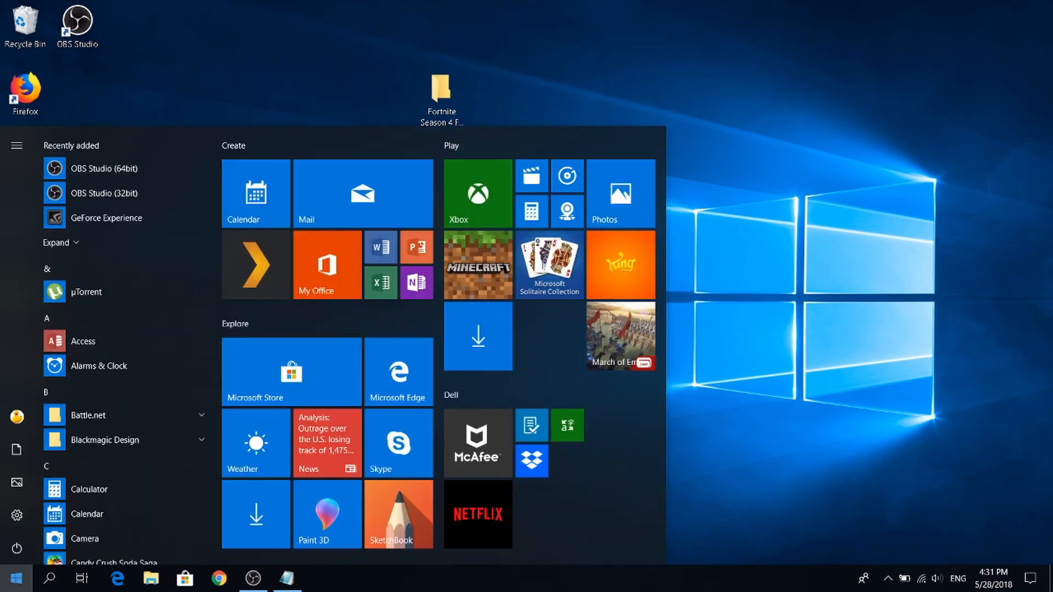
type("ra")
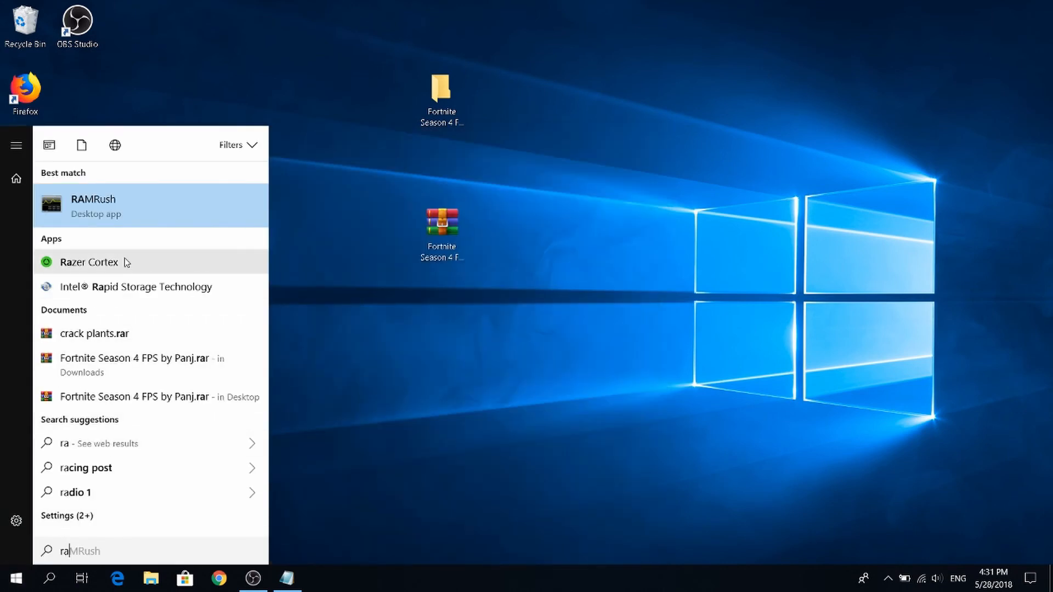
left_click(125, 262)
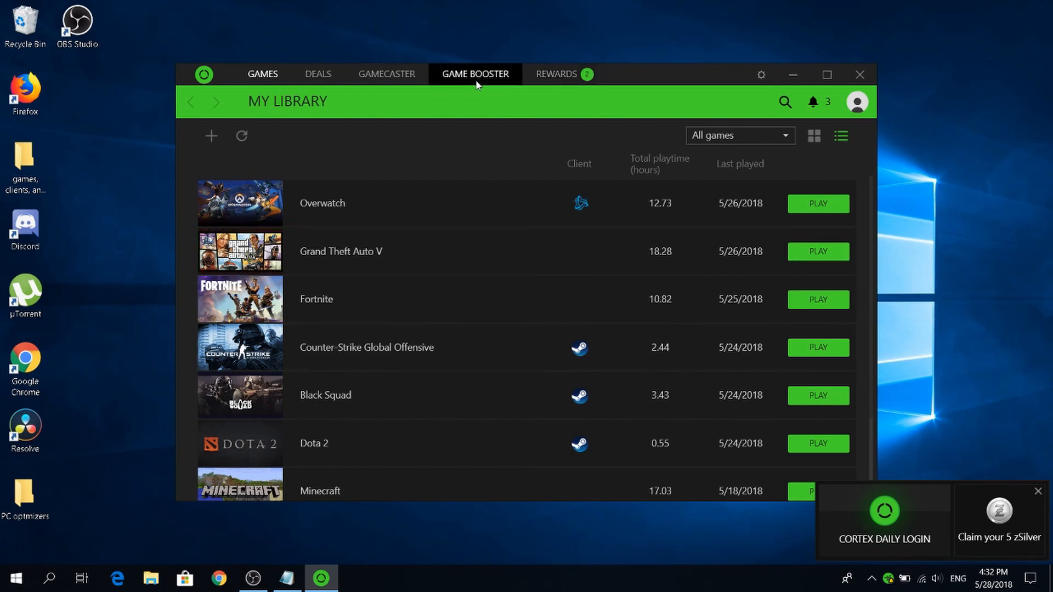
left_click(1038, 491)
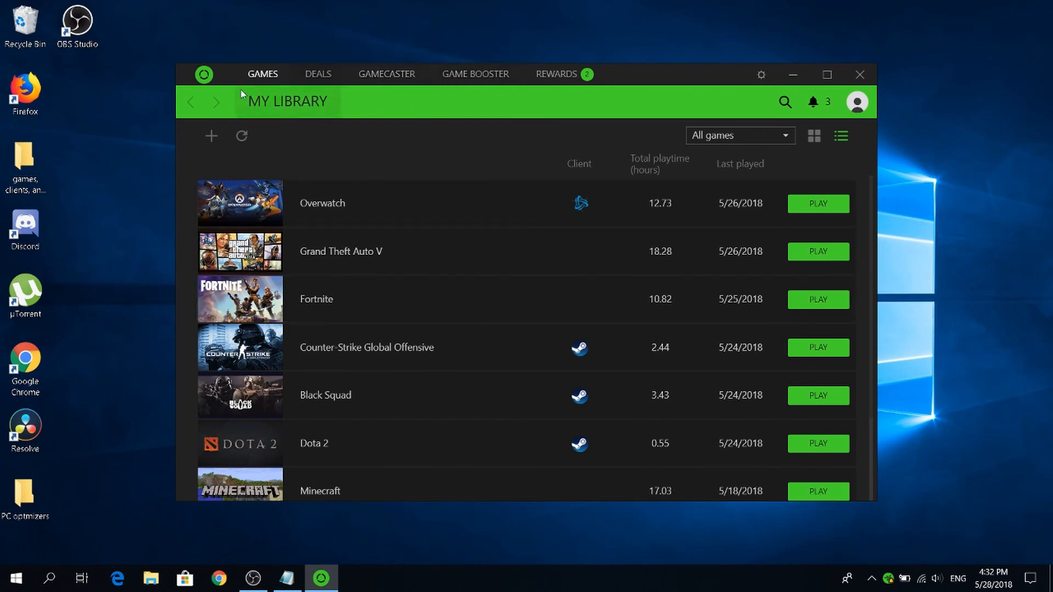
left_click_drag(606, 75, 627, 12)
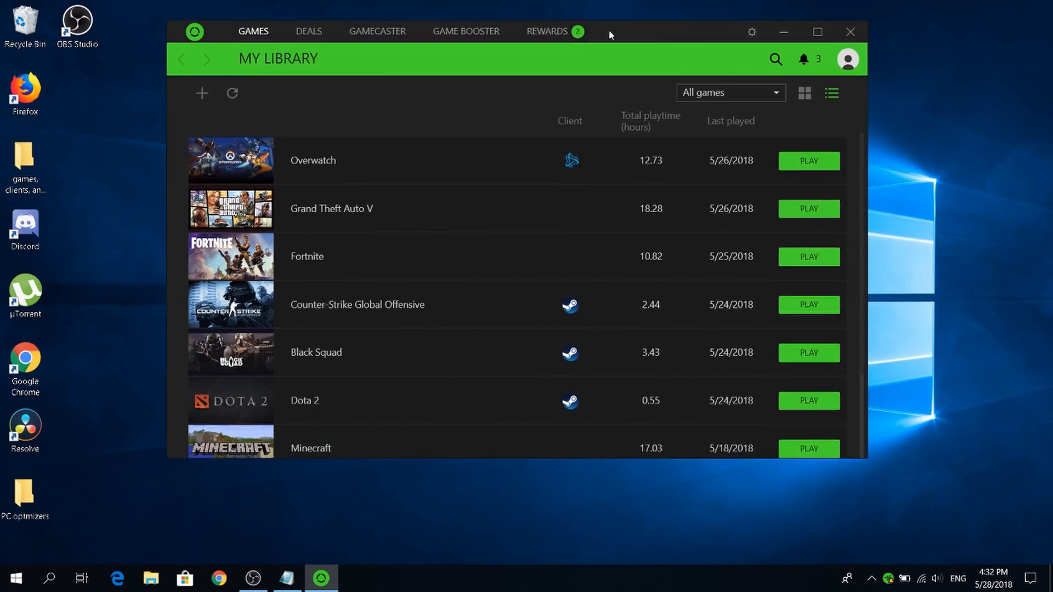
Examine the Game Booster's Boost configuration, covering the processes, services, non-Windows services and other options it handles.
left_click(467, 31)
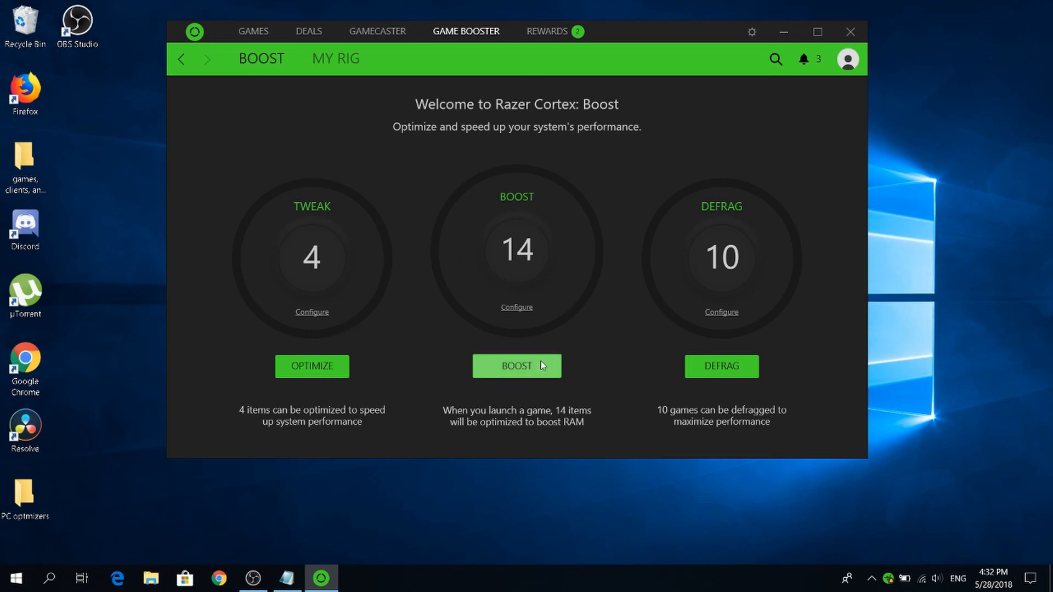
left_click(519, 306)
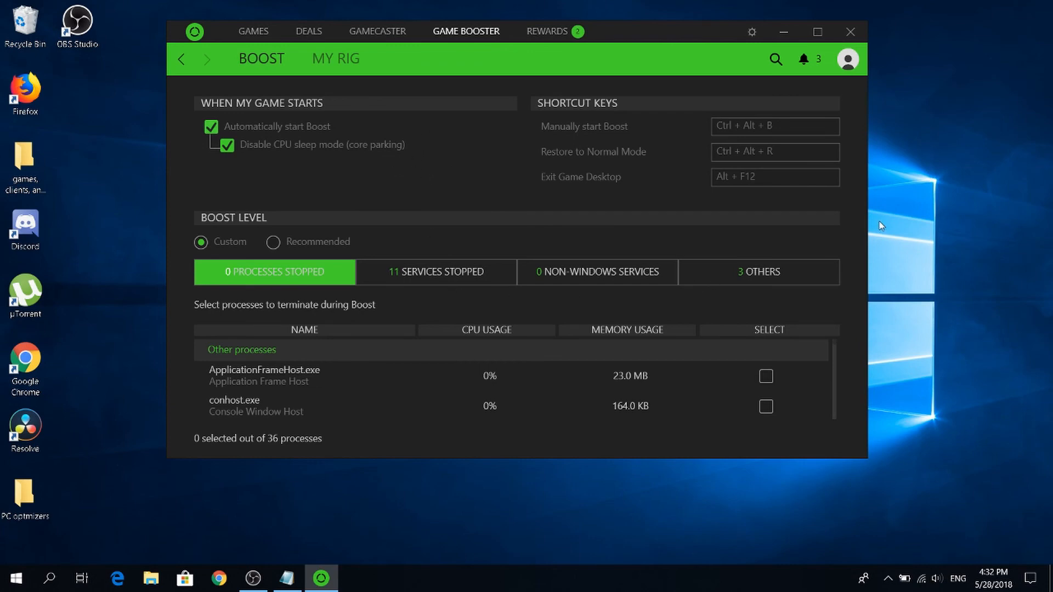
left_click(747, 275)
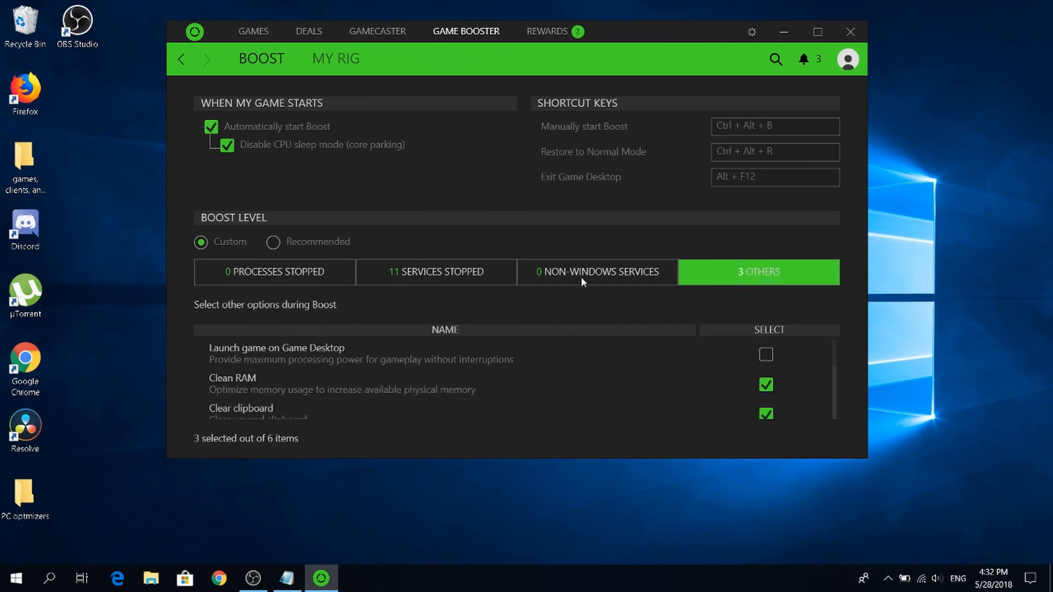
scroll(359, 360, "down", 3)
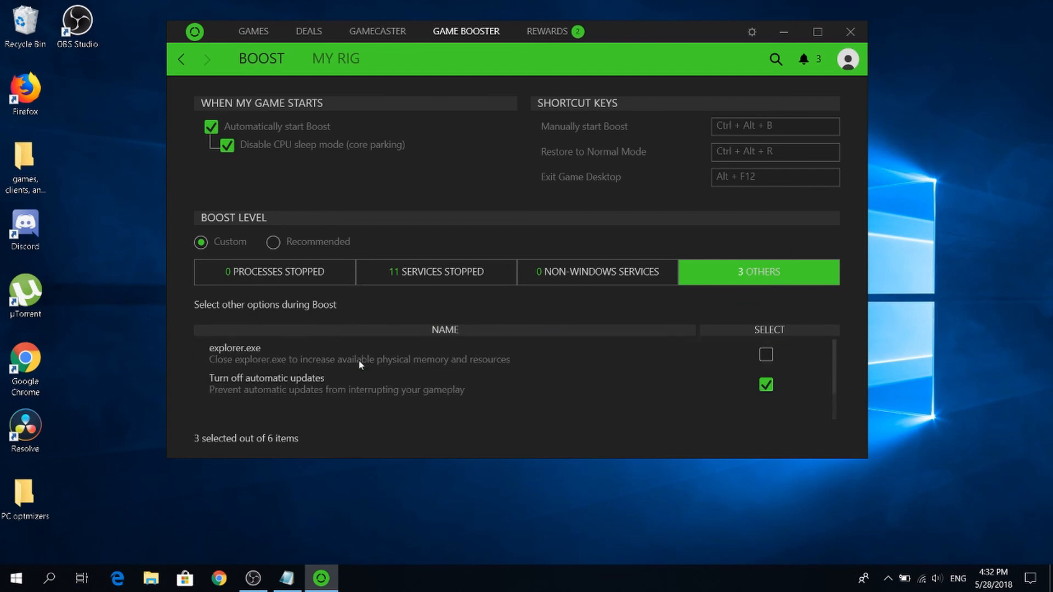
scroll(355, 376, "up", 2)
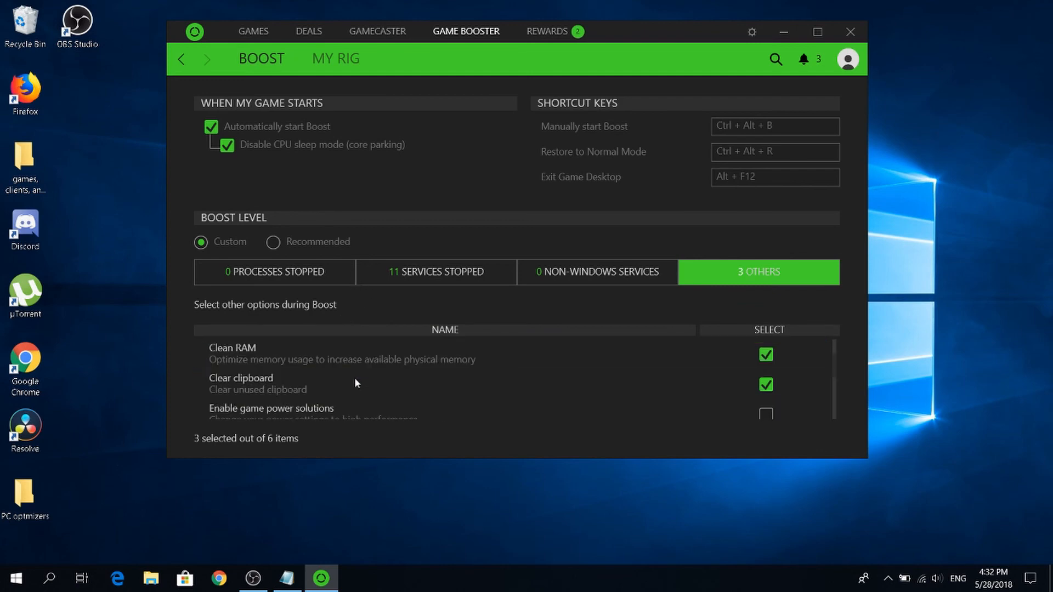
left_click(586, 270)
left_click(331, 272)
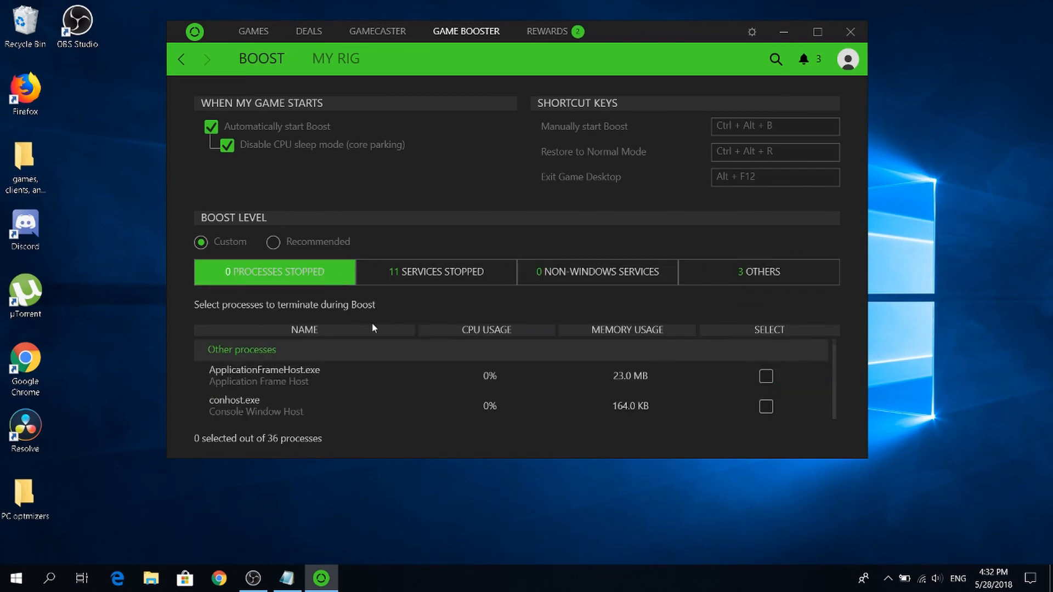
left_click(551, 278)
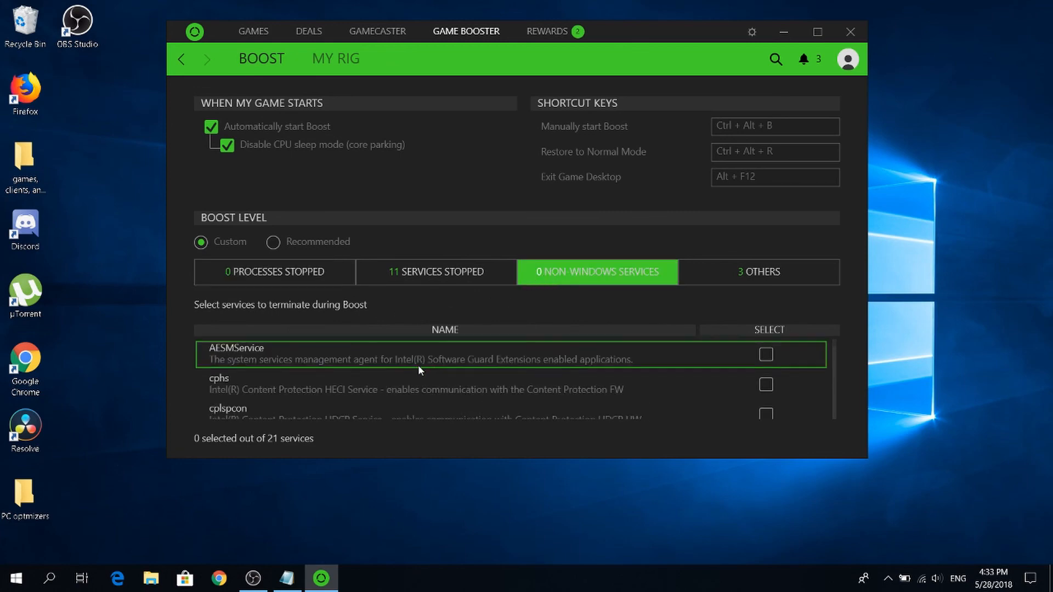
left_click(429, 278)
scroll(396, 360, "down", 5)
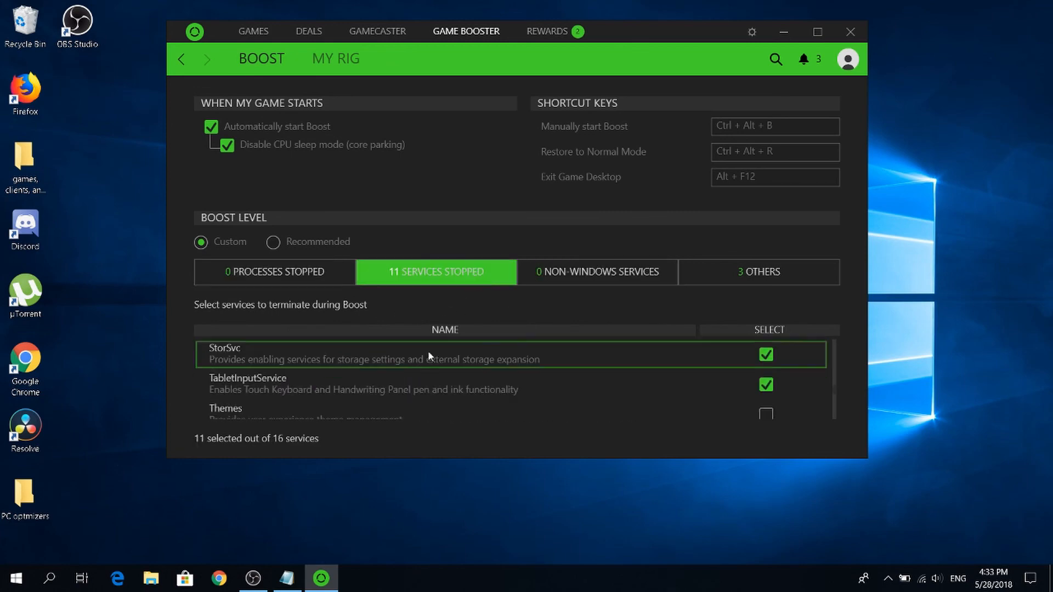
scroll(427, 350, "up", 5)
left_click(698, 272)
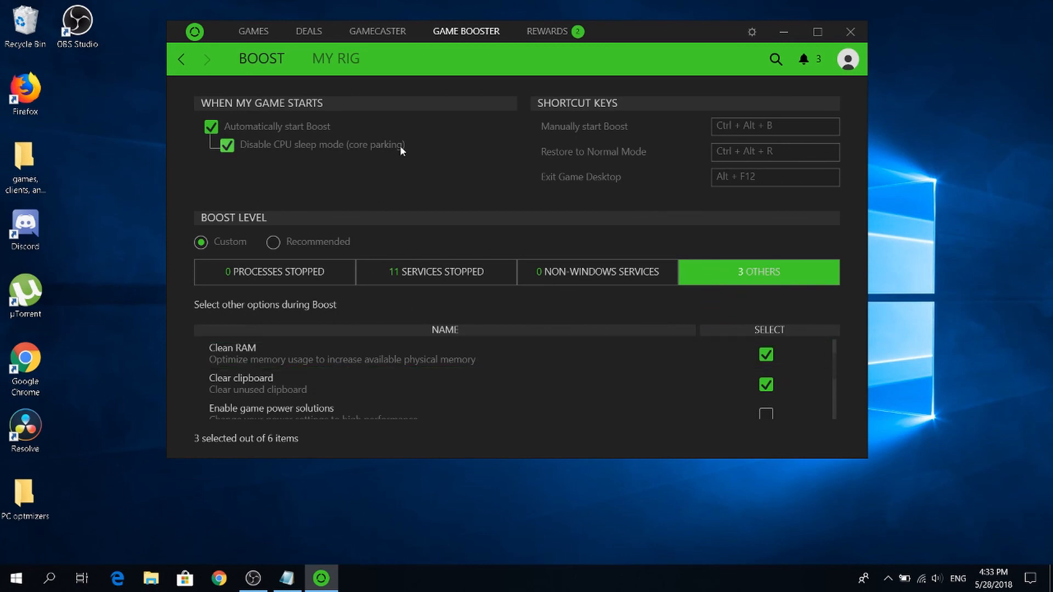
Maximize the window and try switching on Enable game power solutions among the other Boost options.
double_click(680, 23)
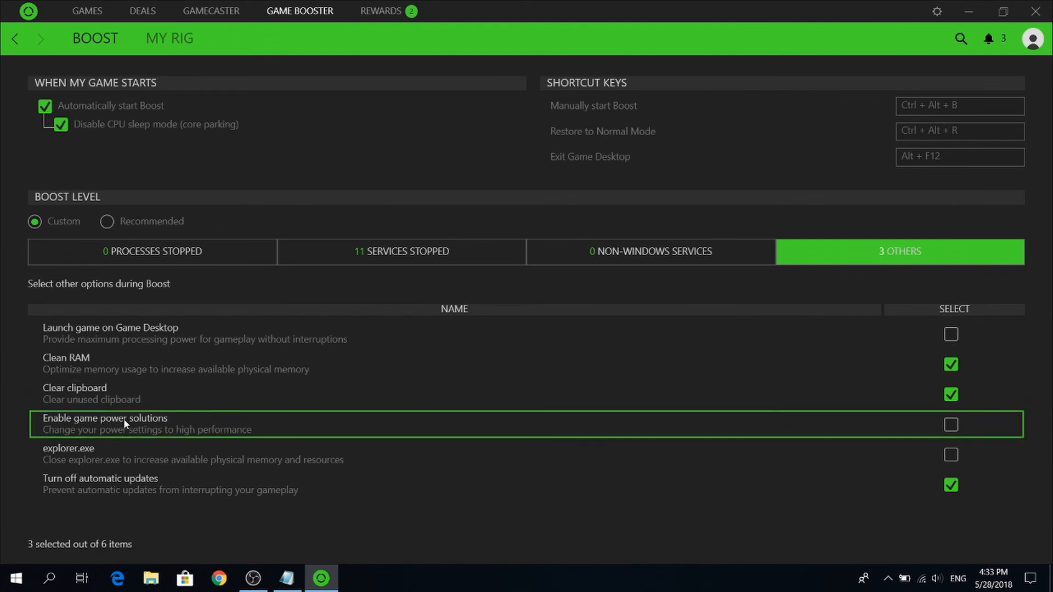
left_click(951, 426)
left_click(954, 428)
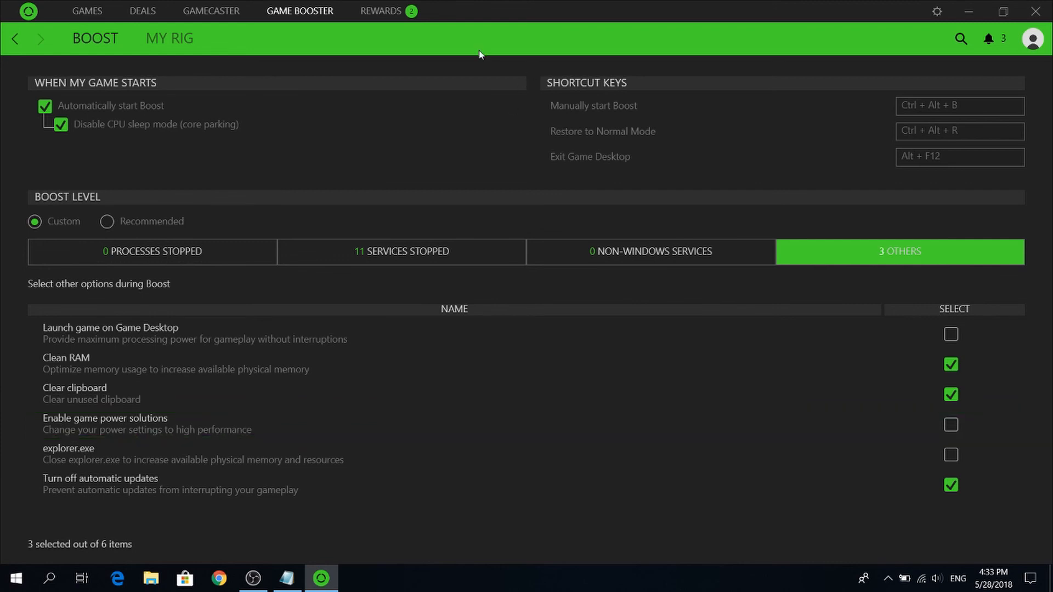
Review the non-Windows services and the other Boost options again, and close Razer Cortex.
left_click(574, 262)
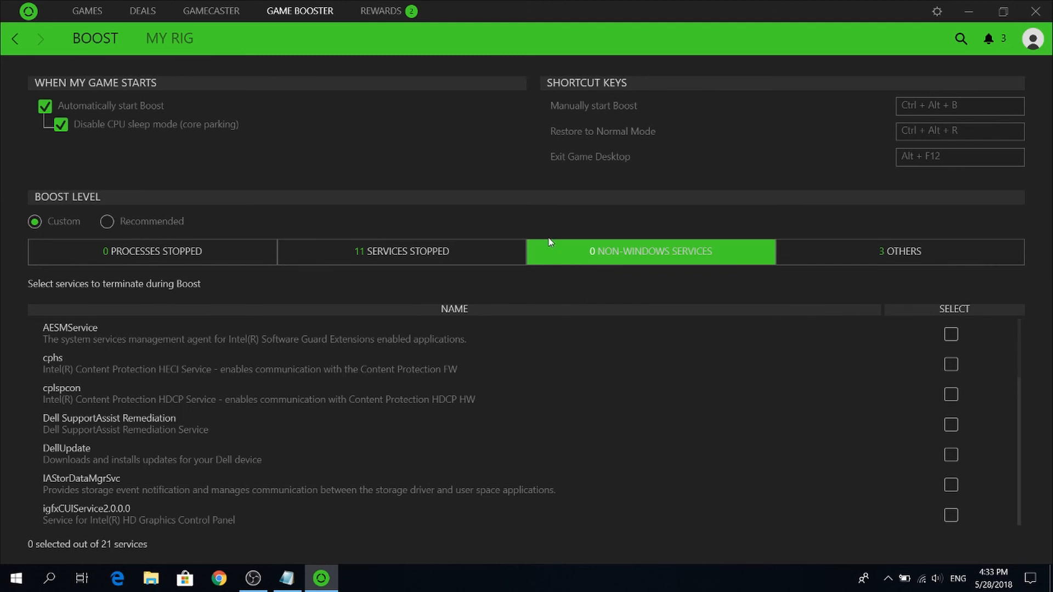
left_click(939, 255)
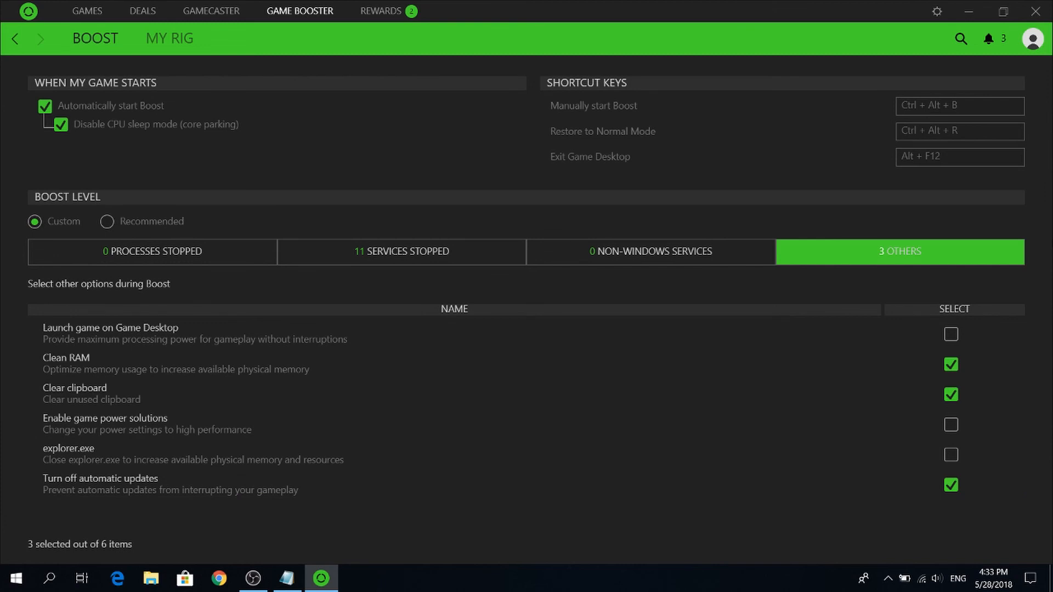
left_click(1035, 12)
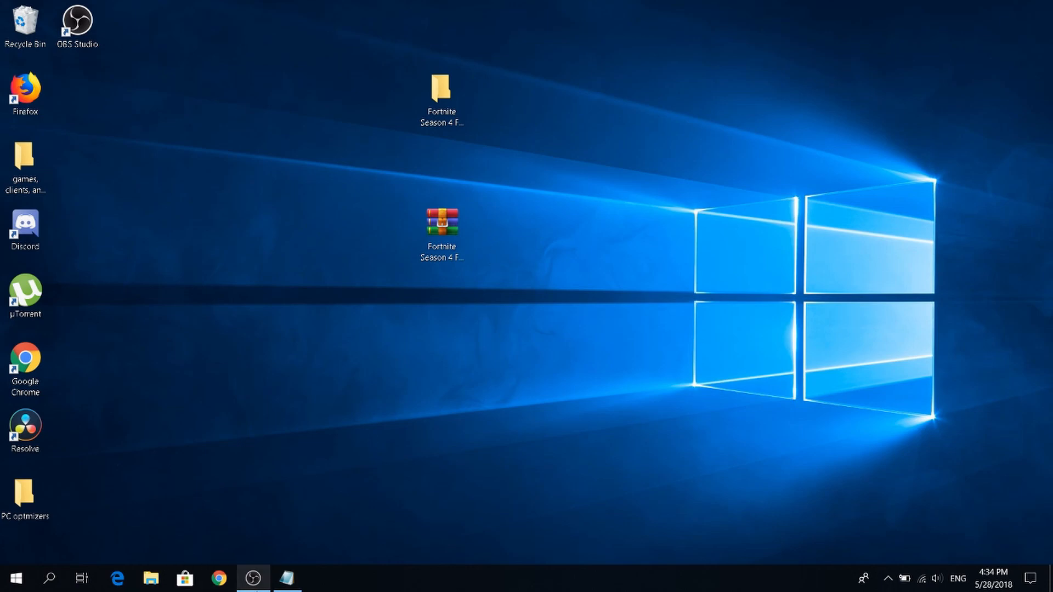
mouse_move(255, 590)
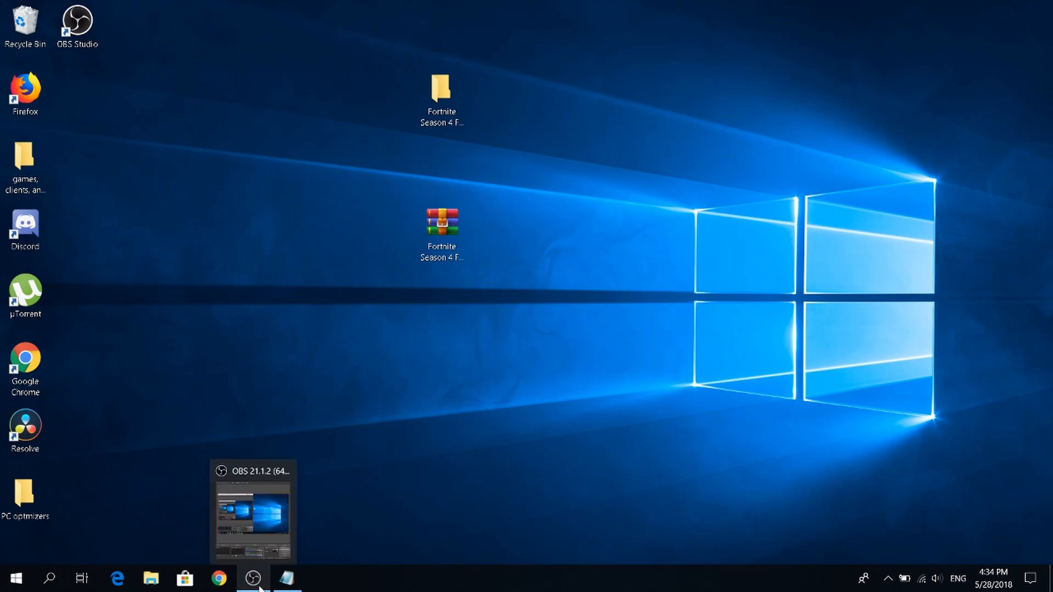